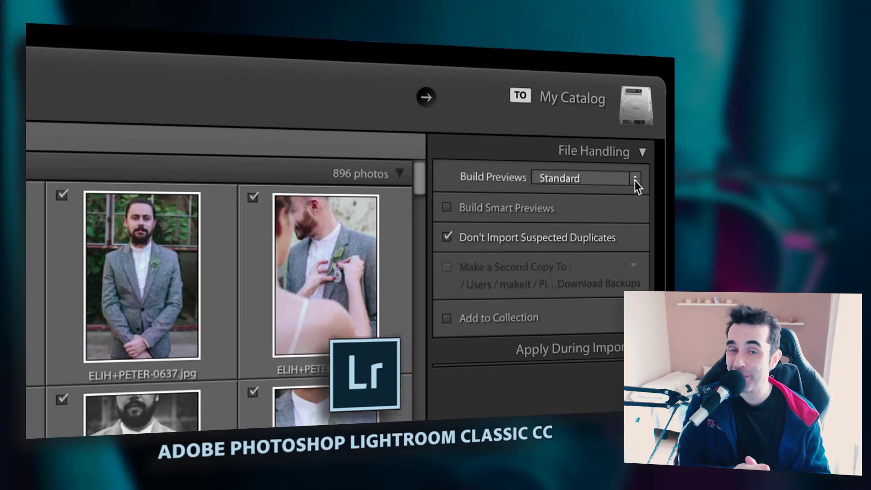
- Open the Build Previews dropdown in the import's File Handling panel
click(635, 180)
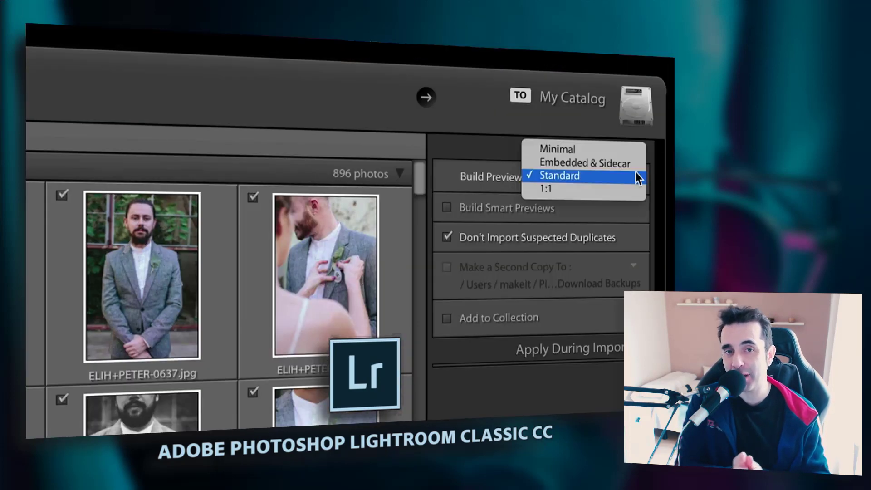
click(635, 163)
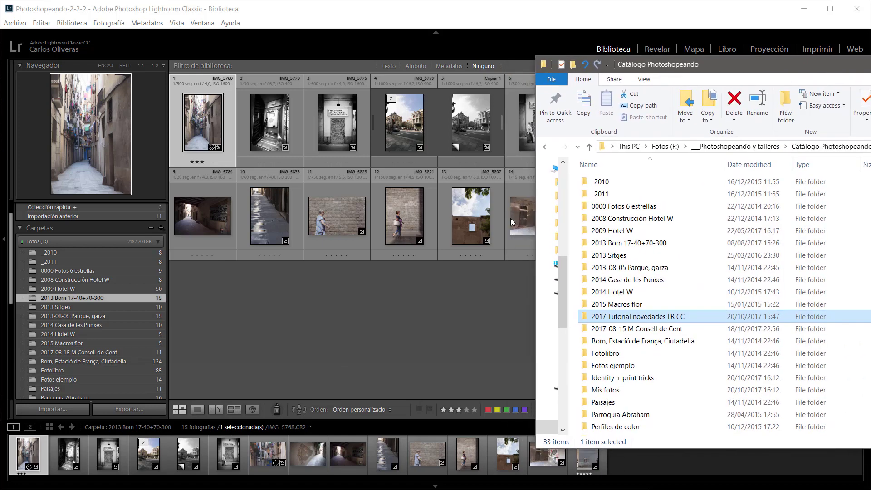
- Check the 2017 Tutorial novedades LR CC folder, then drag it into Lightroom to import it
double_click(637, 319)
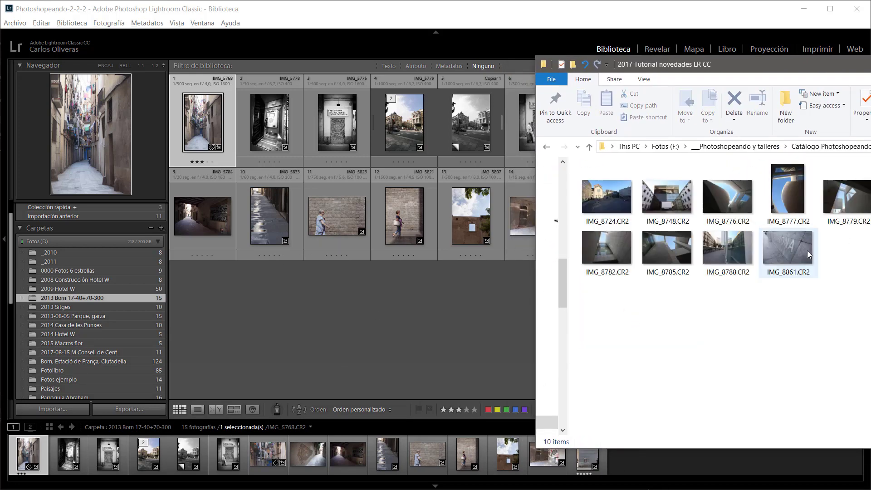
click(855, 146)
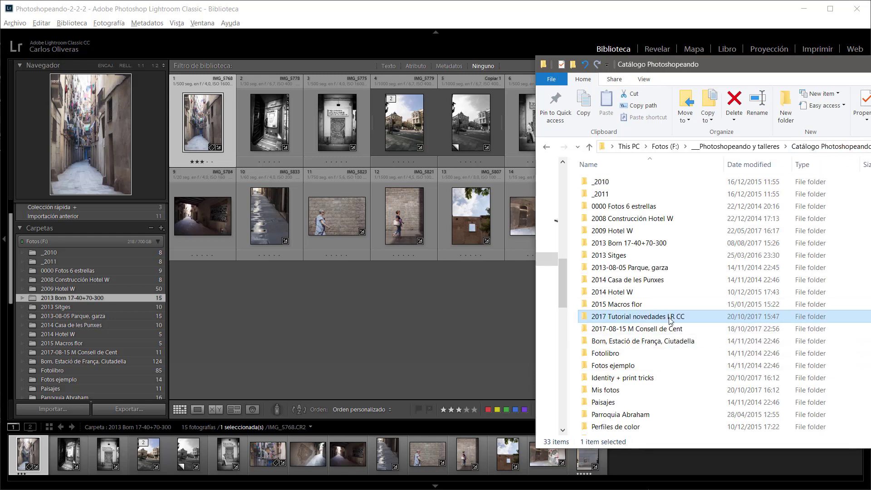
drag(736, 63, 751, 79)
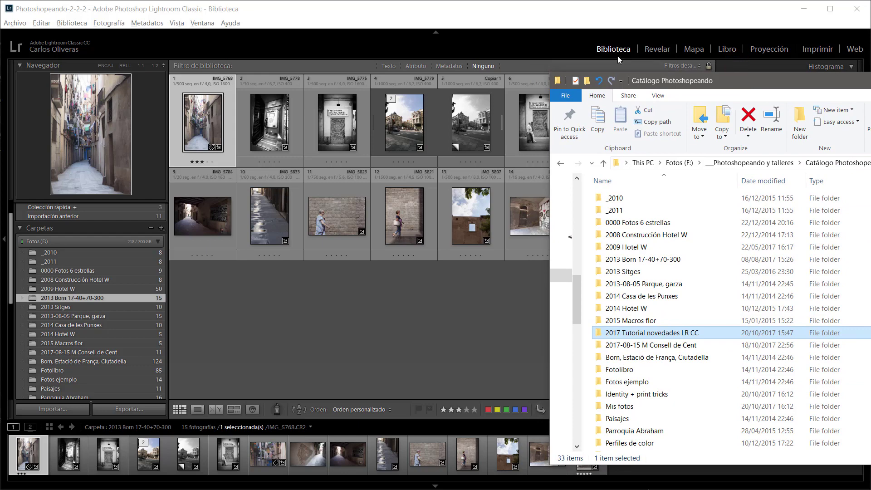
mouse_move(677, 332)
mouse_down()
mouse_move(483, 277)
mouse_move(322, 340)
mouse_up()
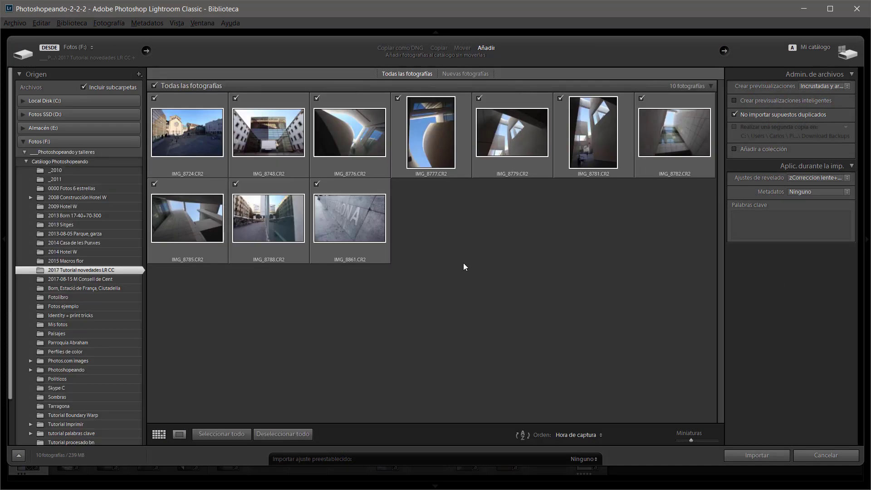
- Import the ten photos in capture-time order with Incrustadas y archivo sidecar previews
click(580, 436)
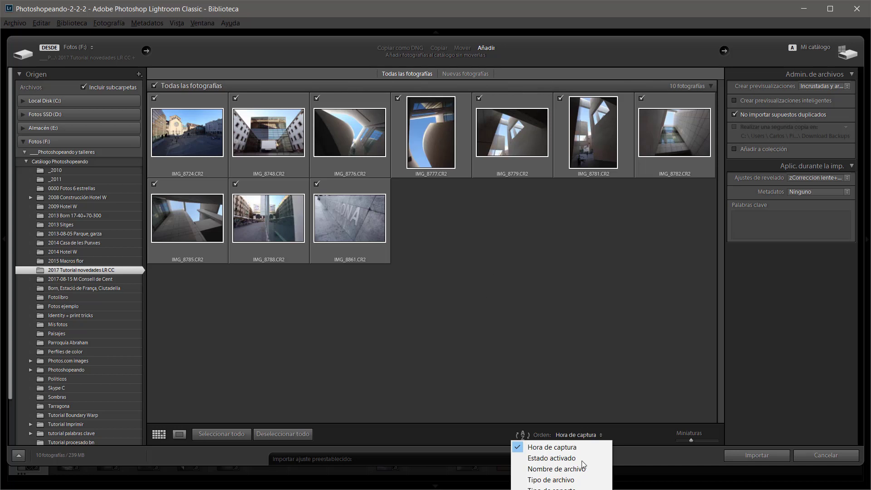
click(530, 341)
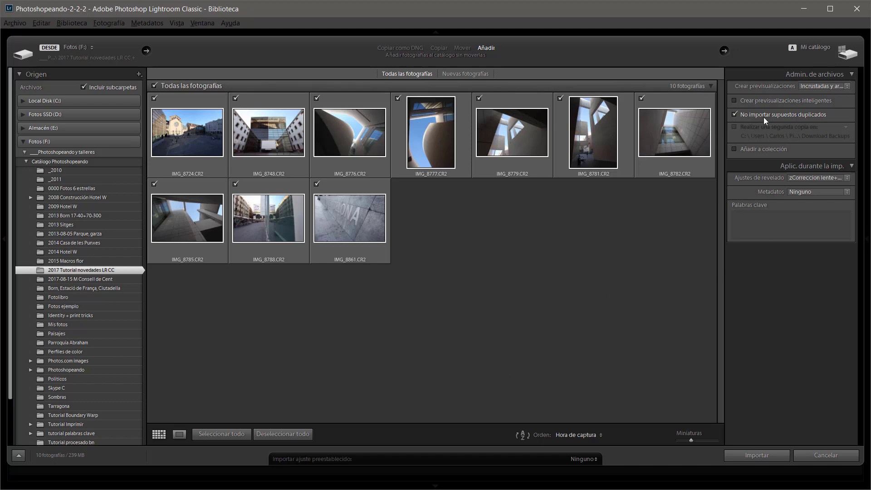
click(811, 86)
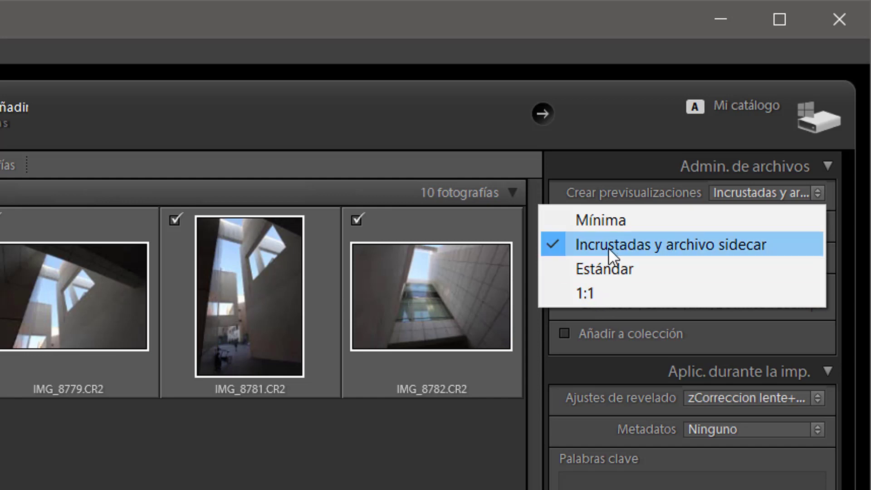
click(609, 246)
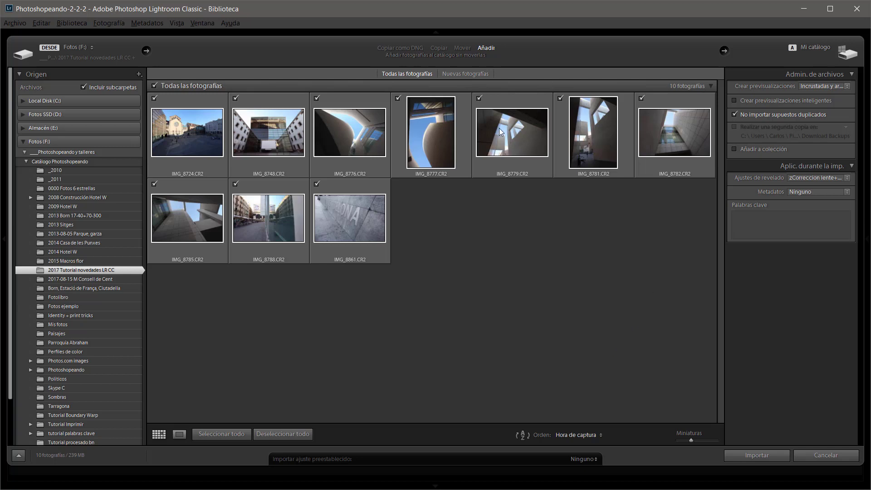
click(817, 86)
click(805, 109)
click(766, 456)
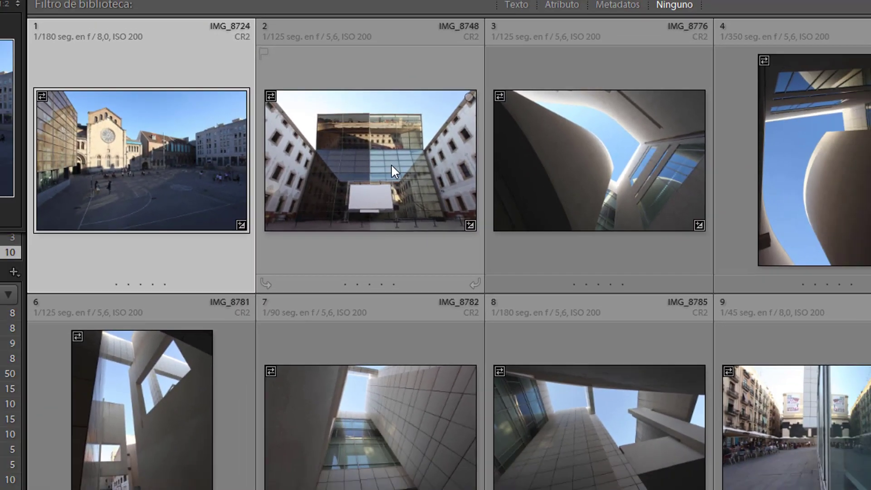
- Browse the imported photos full-size in Loupe, starting from IMG_8748
double_click(391, 167)
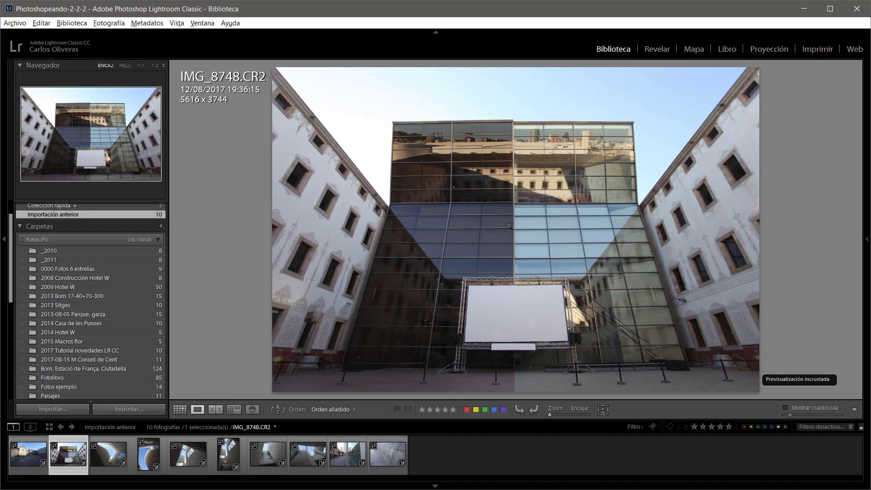
double_click(508, 225)
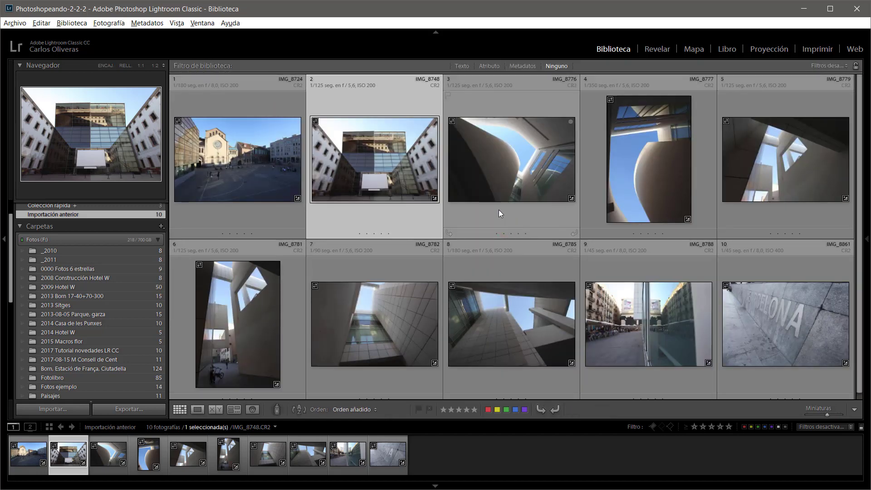
mouse_move(384, 188)
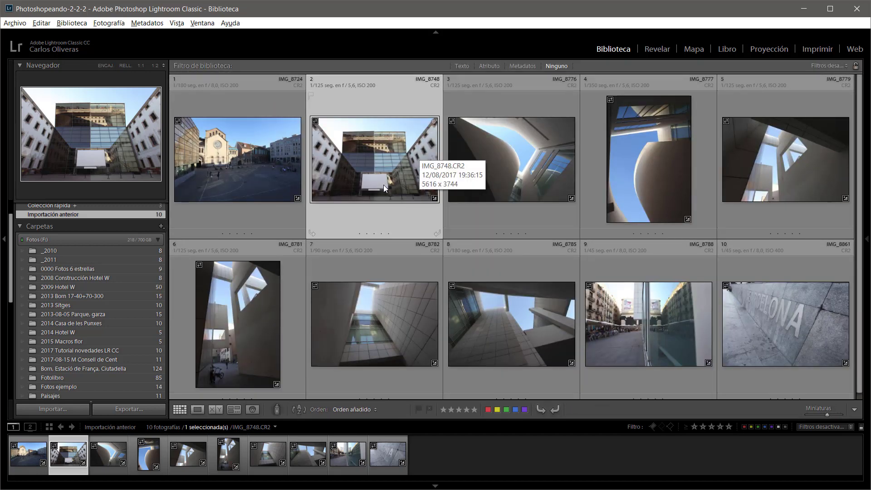
double_click(382, 164)
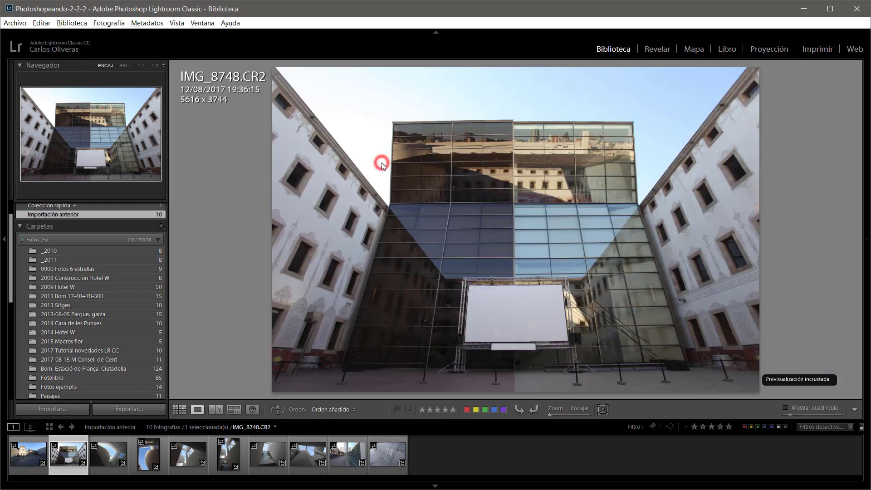
click(229, 458)
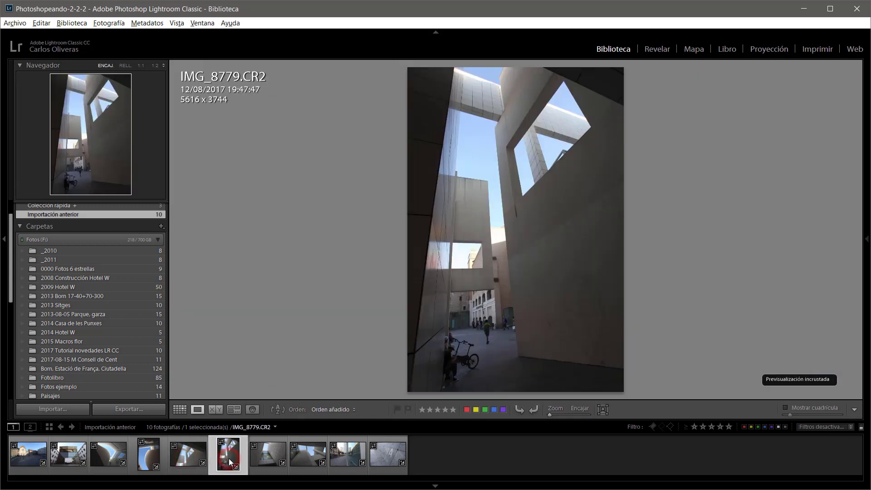
key(Left)
key(Left)
key(Left)
key(Left)
key(Left)
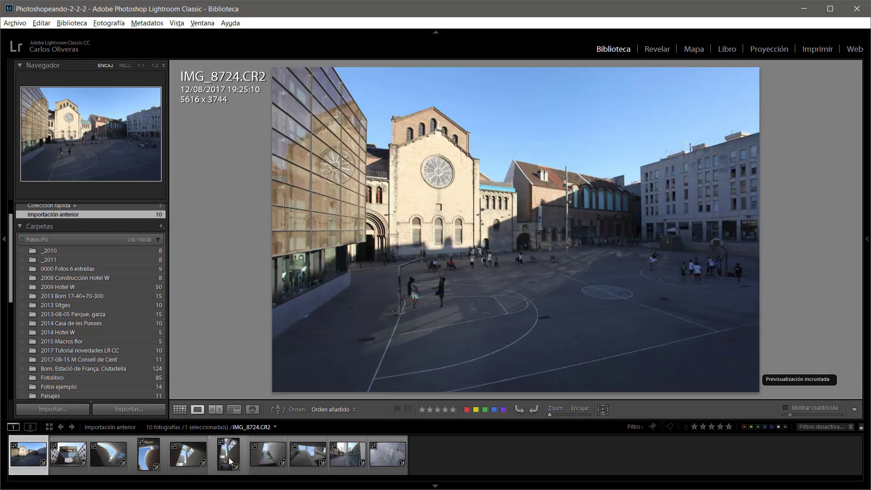
key(Right)
key(Right)
key(Right)
key(Right)
key(Right)
key(Right)
key(Right)
key(Right)
key(Left)
key(Left)
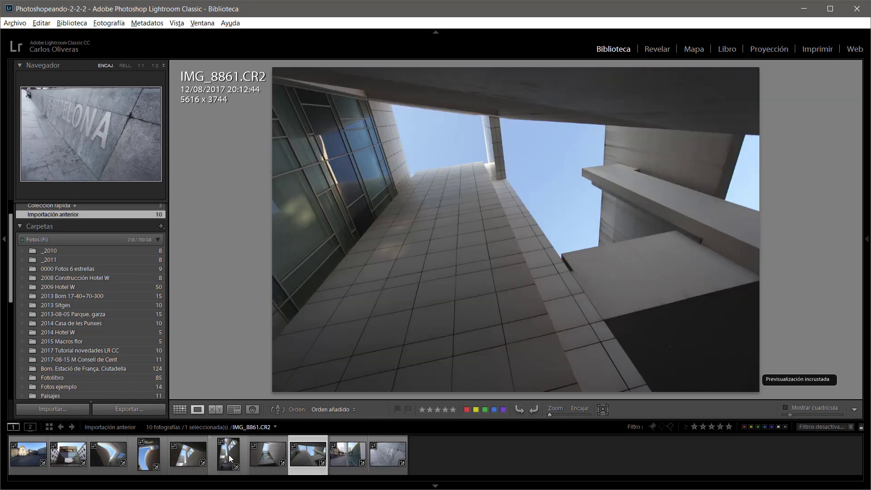
key(Left)
key(Left)
key(Left)
key(Left)
key(Left)
key(Left)
key(Right)
key(Right)
key(Right)
- Re-render IMG_8781 and IMG_8782 past their embedded previews, then return to Grid view
click(229, 455)
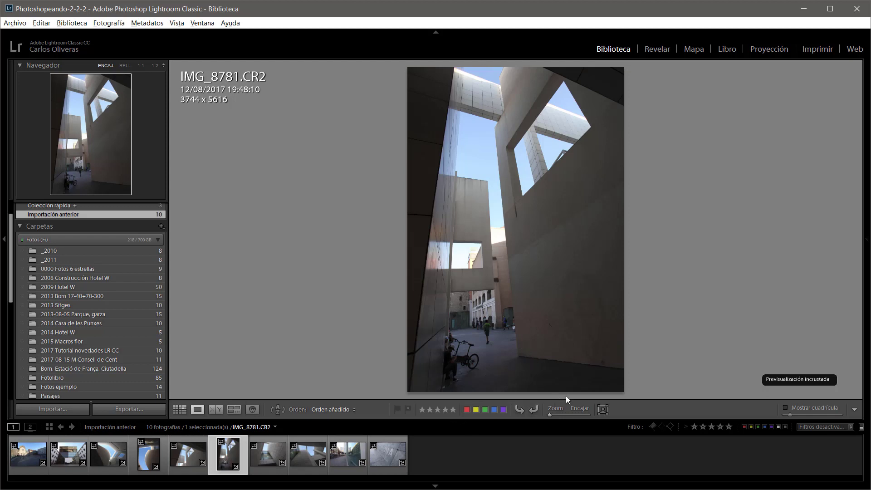
click(802, 379)
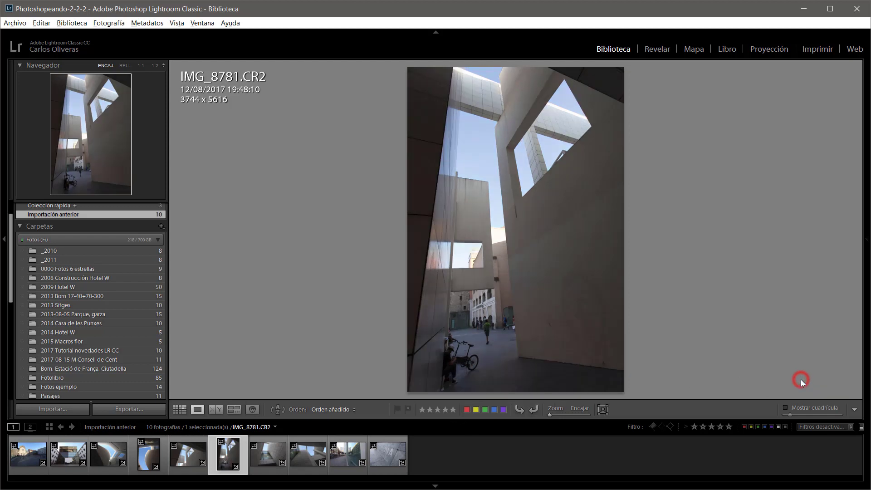
click(270, 448)
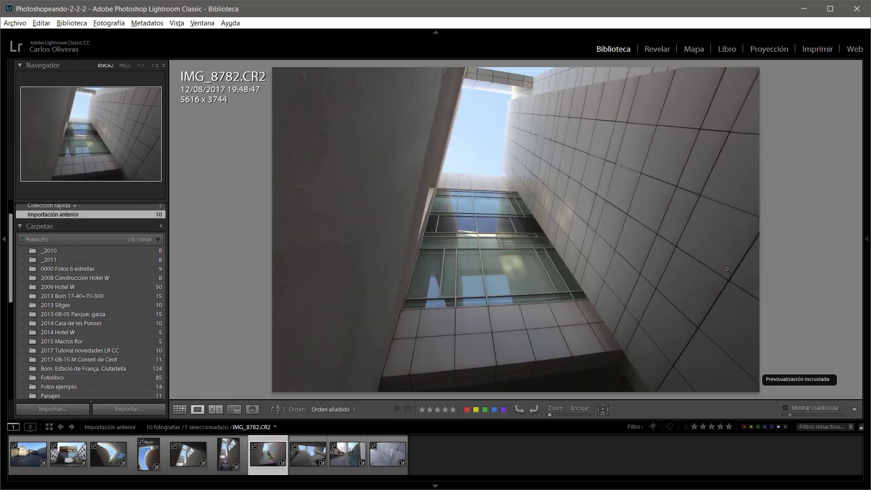
click(793, 380)
key(g)
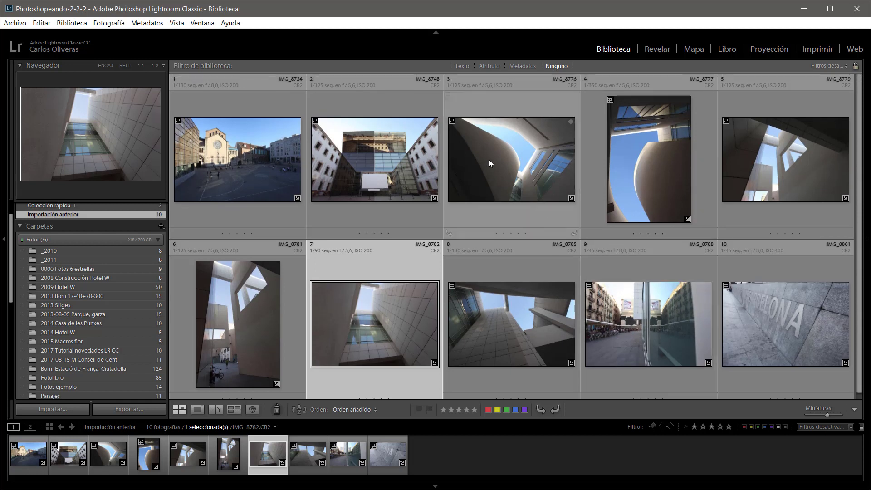
- Build a standard-size preview for IMG_8782 only
click(450, 121)
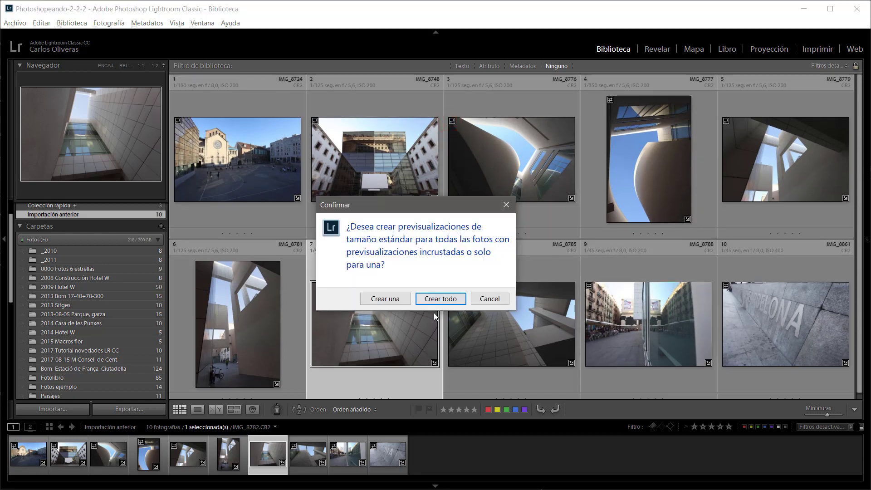
click(393, 298)
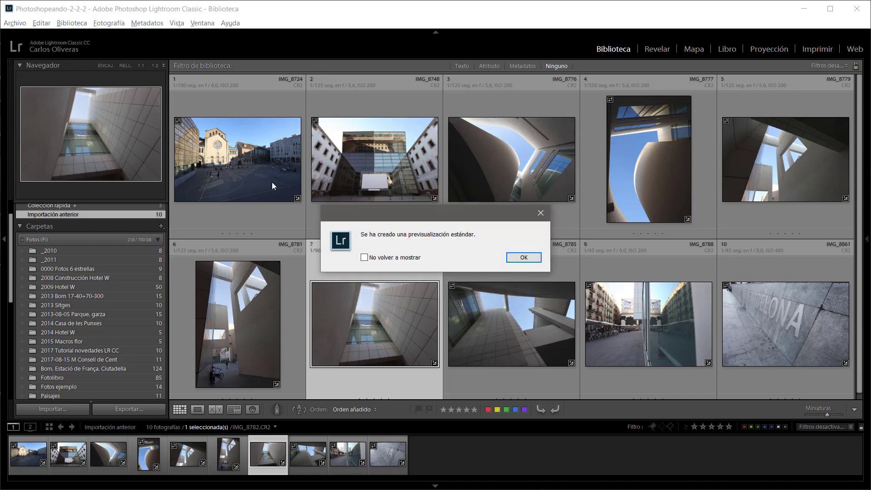
click(522, 257)
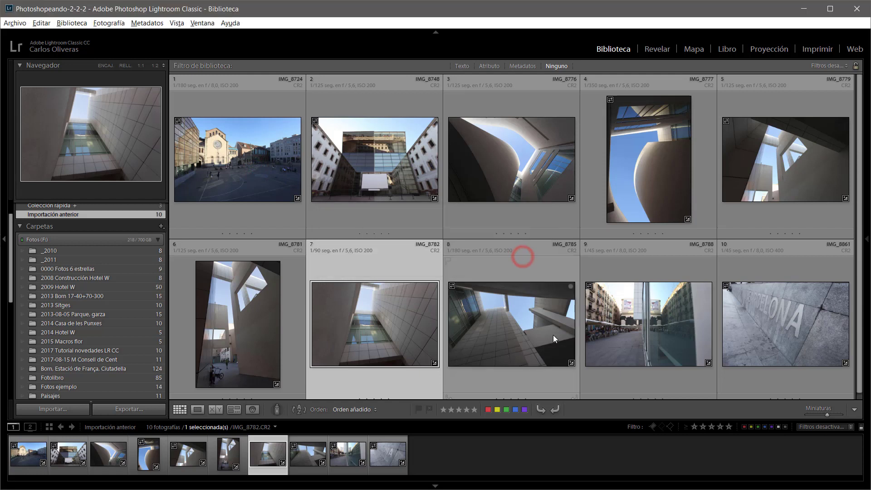
- Open IMG_8724 in Revelar, then return to the Biblioteca grid
click(240, 157)
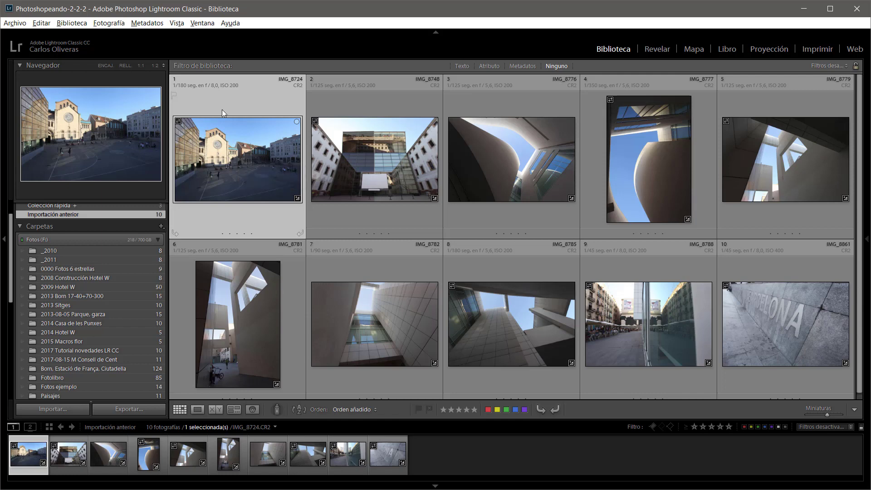
click(656, 49)
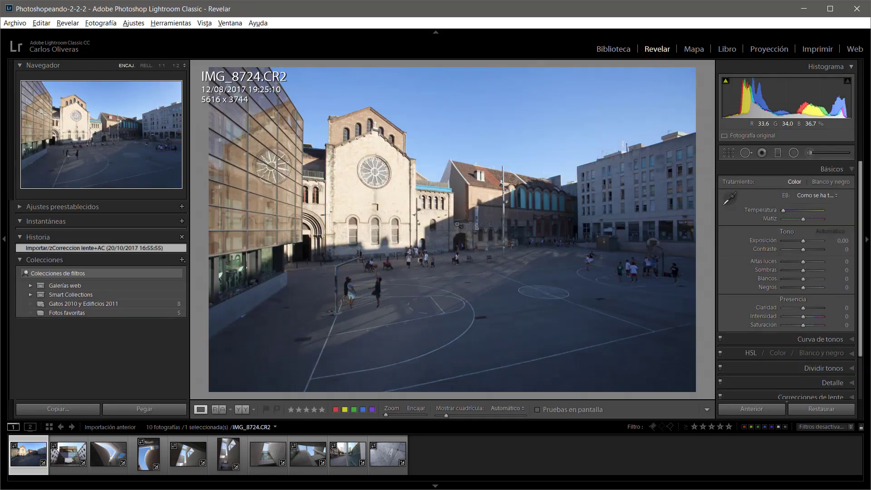
click(616, 51)
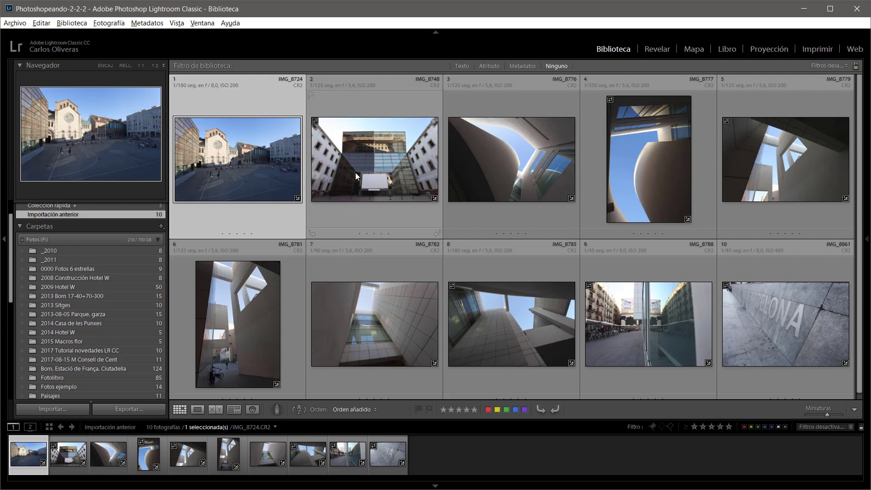
mouse_move(512, 325)
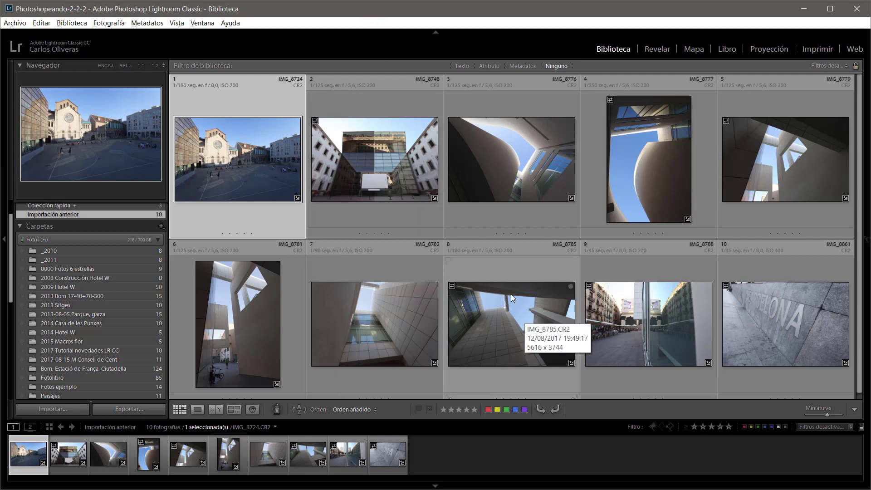
- Open IMG_8724 in Loupe and arrow through the neighbouring photos
double_click(247, 168)
key(Right)
key(Right)
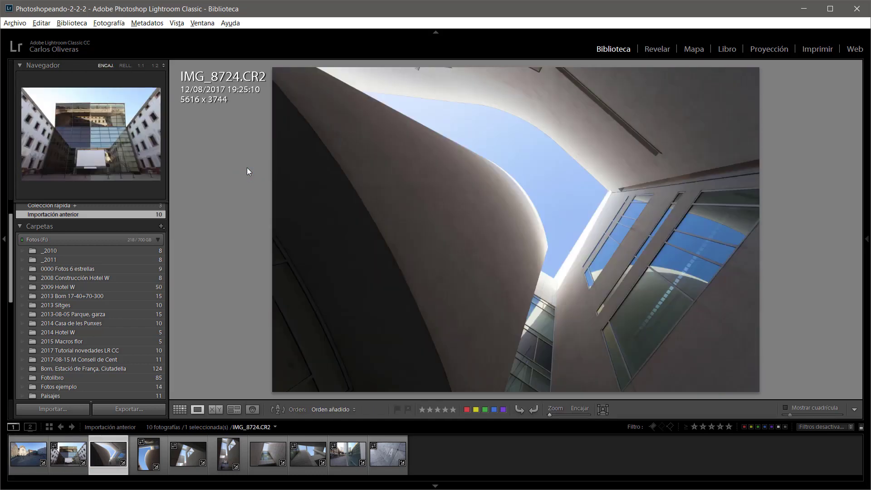
key(Right)
key(Right)
key(Right)
key(Left)
key(Left)
key(Left)
key(Left)
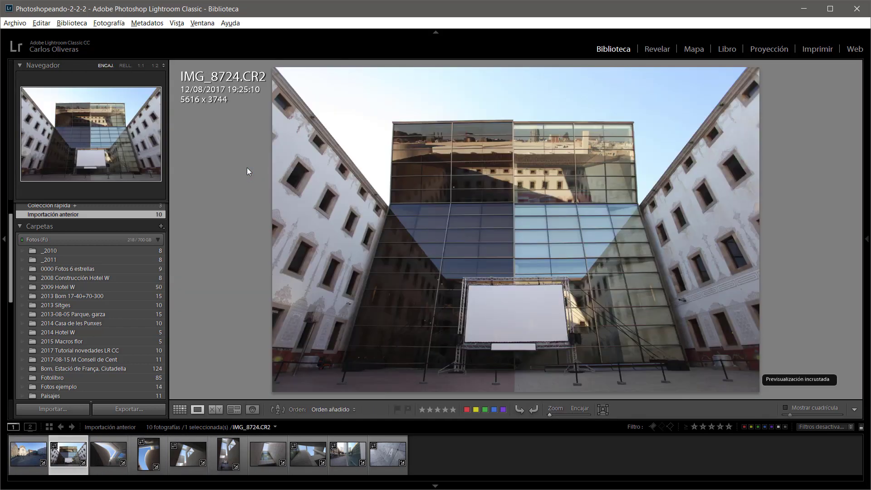
key(Left)
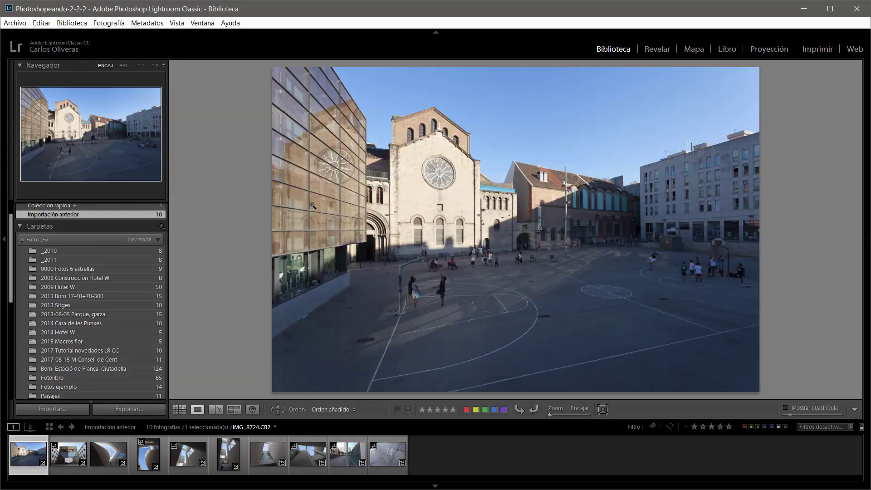
- Preview the photos full screen with F, advancing to the street reflection photo
key(f)
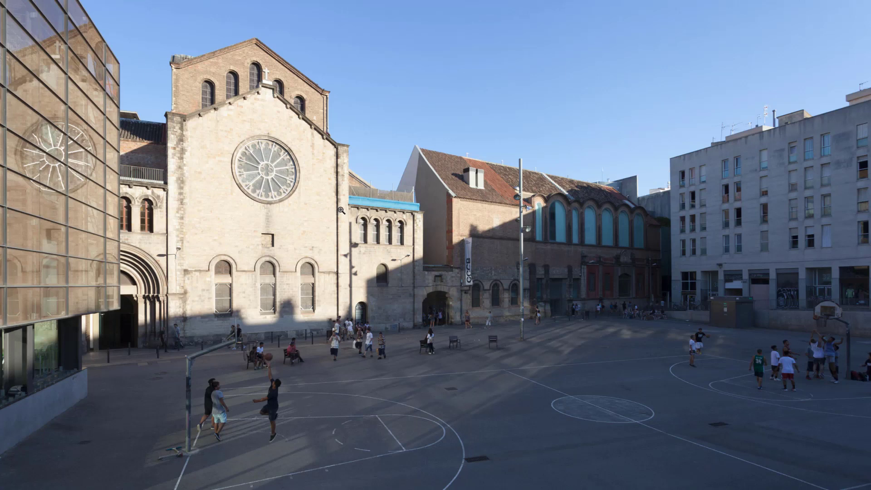
key(Right)
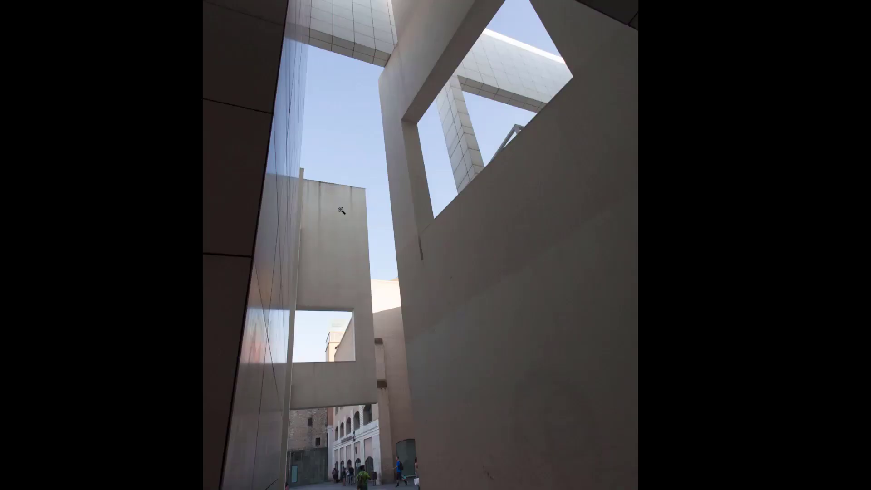
key(Right)
key(Right)
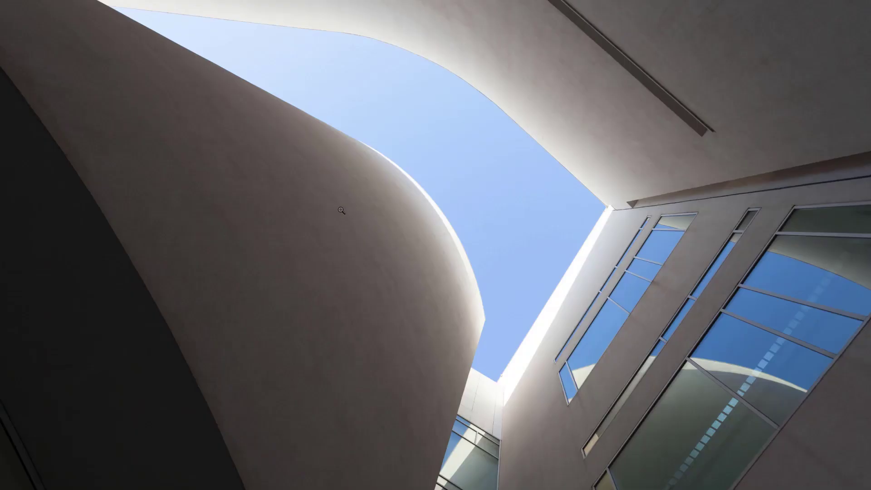
key(Right)
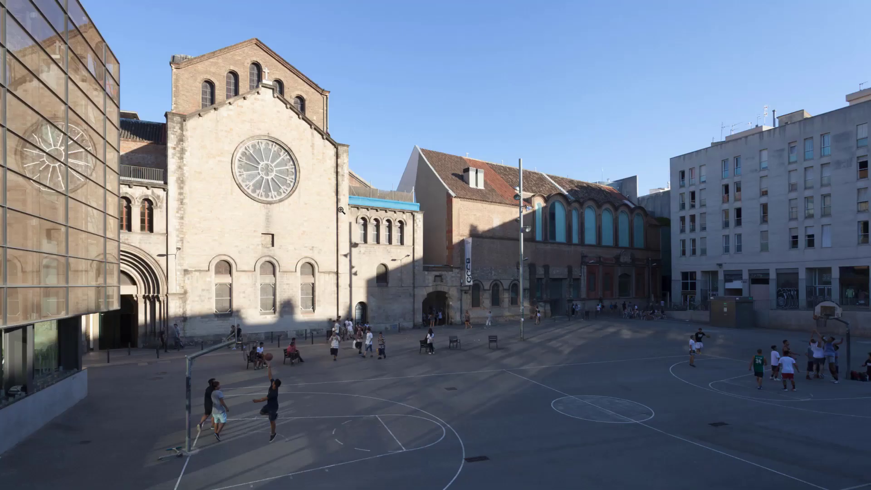
key(Right)
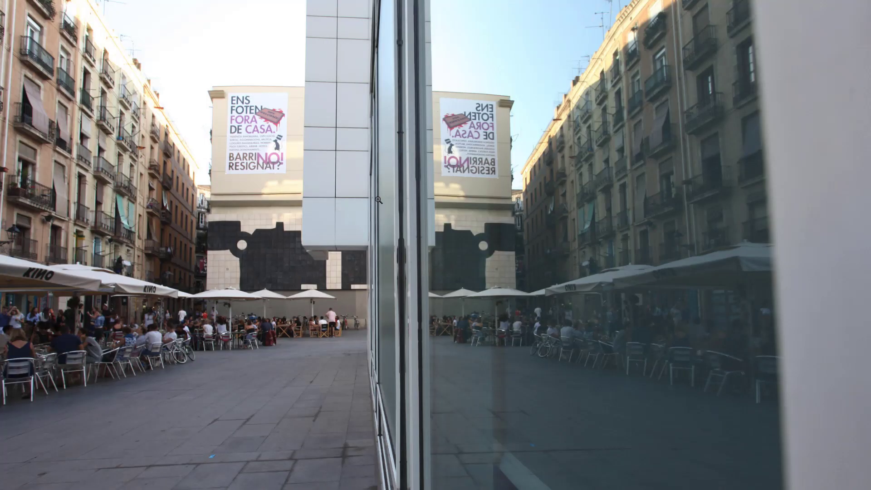
key(Escape)
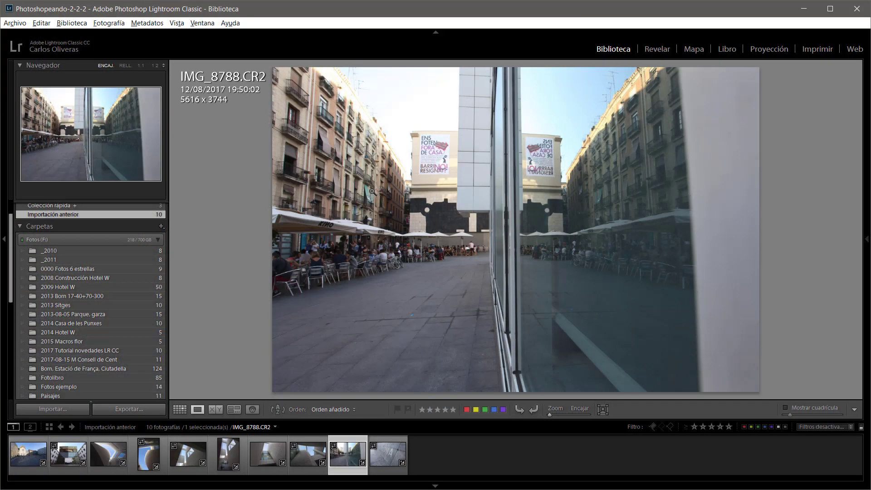
- View IMG_8781 with all panels hidden (Ctrl+Shift+F), then restore the interface
click(228, 454)
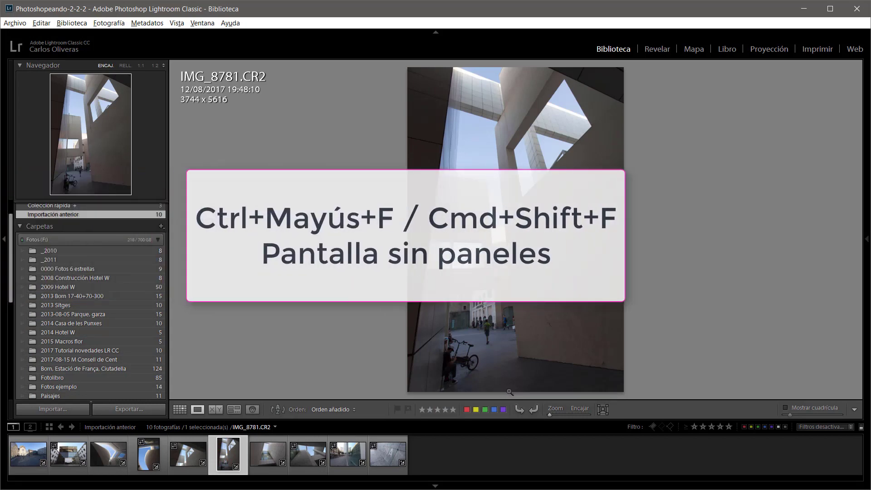
key(ctrl+shift+f)
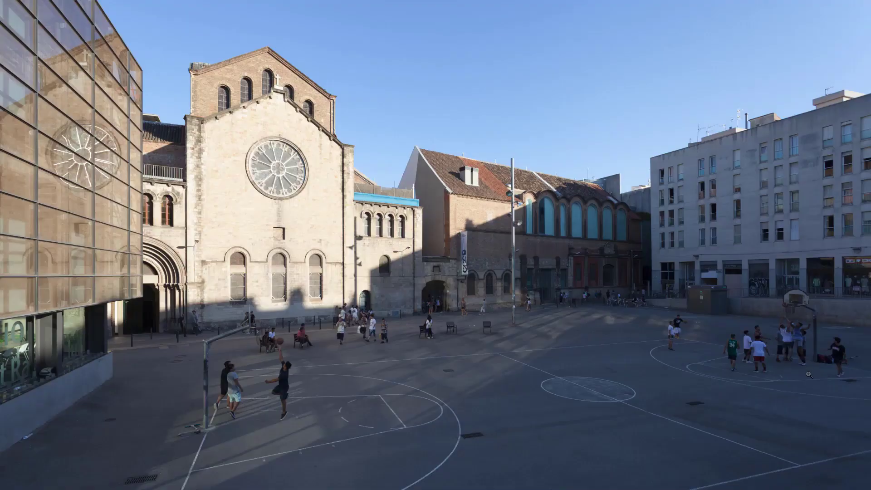
key(Escape)
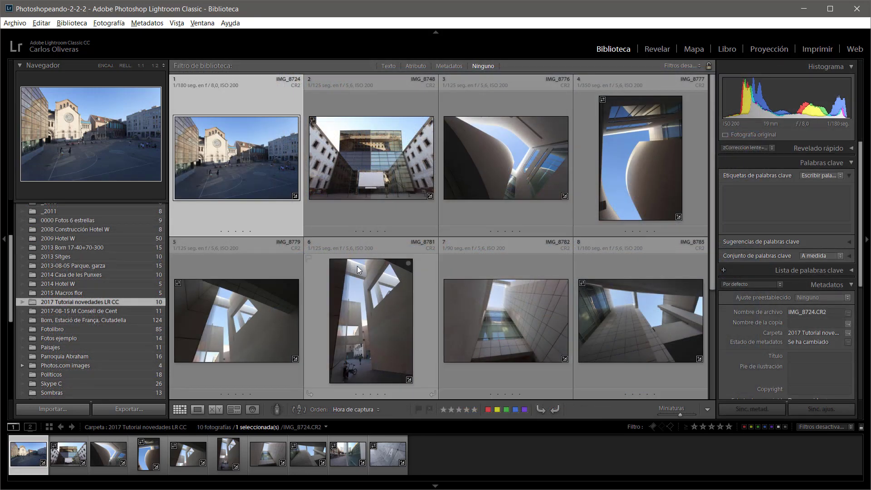
click(41, 23)
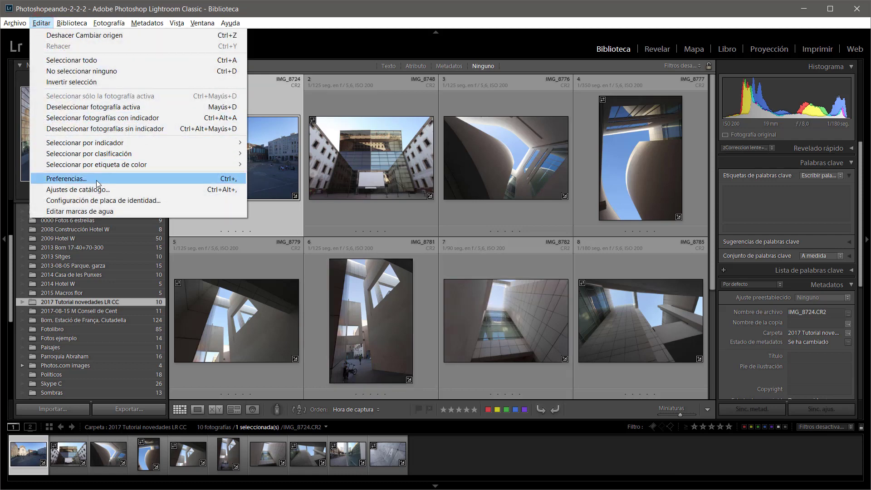
click(96, 179)
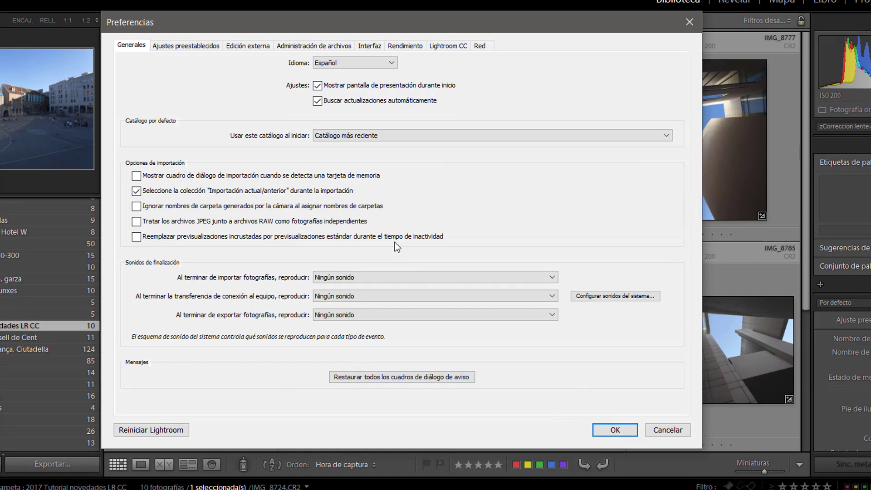
click(676, 431)
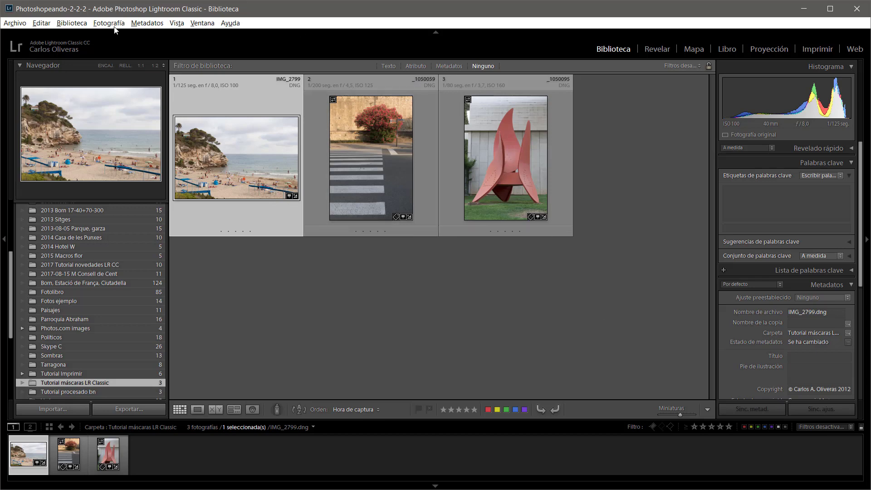
click(229, 24)
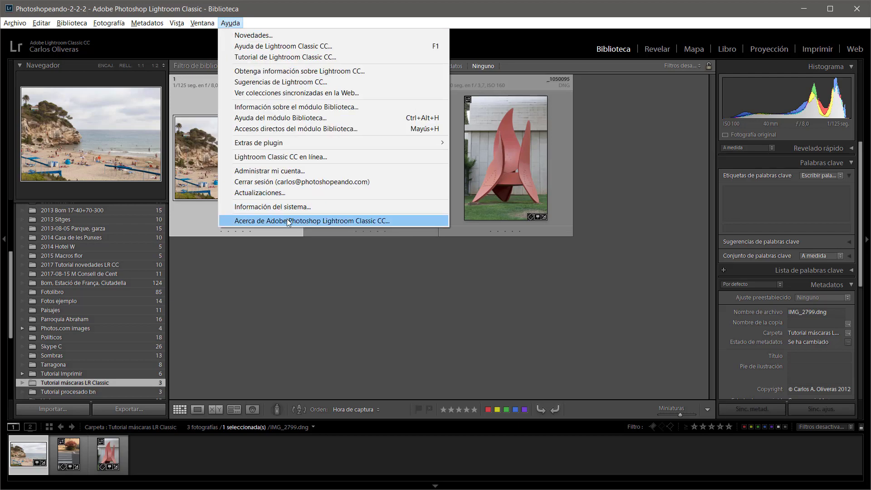
click(392, 222)
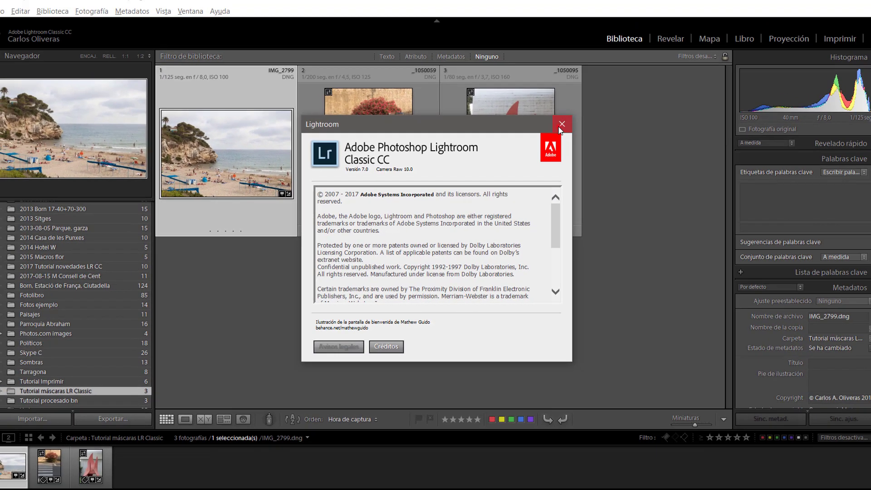
click(562, 123)
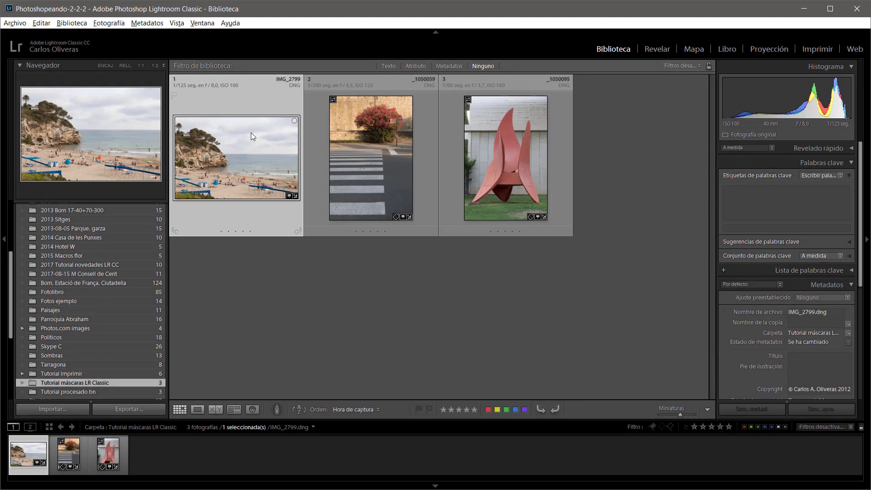
click(656, 50)
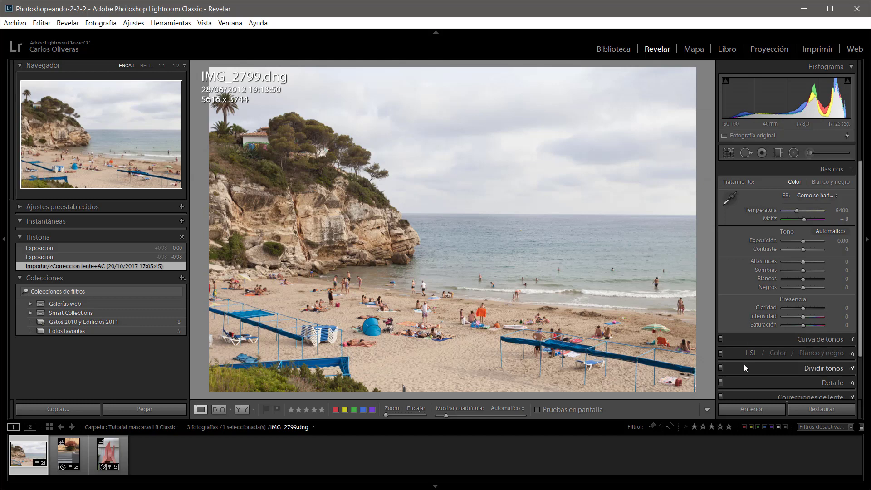
- Show Ajustes > Proceso, revealing IMG_2799.dng still on Versión 3 (2012)
scroll(789, 282, down, 1)
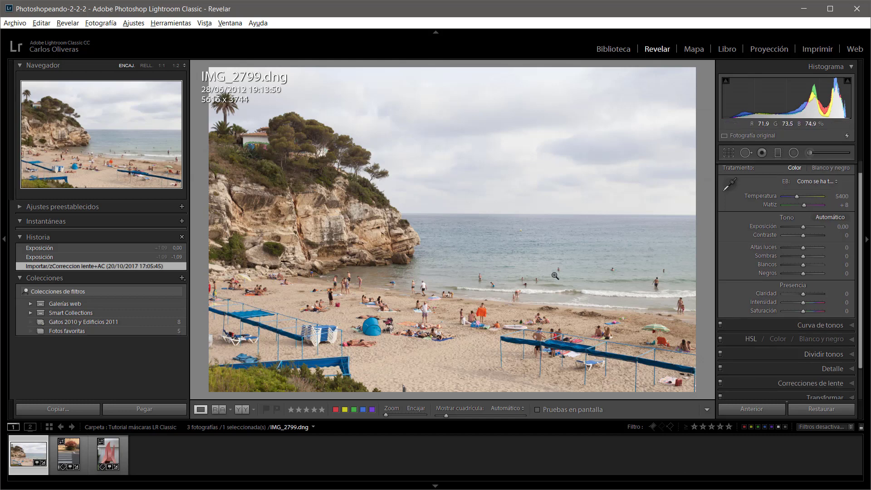
click(134, 22)
mouse_move(149, 57)
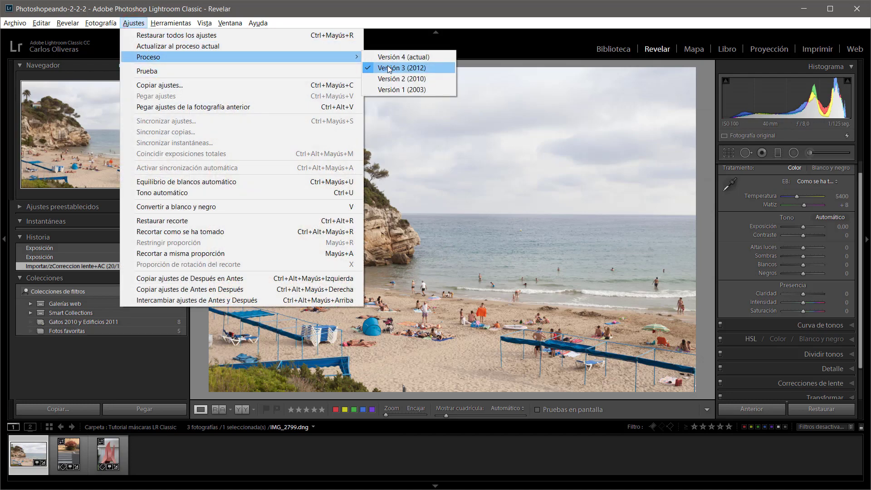
- Set process Versión 3 (2012), try Exposición -1,32, then reset it to 0,00
click(383, 68)
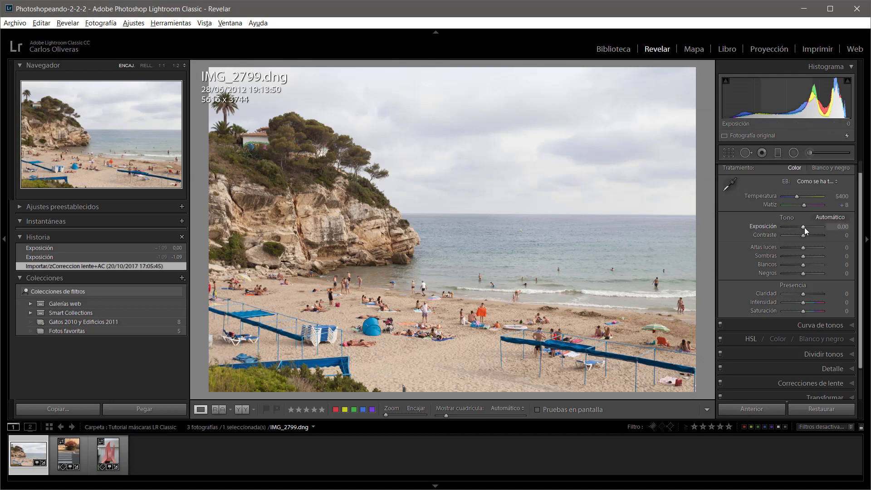
drag(805, 228, 796, 227)
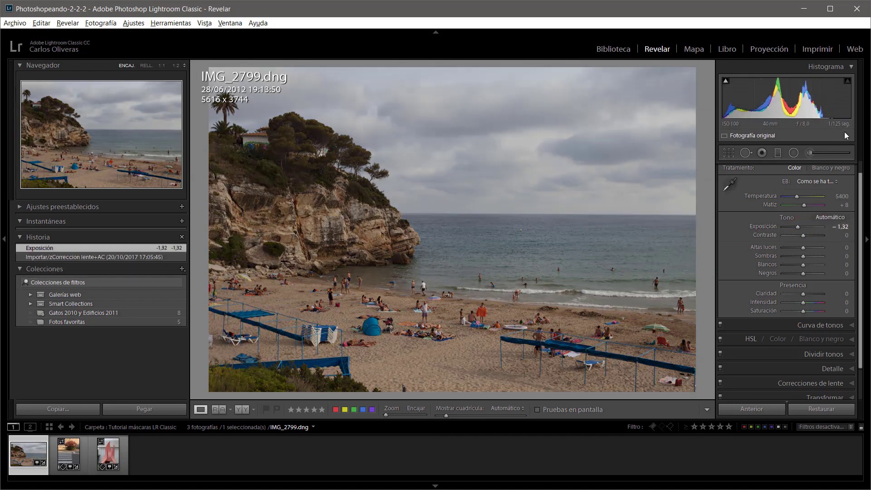
click(135, 23)
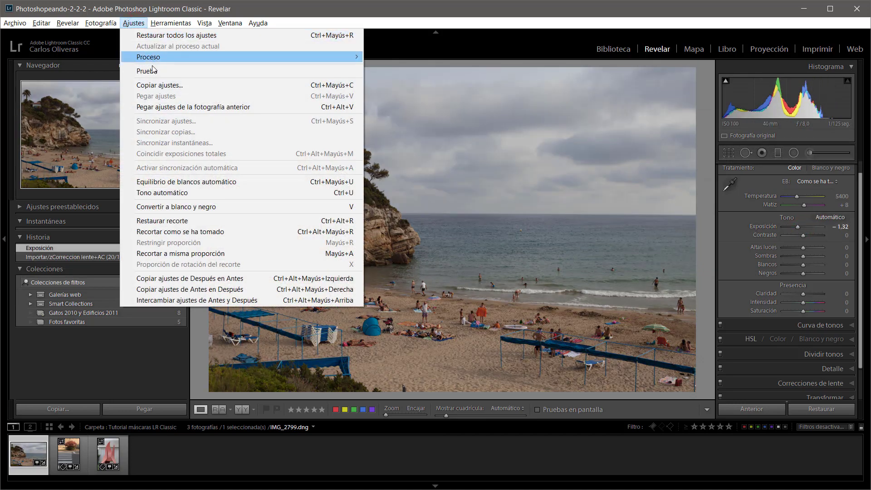
mouse_move(204, 57)
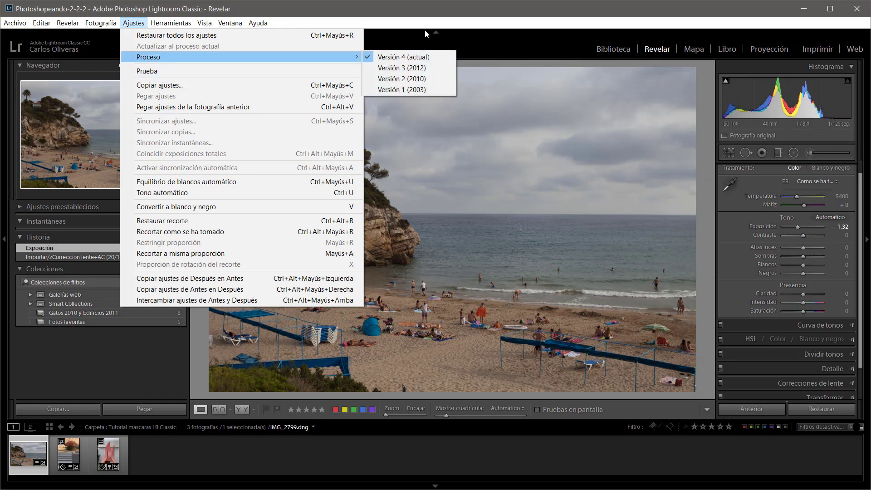
click(429, 16)
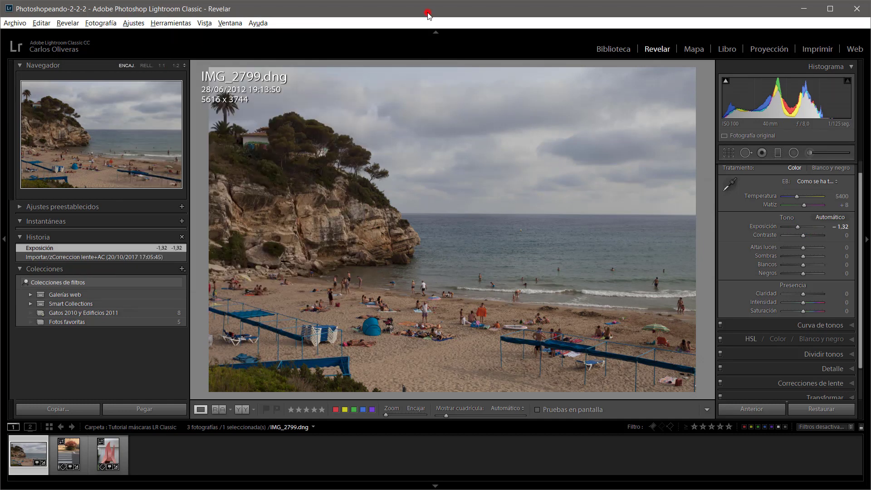
double_click(799, 228)
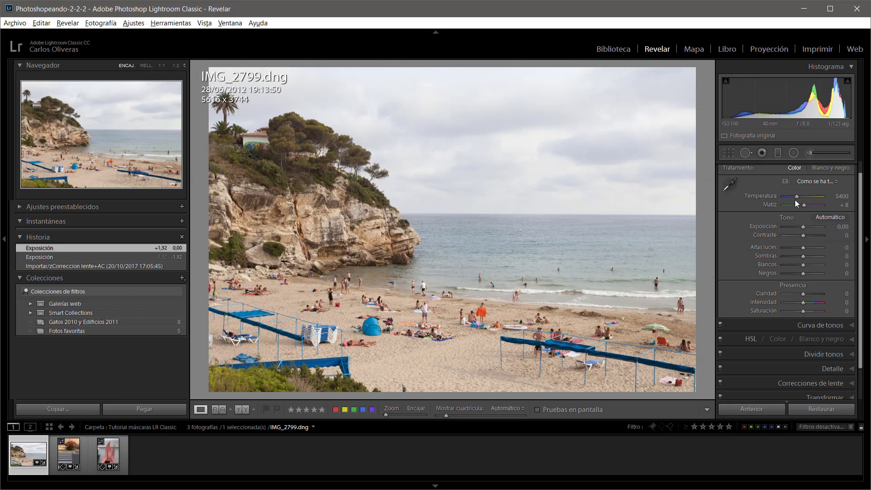
- Toggle the adjustment brush off again and revert history to the imported state
click(809, 152)
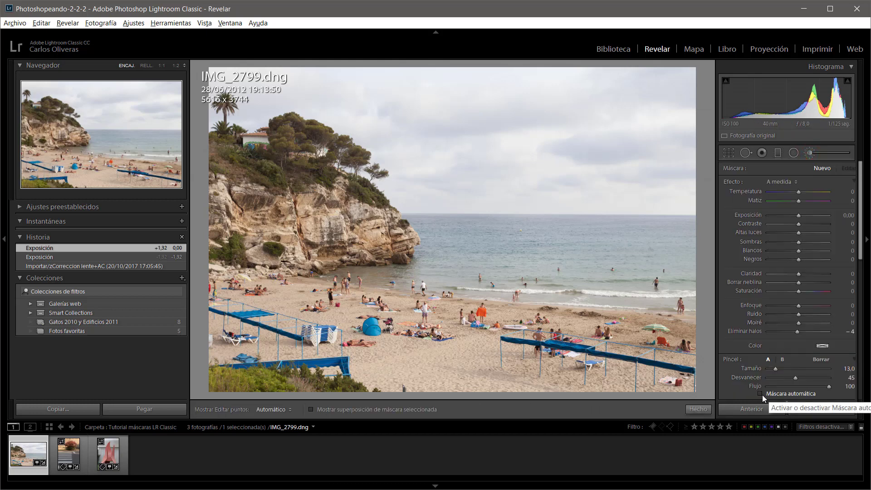
click(810, 153)
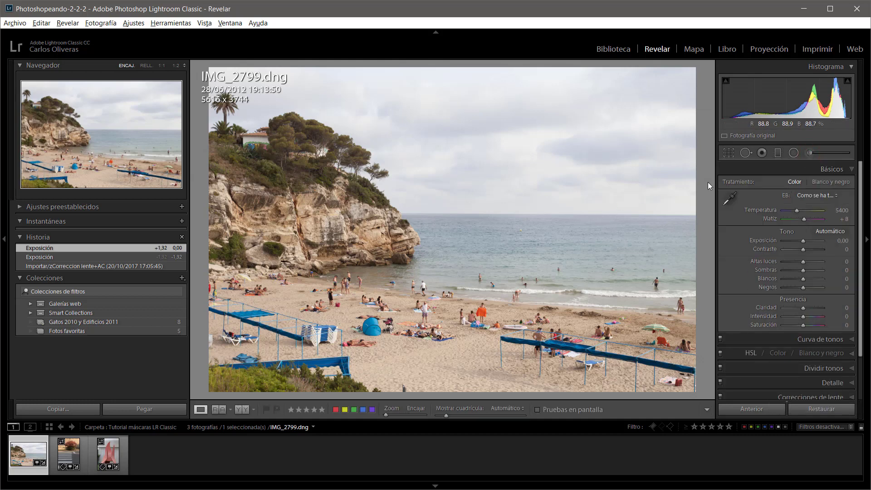
click(132, 267)
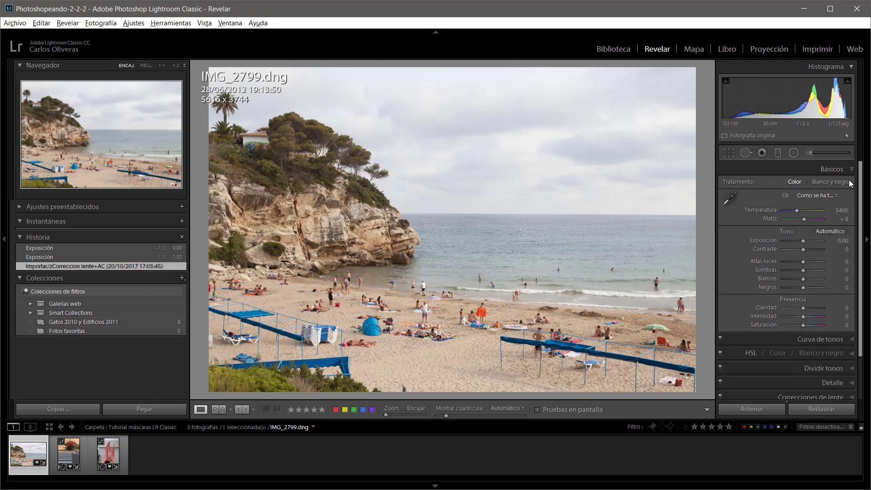
- Update the photo to process Versión 4 (actual), verify it, and hide the left panels
click(847, 135)
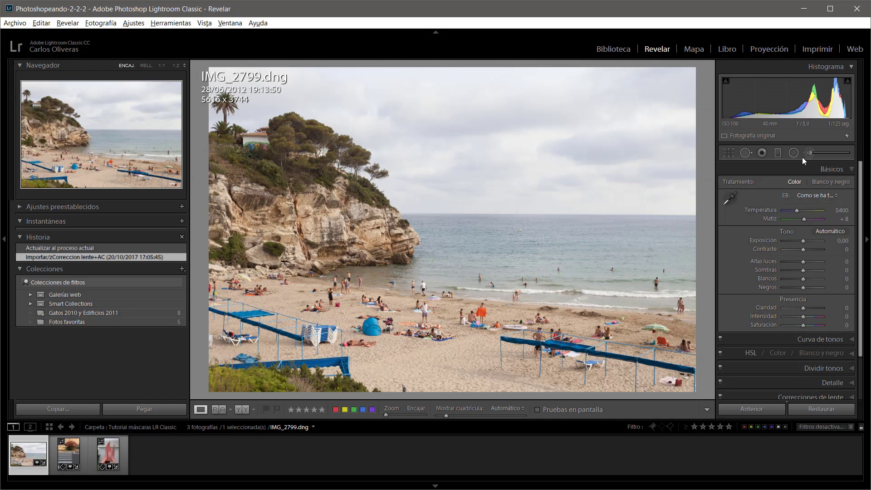
click(846, 135)
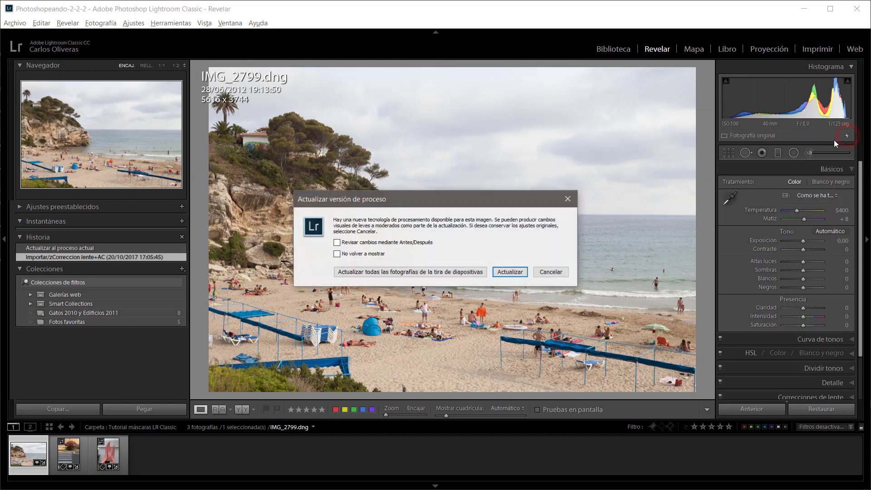
click(510, 273)
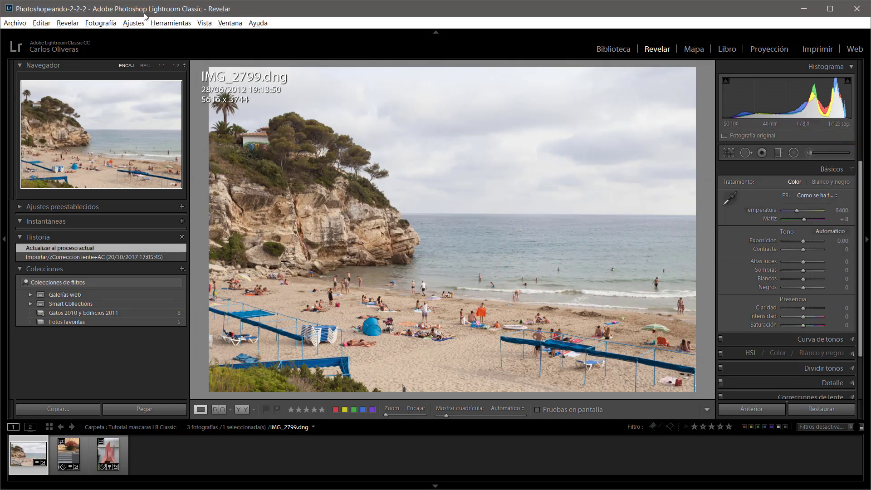
click(133, 23)
click(150, 57)
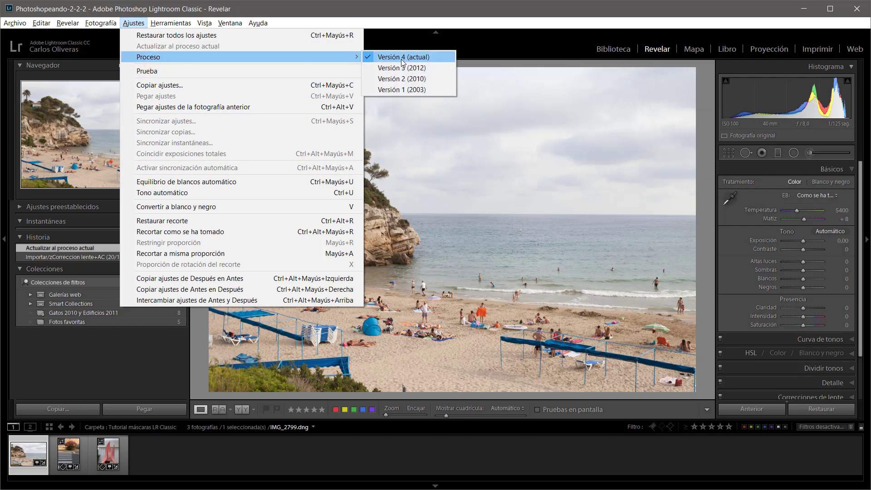
click(461, 7)
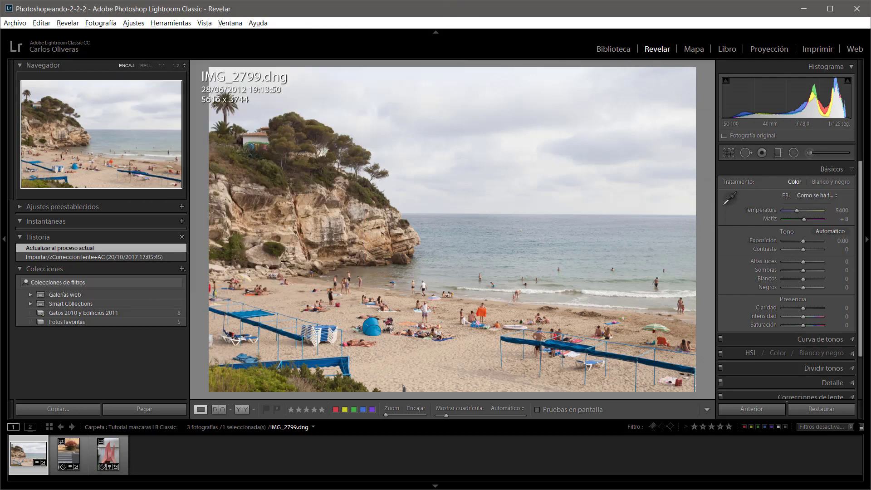
scroll(786, 272, down, 1)
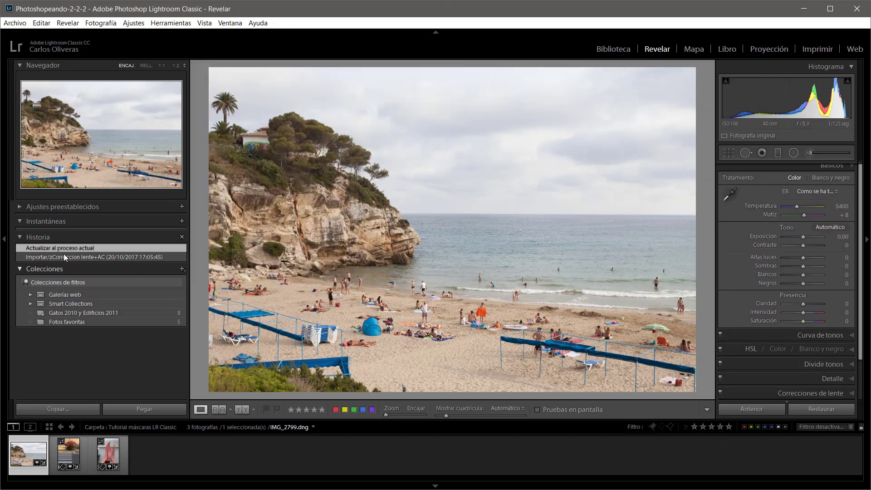
click(4, 238)
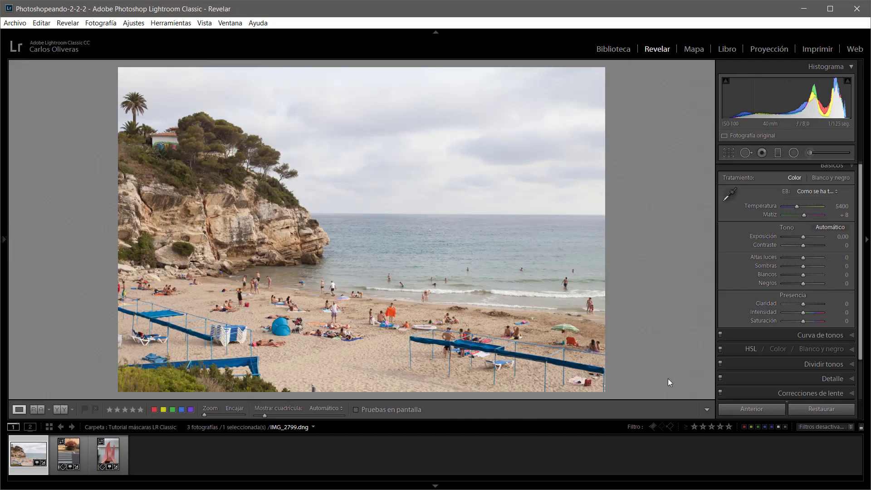
- Draw a graduated filter over the sky at Exposición -0,93, compare it on/off, and open Máscara de rango
click(778, 154)
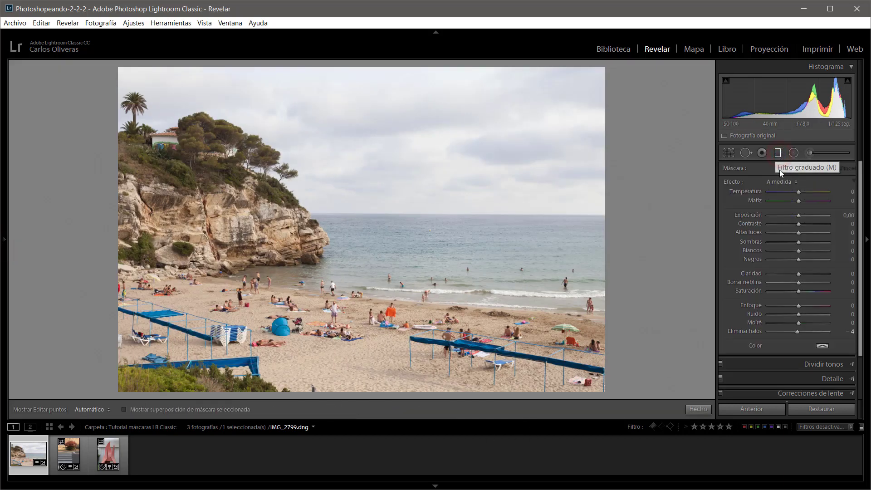
drag(383, 129, 378, 192)
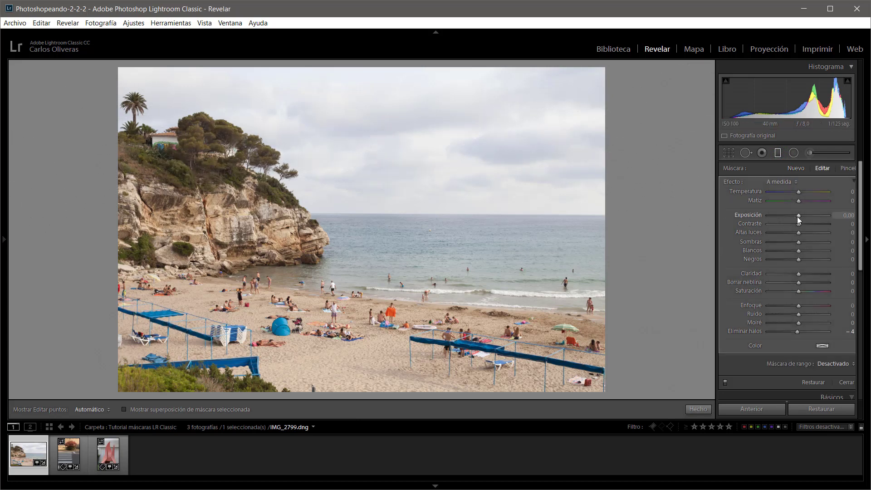
drag(796, 216, 790, 216)
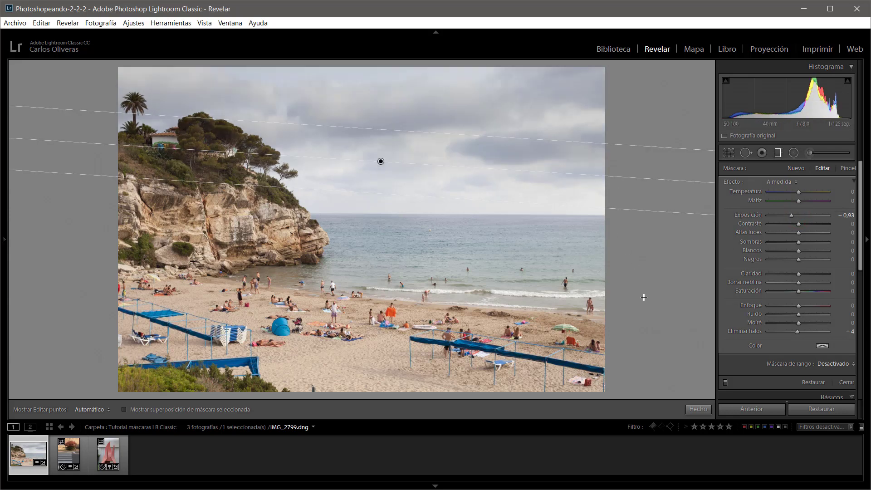
click(725, 382)
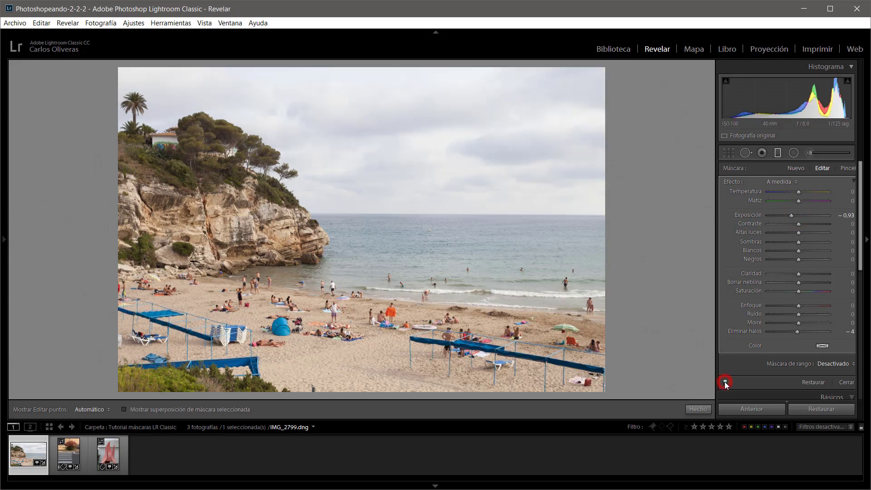
click(725, 382)
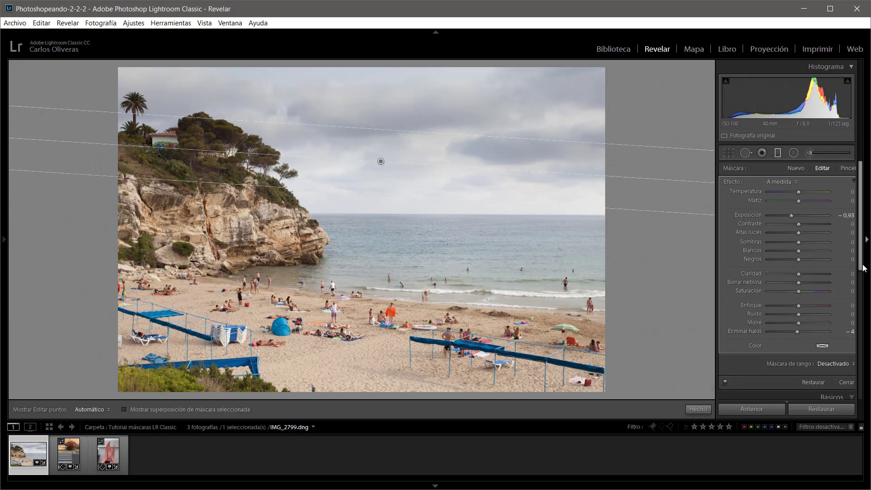
drag(865, 268, 864, 302)
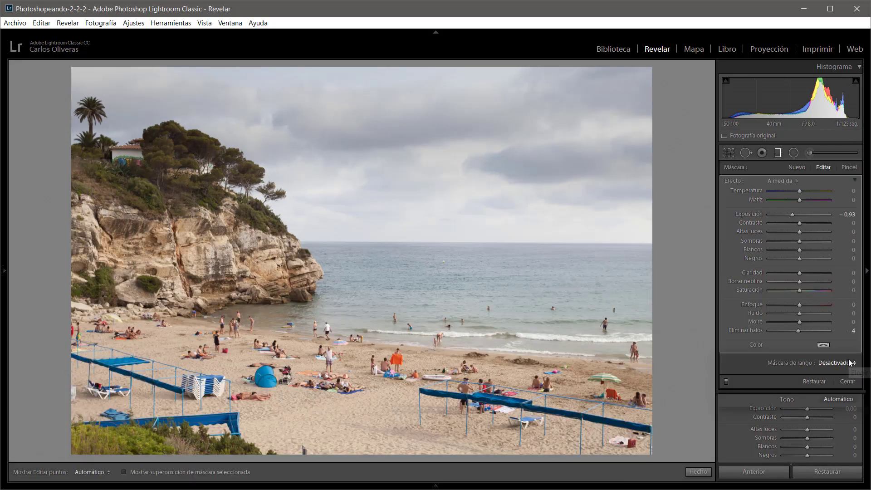
click(840, 363)
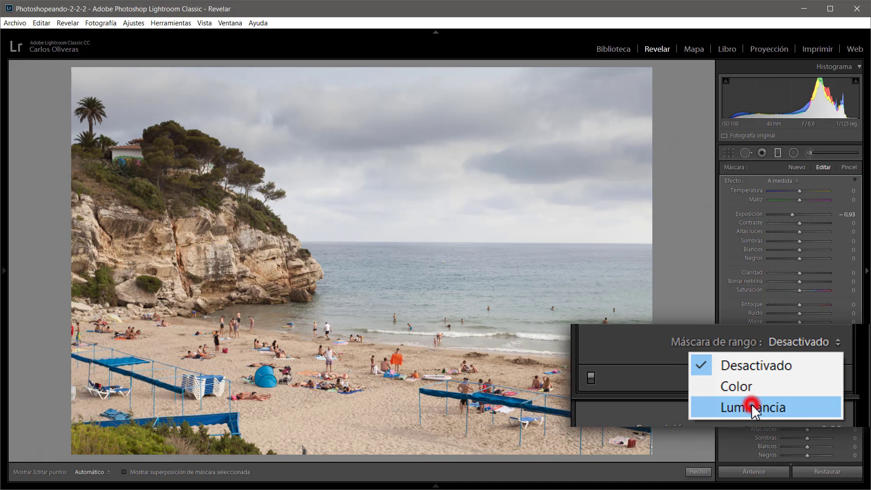
- Switch the sky filter to a Luminancia range mask with the lower Rango limit at 47/100
click(751, 407)
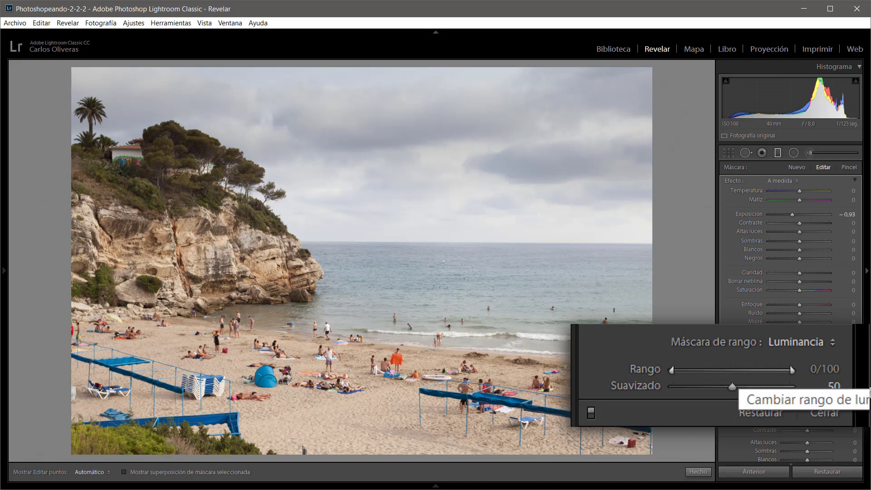
click(672, 369)
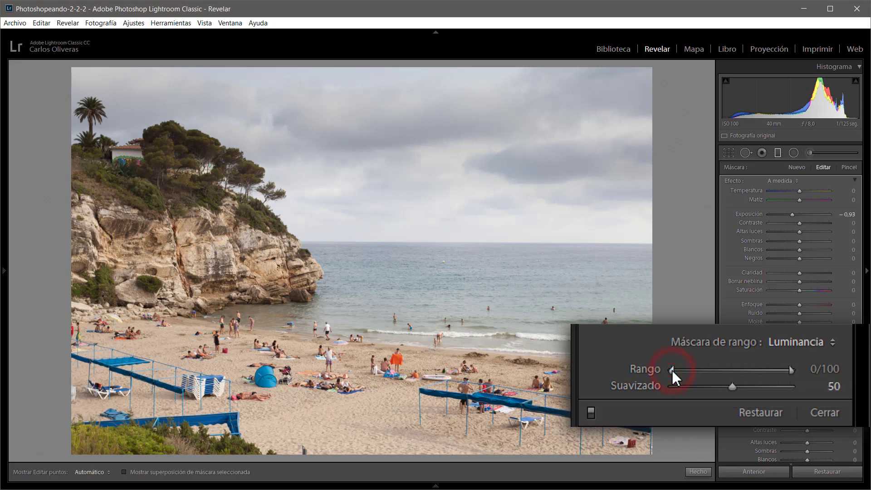
drag(671, 369, 686, 372)
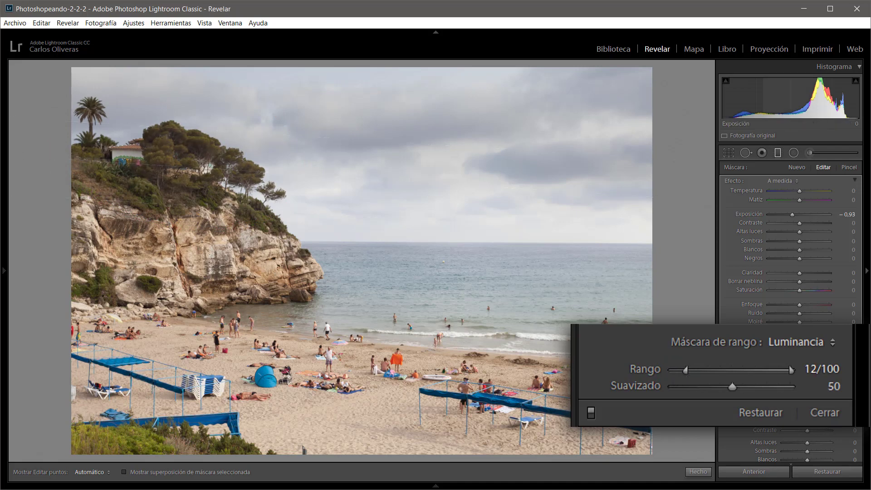
mouse_move(686, 372)
mouse_down()
mouse_move(763, 380)
mouse_move(665, 365)
mouse_move(675, 364)
mouse_up()
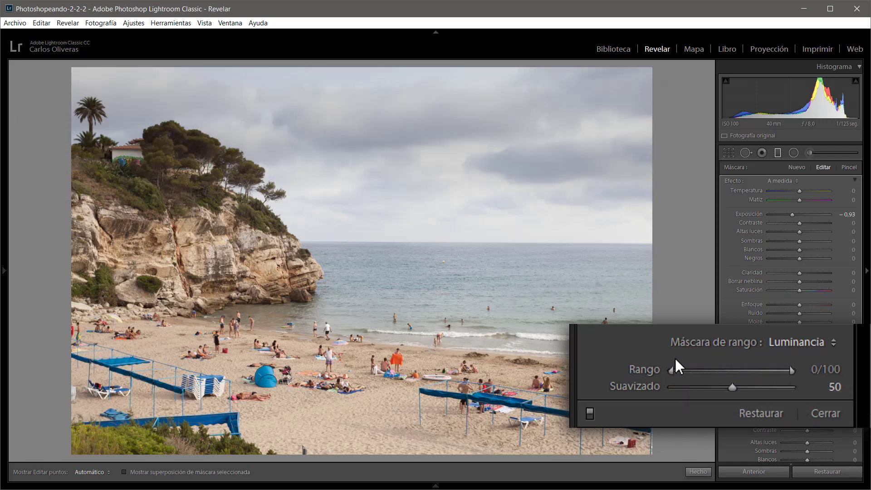
key(alt)
drag(673, 369, 723, 377)
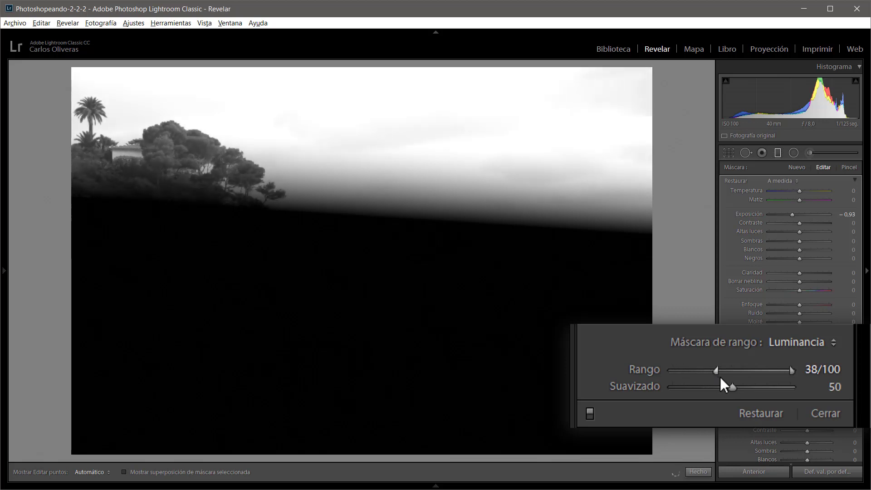
drag(723, 377, 728, 379)
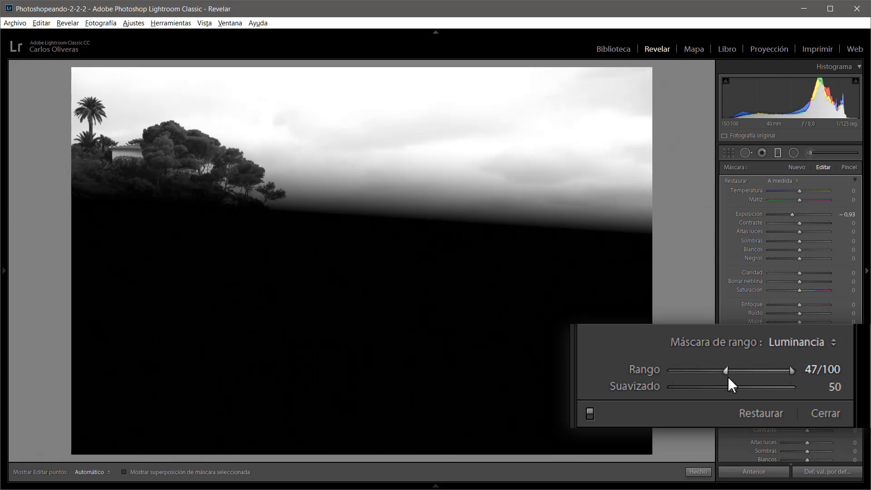
drag(729, 378, 729, 377)
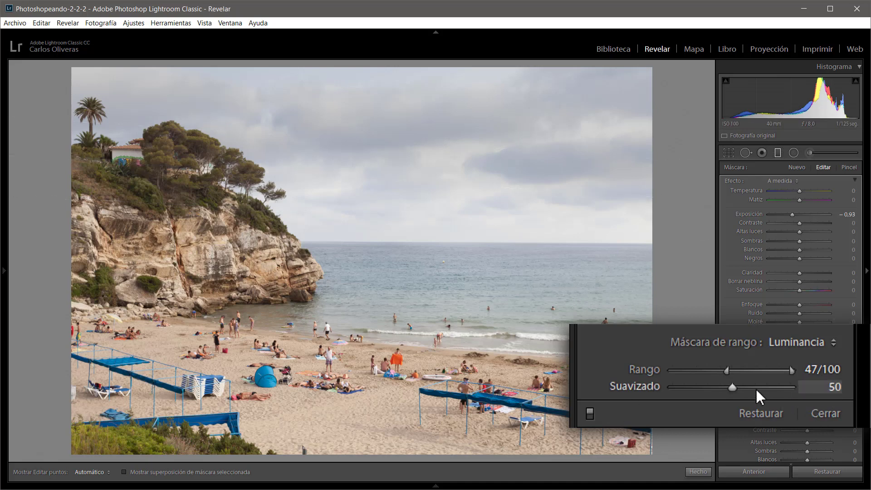
key(alt)
- Set the luminance mask Suavizado to 44 and inspect the mask overlay zoomed in on the clifftop house
alt+click(732, 389)
mouse_move(733, 388)
mouse_down()
mouse_move(718, 388)
mouse_move(774, 390)
mouse_move(724, 392)
mouse_up()
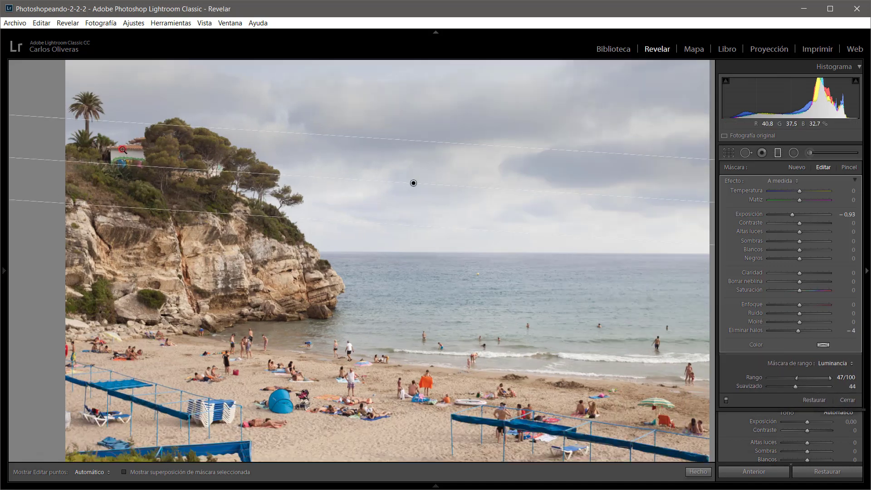
click(123, 150)
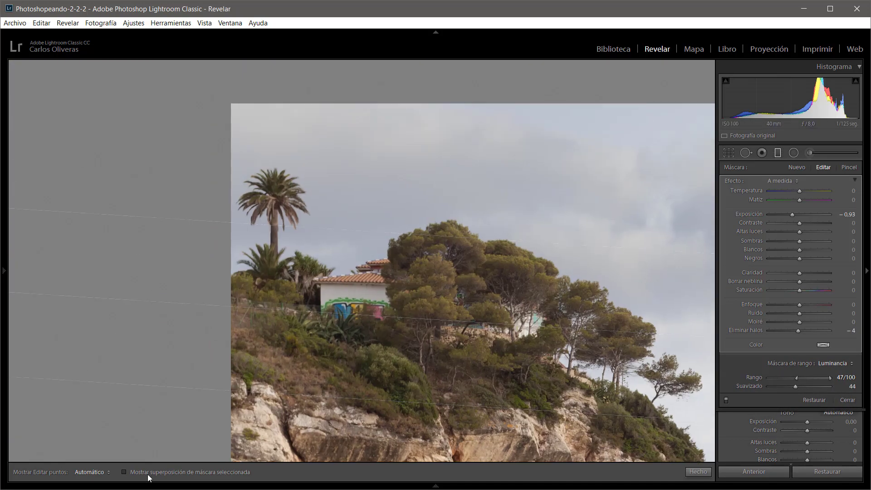
click(125, 473)
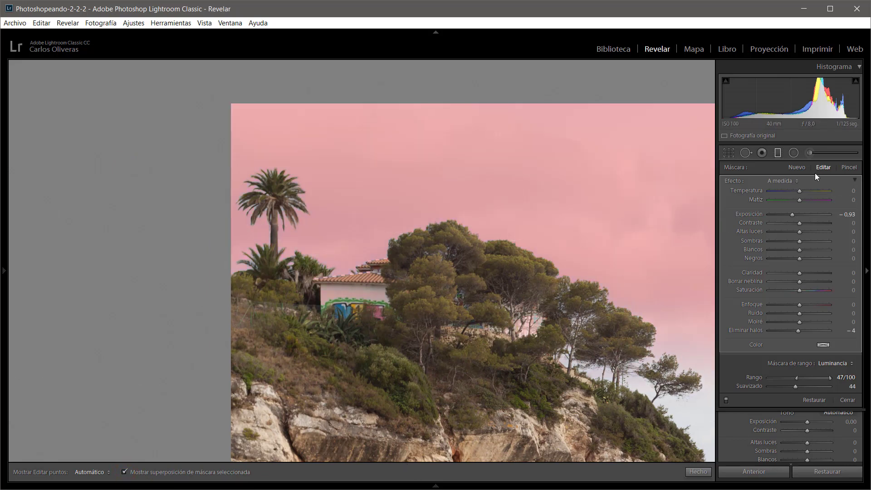
click(848, 168)
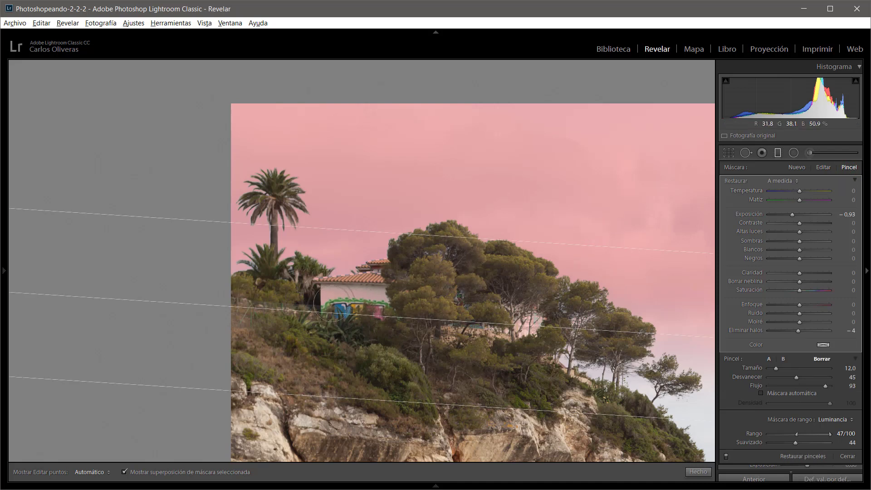
key(h)
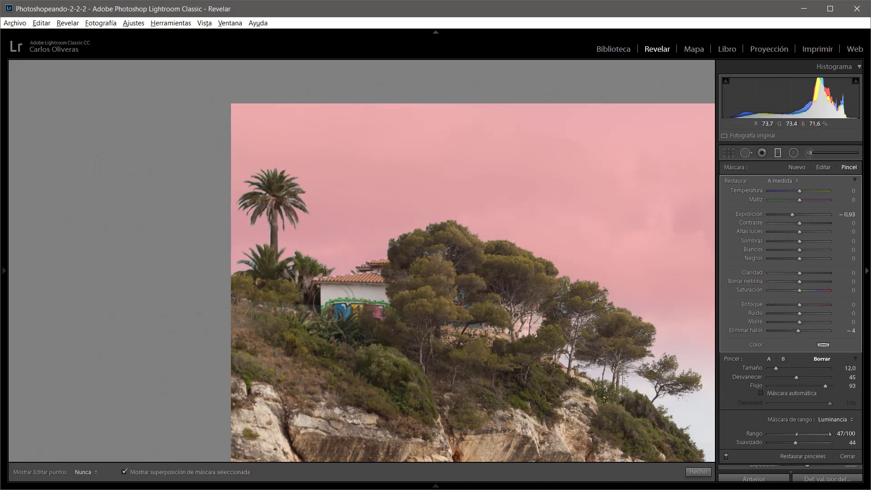
key(h)
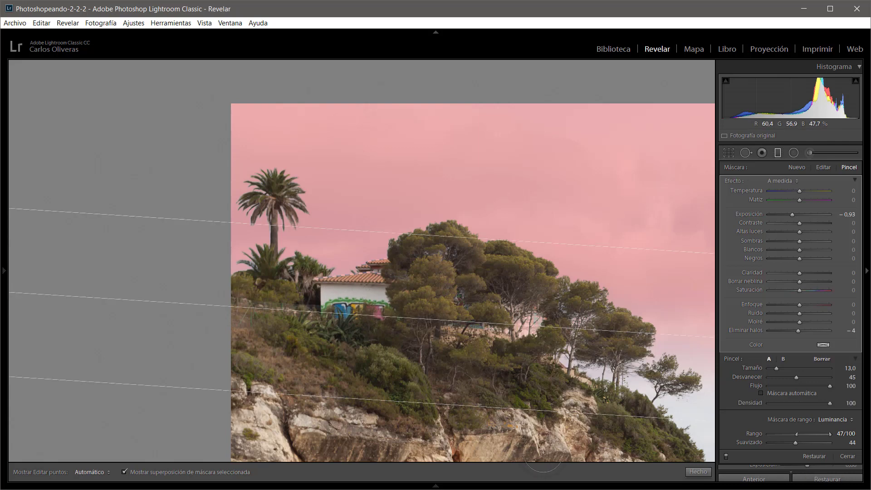
- Zoom back out, recheck the black-and-white luminance mask preview, and hide the overlay
click(508, 317)
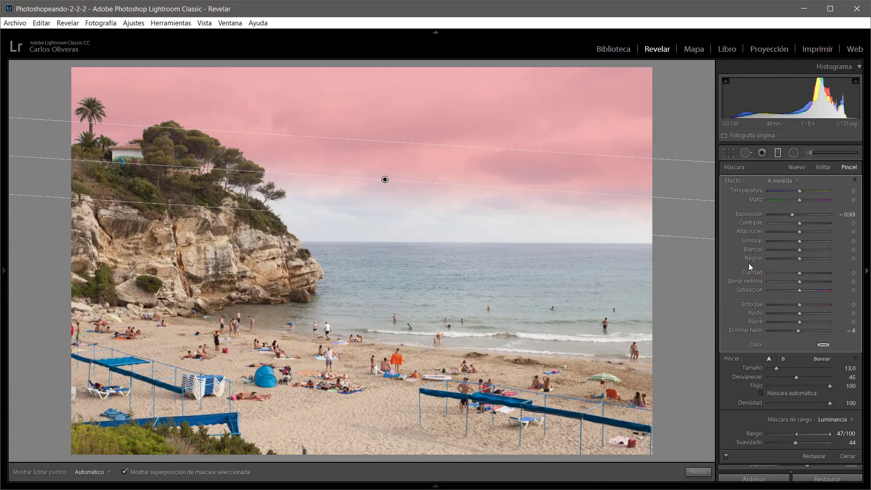
click(822, 168)
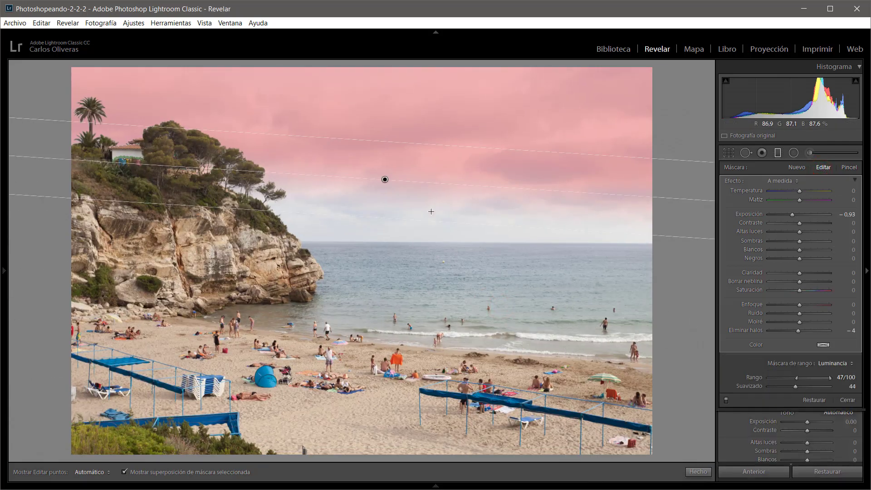
key(alt)
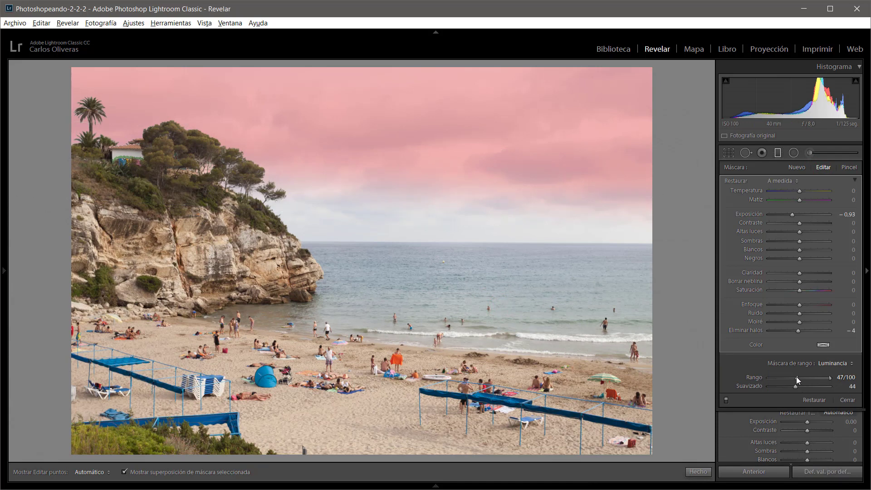
alt+click(797, 378)
drag(797, 377, 796, 377)
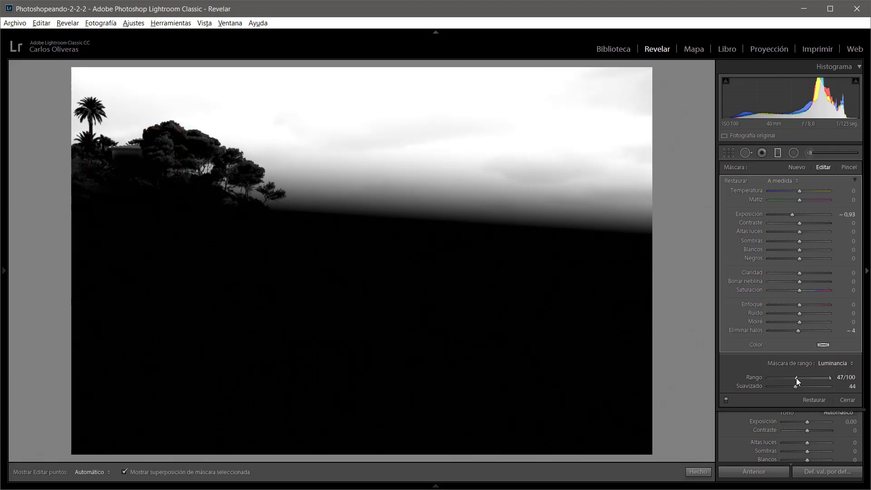
drag(796, 378, 796, 378)
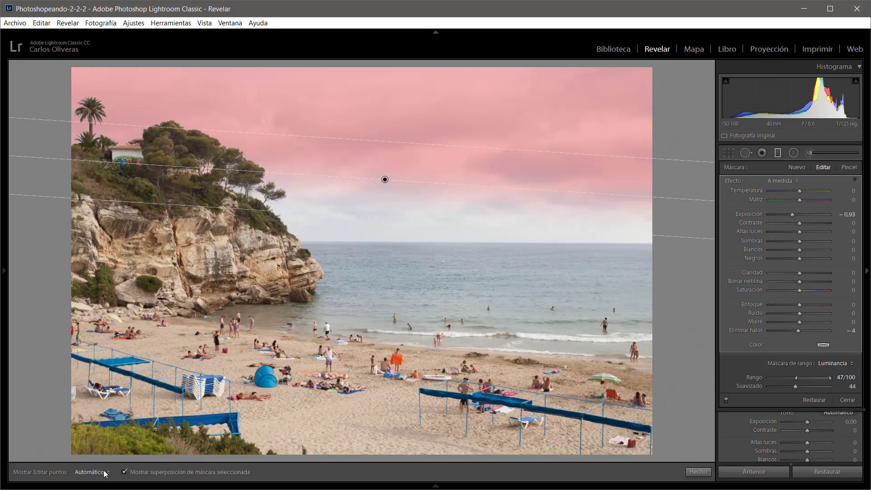
click(124, 472)
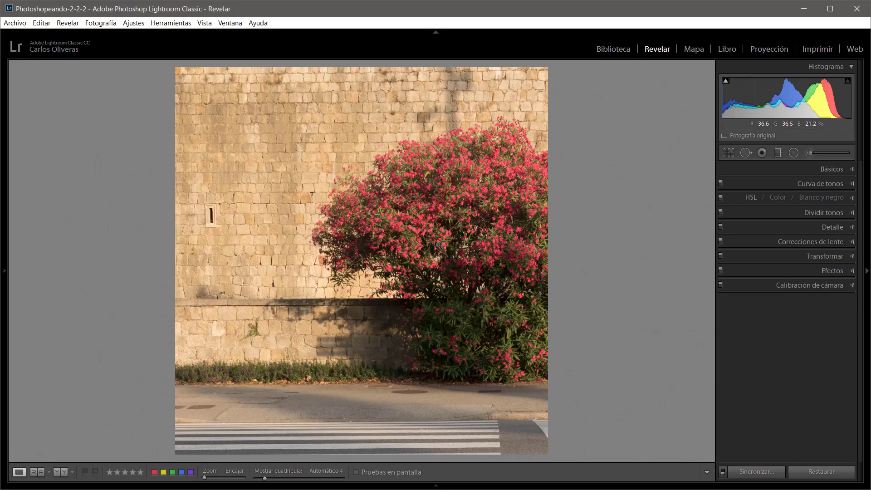
- Try a magenta HSL hue shift on the red flowers with the targeted tool, then undo it
click(753, 197)
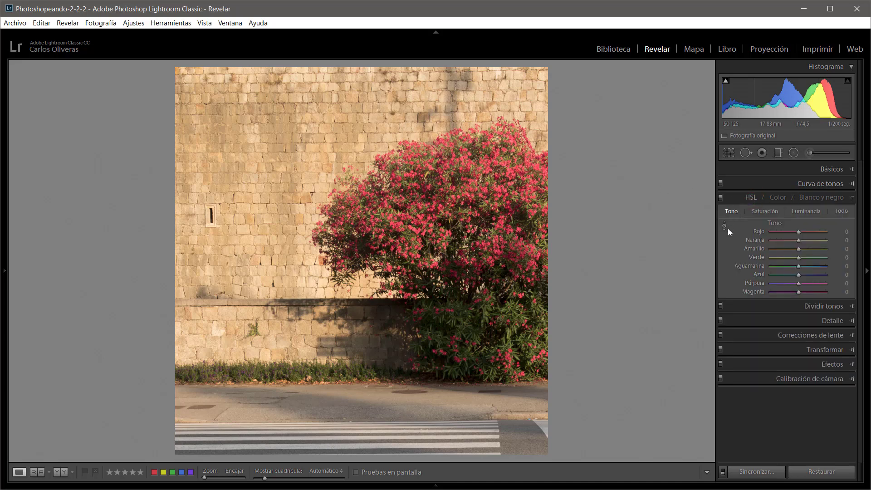
click(725, 226)
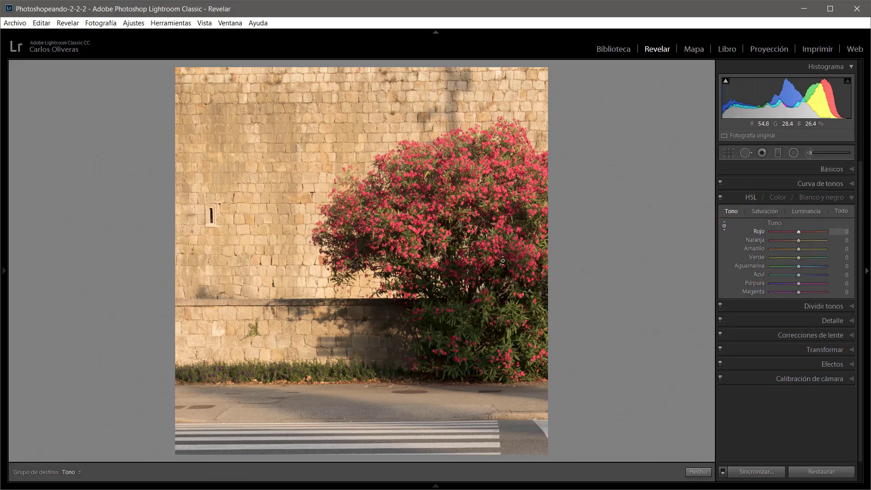
mouse_move(535, 159)
mouse_down()
mouse_move(514, 172)
mouse_move(514, 195)
mouse_up()
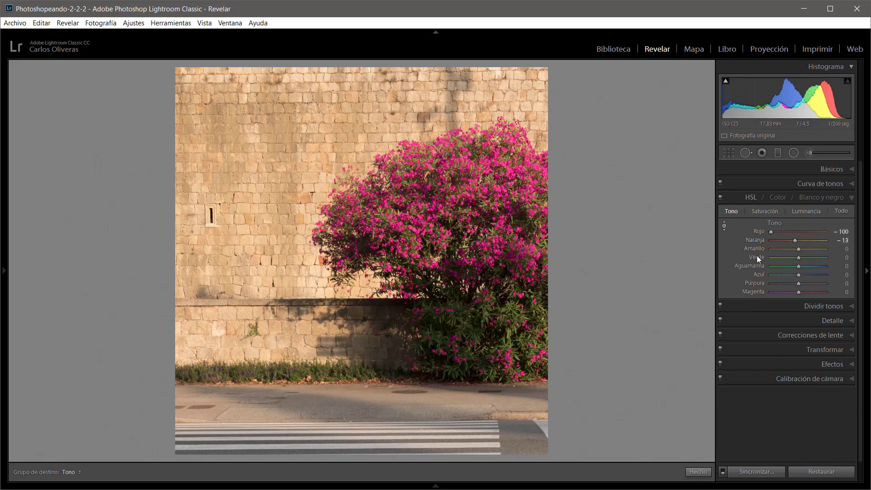
key(ctrl+z)
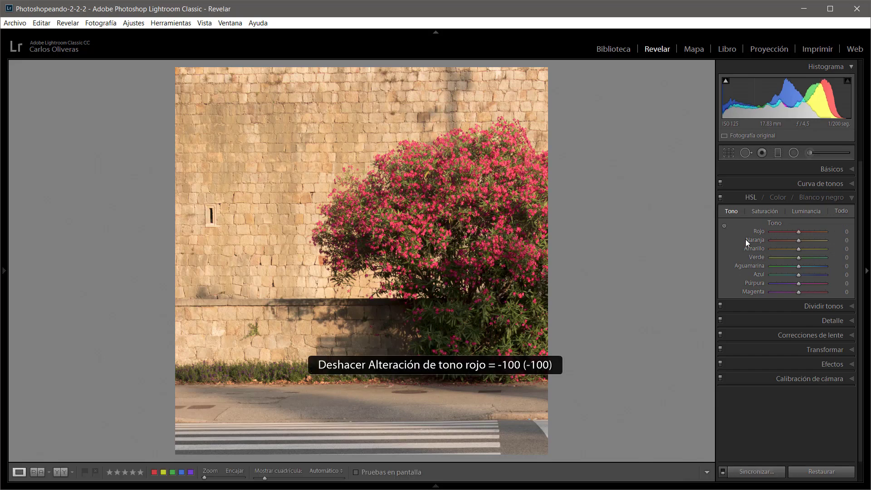
click(847, 199)
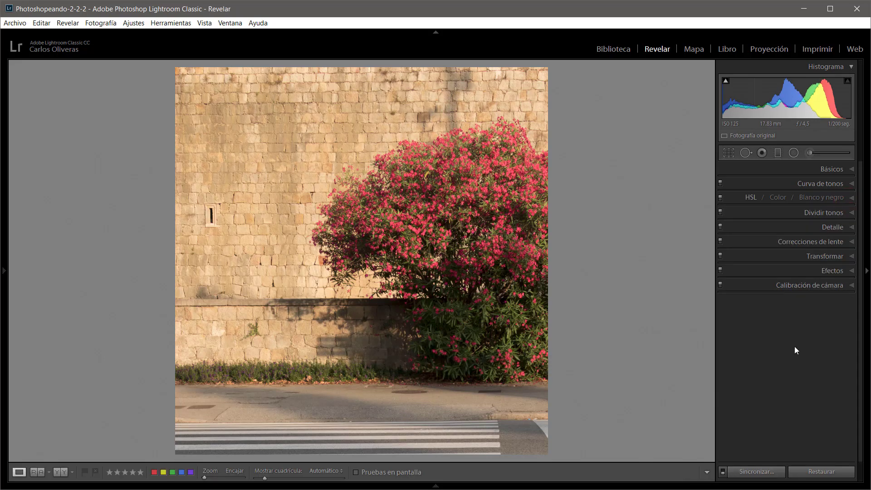
- Paint a brush mask over the upper bush and nearby wall, erasing along its lower edge
click(810, 153)
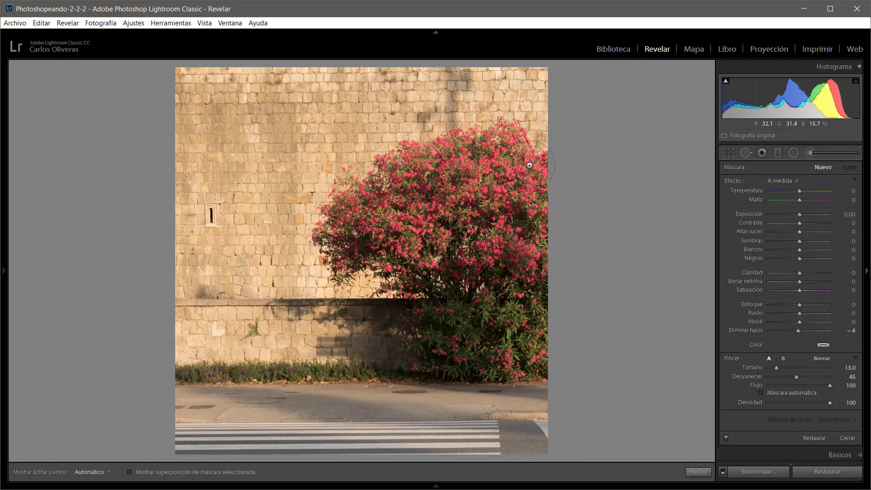
key(h)
drag(367, 256, 364, 255)
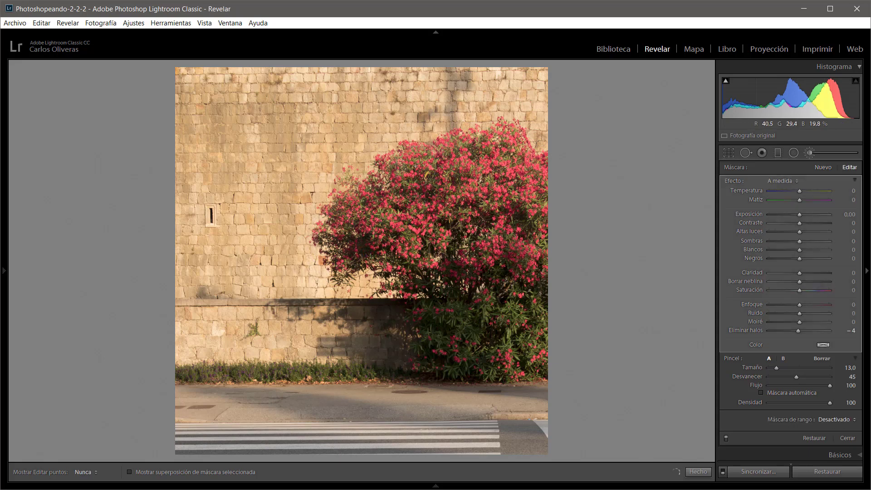
click(129, 472)
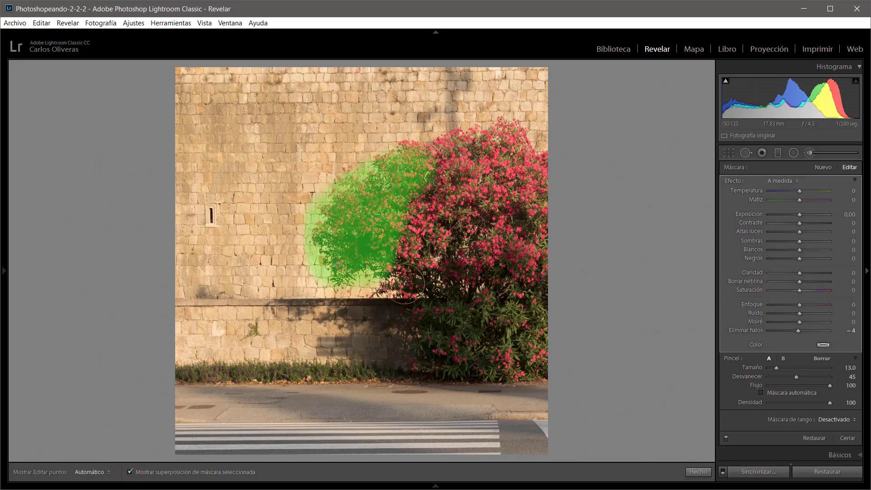
mouse_move(408, 272)
mouse_down()
mouse_move(439, 173)
mouse_move(545, 143)
mouse_move(513, 236)
mouse_move(477, 290)
mouse_move(434, 262)
mouse_up()
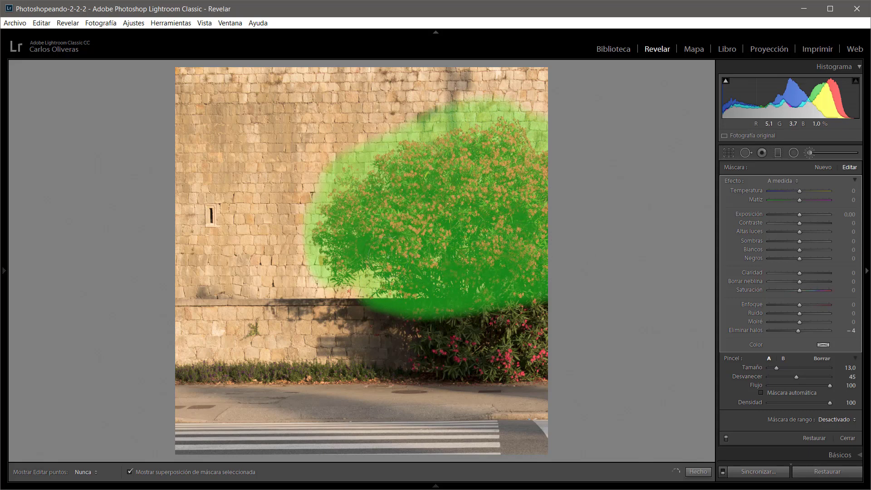
key(alt)
mouse_move(364, 319)
mouse_down()
mouse_move(514, 317)
mouse_move(391, 340)
mouse_move(499, 302)
mouse_move(360, 337)
mouse_up()
key(alt)
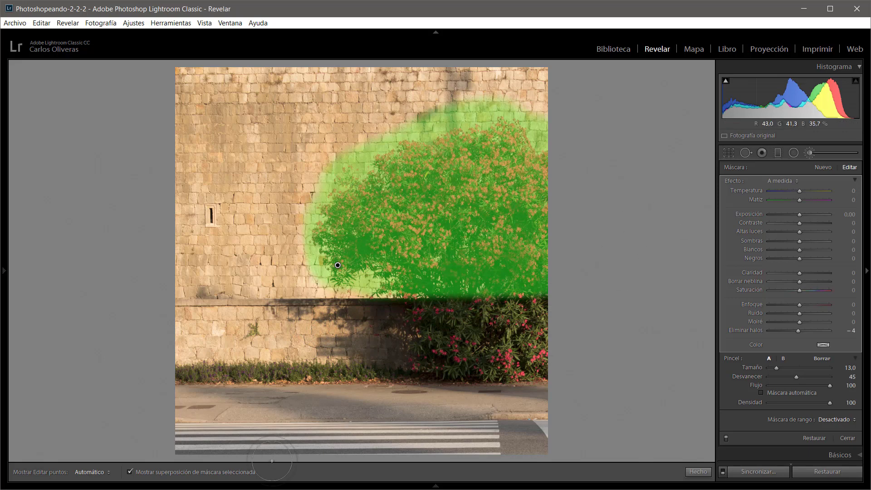
- Tint the painted area purple with Temperatura −100 and Matiz 100
click(130, 472)
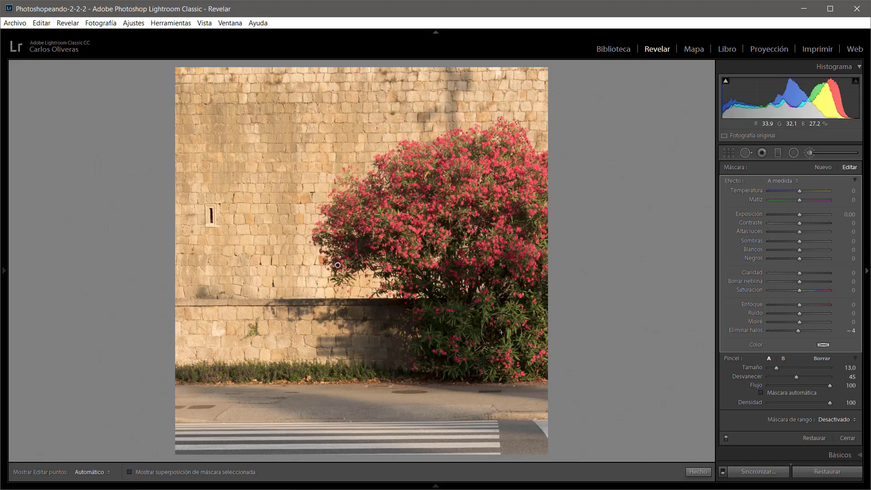
drag(783, 191, 741, 195)
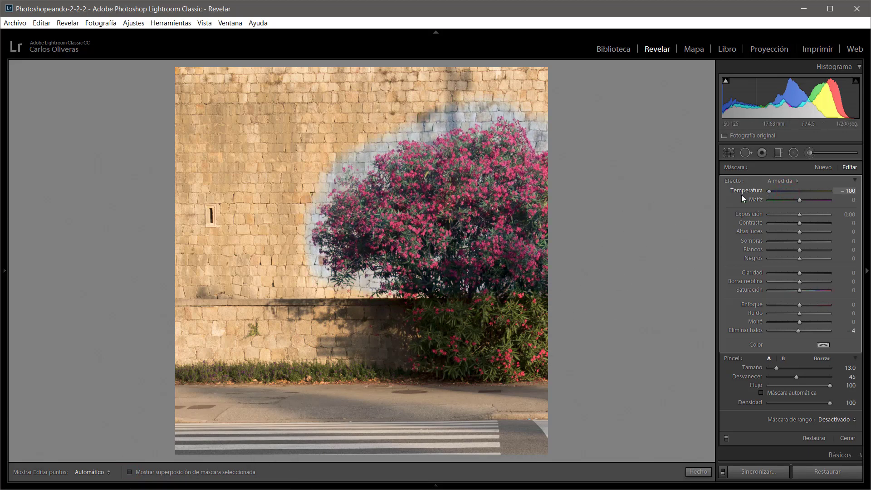
drag(800, 200, 843, 201)
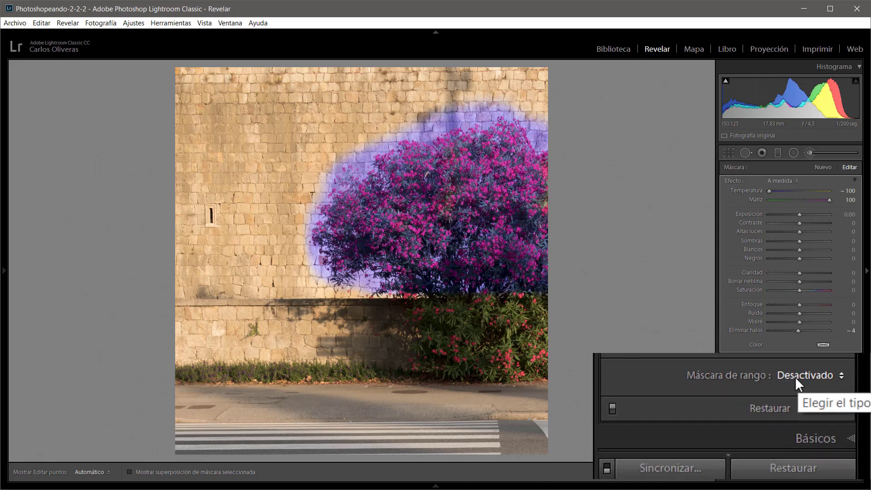
- Give the brush a Color range mask sampled from two flower colours
click(829, 419)
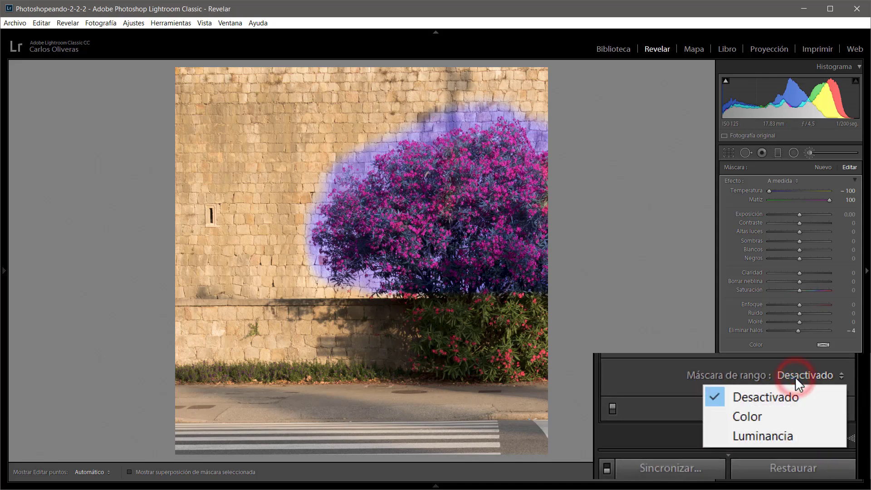
click(755, 416)
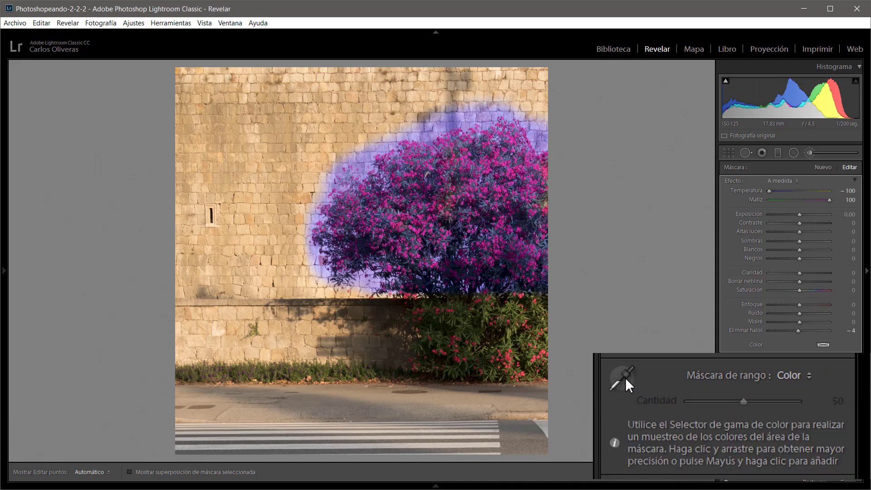
click(626, 379)
click(480, 237)
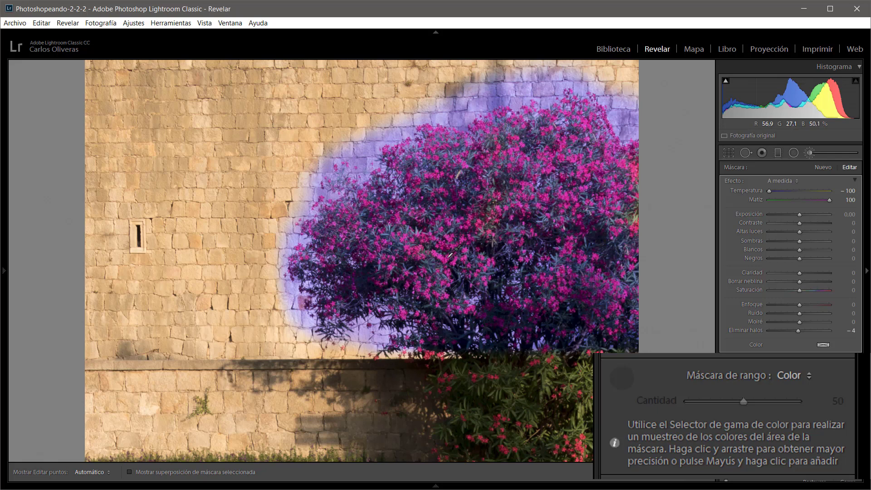
click(450, 255)
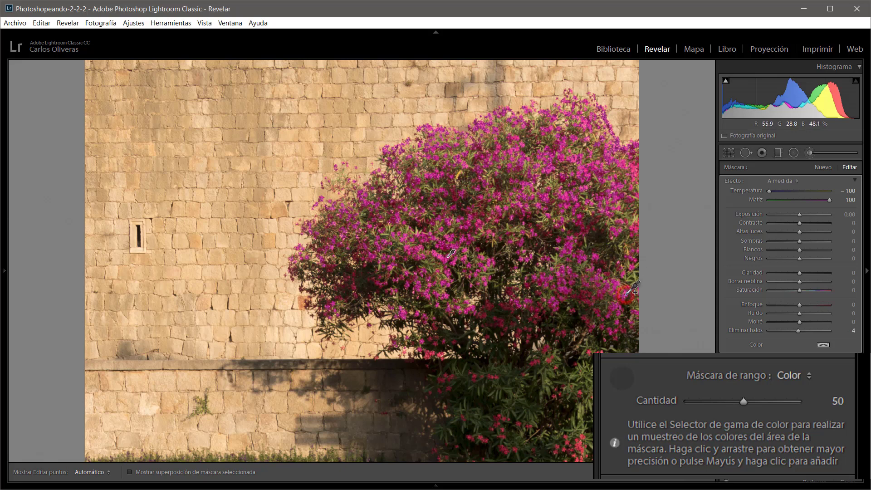
shift+click(631, 290)
key(z)
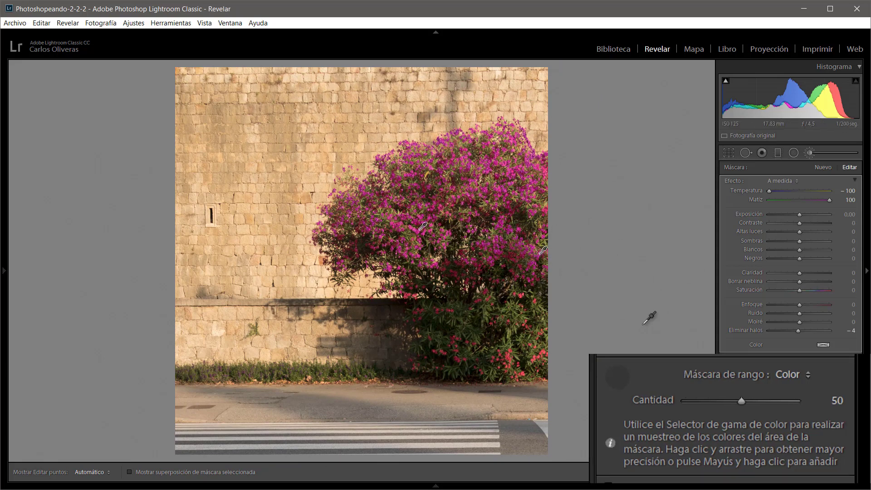
- Set the colour range mask Cantidad to 47 while previewing the mask
click(612, 383)
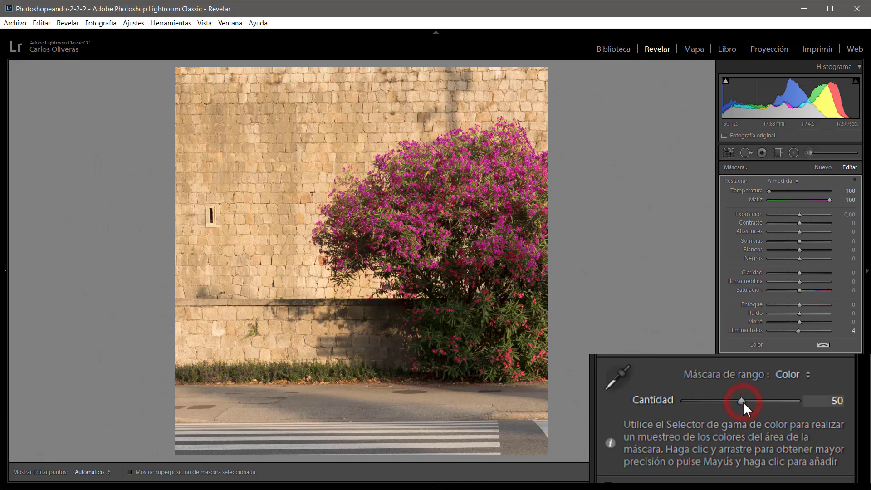
mouse_move(743, 401)
mouse_down()
mouse_move(671, 402)
mouse_move(825, 412)
mouse_move(758, 414)
mouse_up()
mouse_move(758, 400)
mouse_down()
mouse_move(791, 399)
mouse_move(712, 395)
mouse_move(752, 399)
mouse_move(739, 399)
mouse_up()
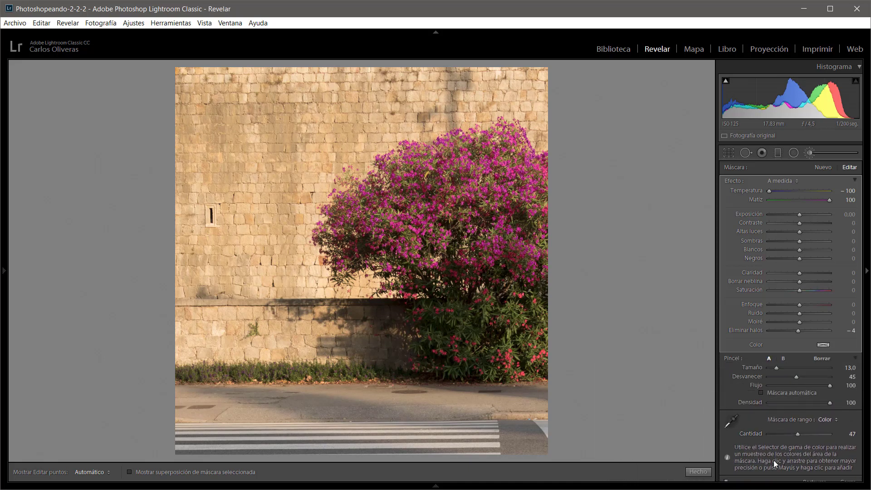
- Toggle the brush effect off and on repeatedly to compare the flowers
click(726, 481)
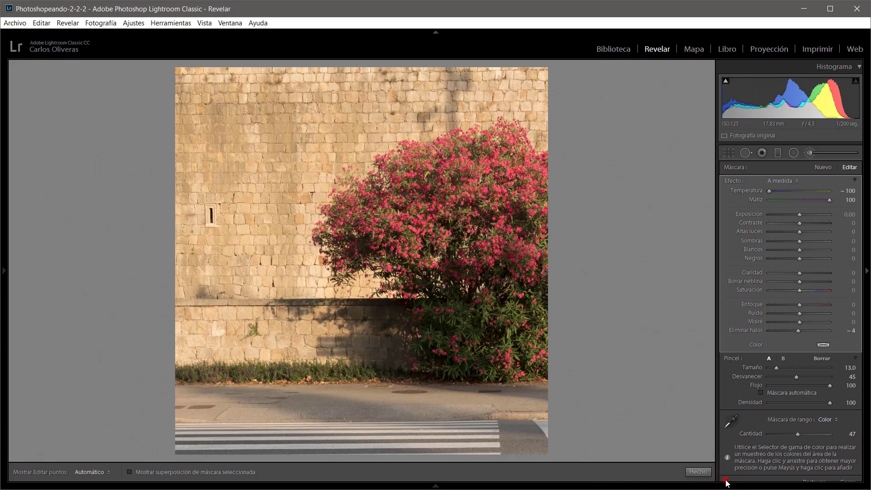
click(726, 482)
click(726, 482)
click(727, 482)
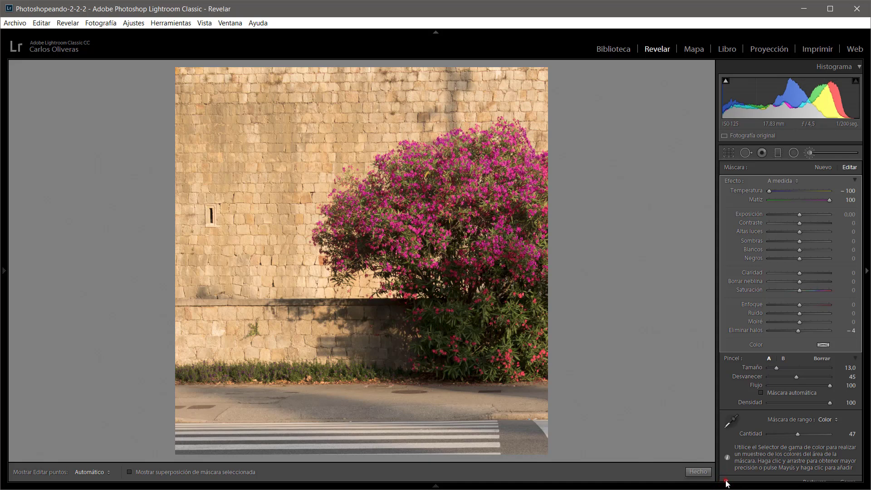
click(726, 481)
click(727, 482)
click(726, 481)
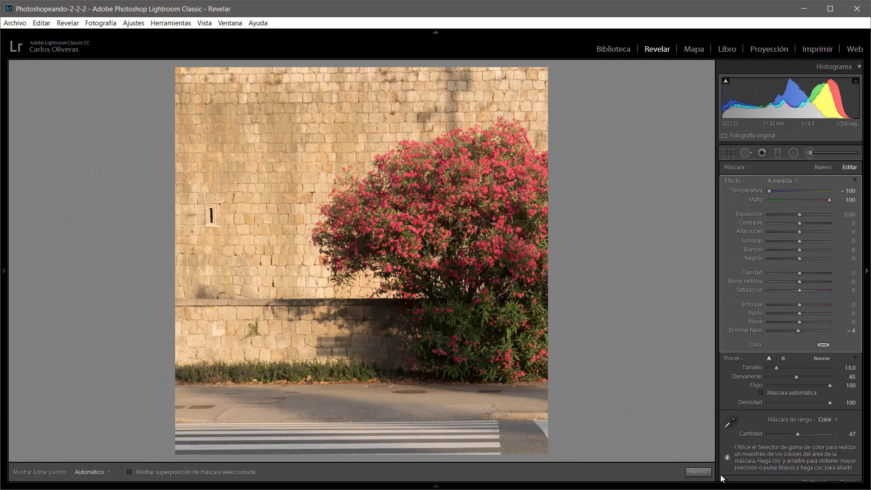
click(727, 482)
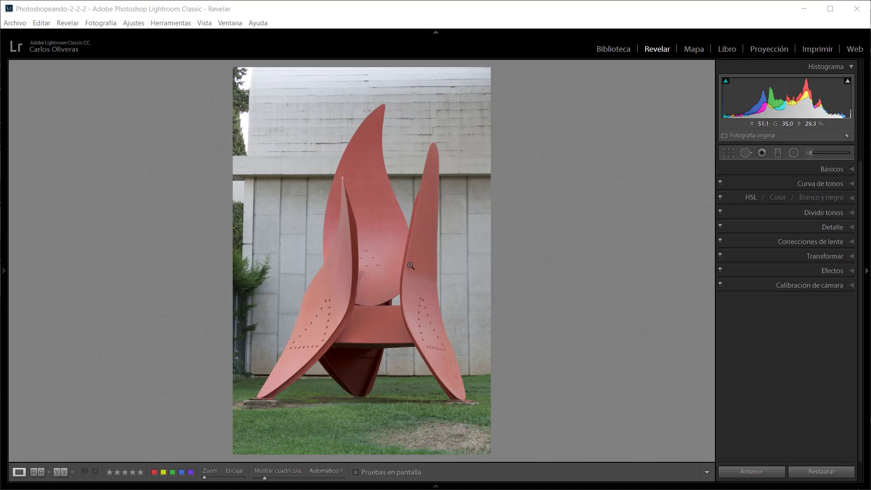
- With a size 9 brush and mask overlay, paint over the sculpture's left and central fins
click(809, 153)
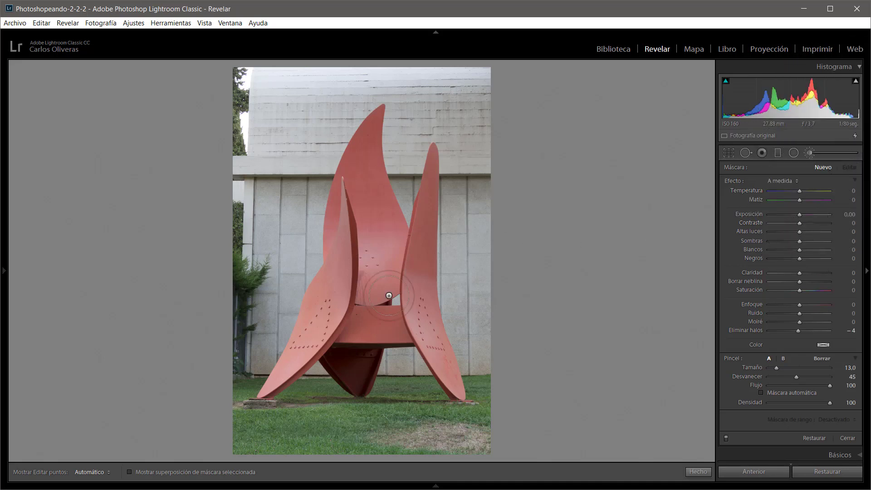
click(129, 471)
scroll(254, 394, down, 4)
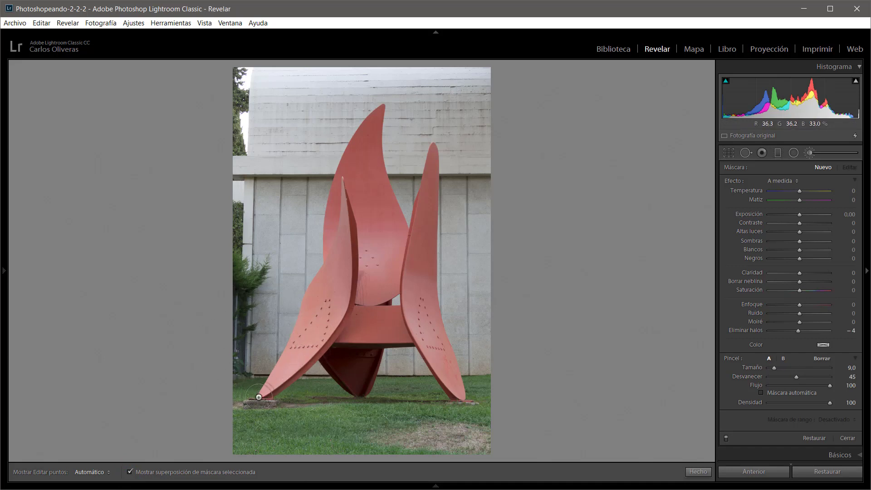
key(h)
drag(269, 392, 315, 287)
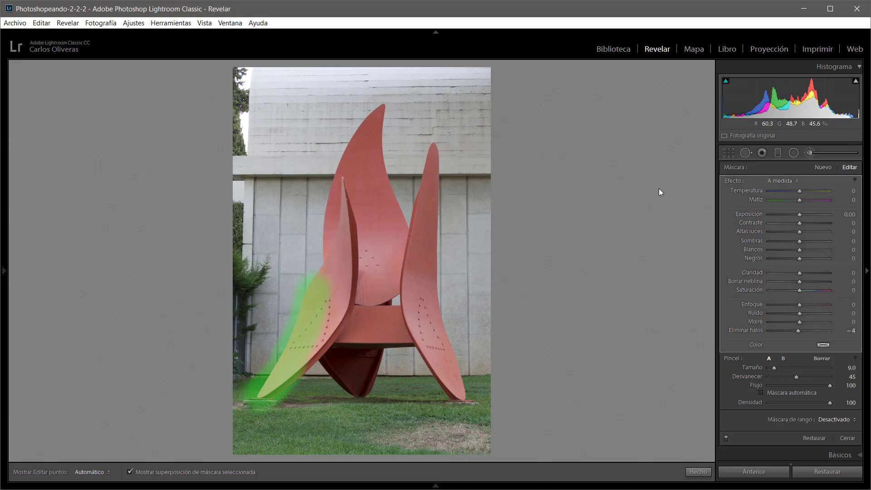
mouse_move(252, 383)
mouse_down()
mouse_move(372, 342)
mouse_move(374, 108)
mouse_move(348, 216)
mouse_move(364, 274)
mouse_move(421, 226)
mouse_move(426, 150)
mouse_move(431, 282)
mouse_move(417, 295)
mouse_move(413, 331)
mouse_move(455, 386)
mouse_move(425, 281)
mouse_up()
- Finish painting the left fin and cycle the mask overlay colour back to green
key(h)
mouse_move(359, 321)
mouse_down()
mouse_move(324, 314)
mouse_move(327, 273)
mouse_move(342, 310)
mouse_up()
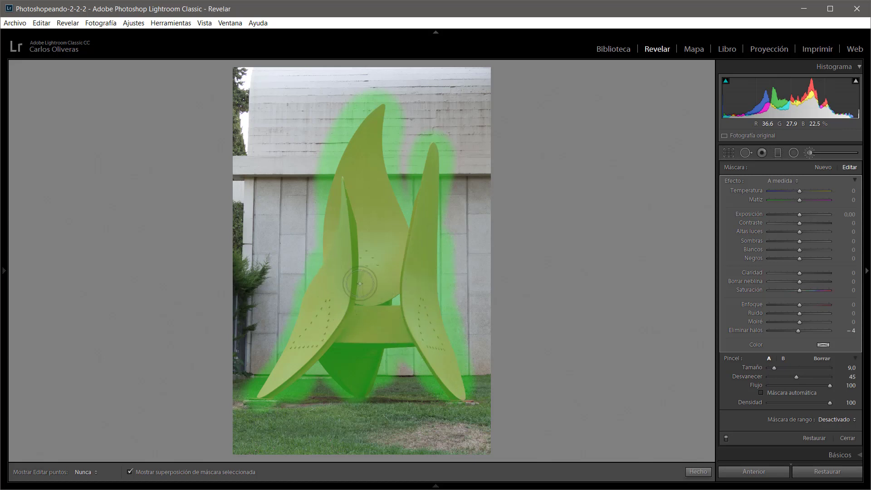
key(h)
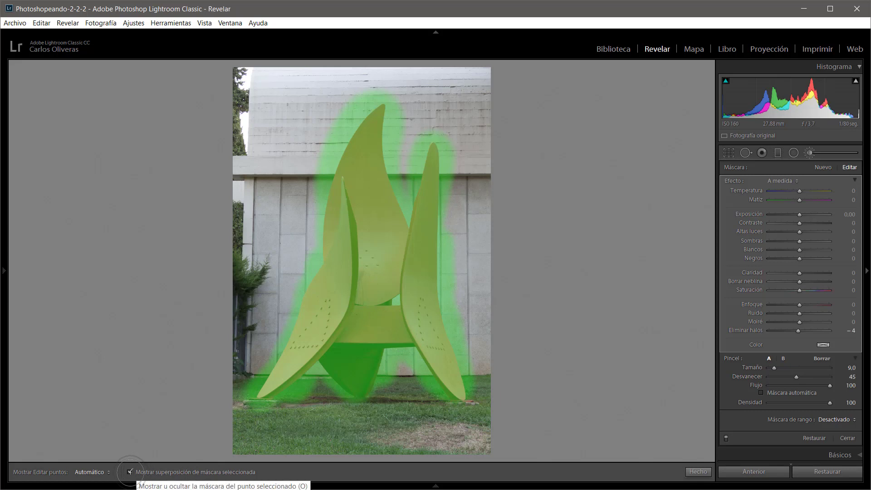
mouse_move(355, 257)
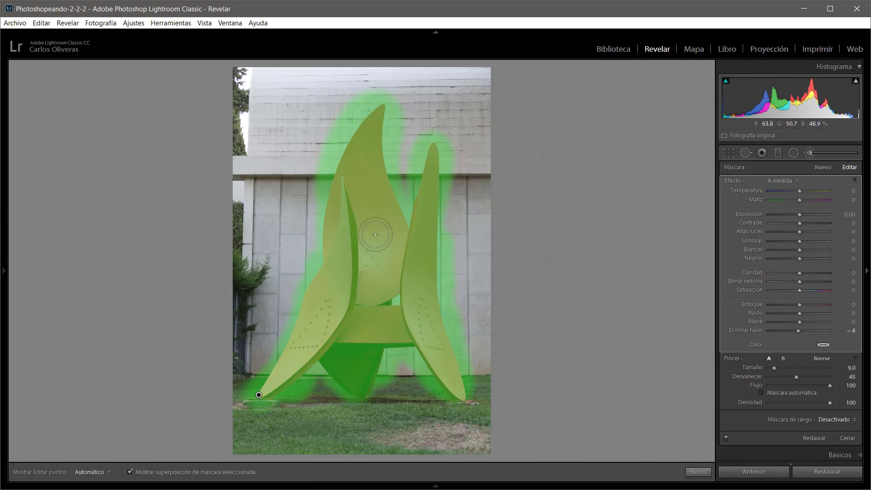
key(shift)
key(shift+o)
key(shift+o)
key(shift+o)
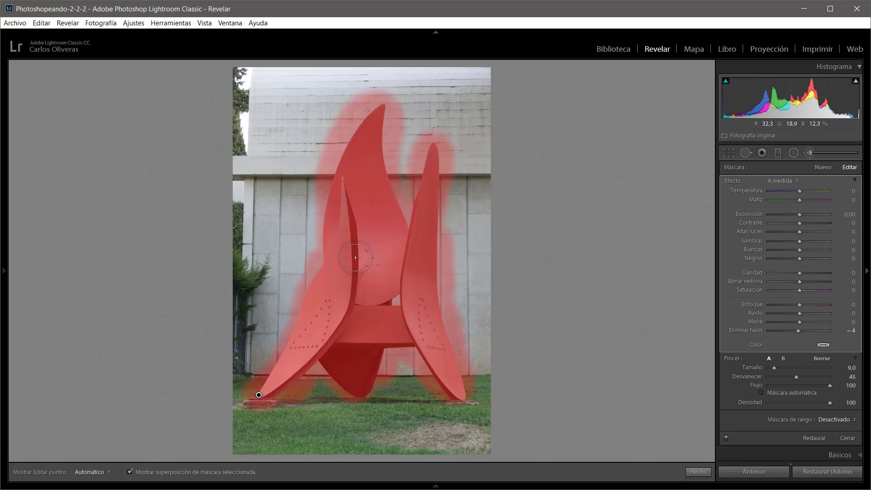
key(shift+o)
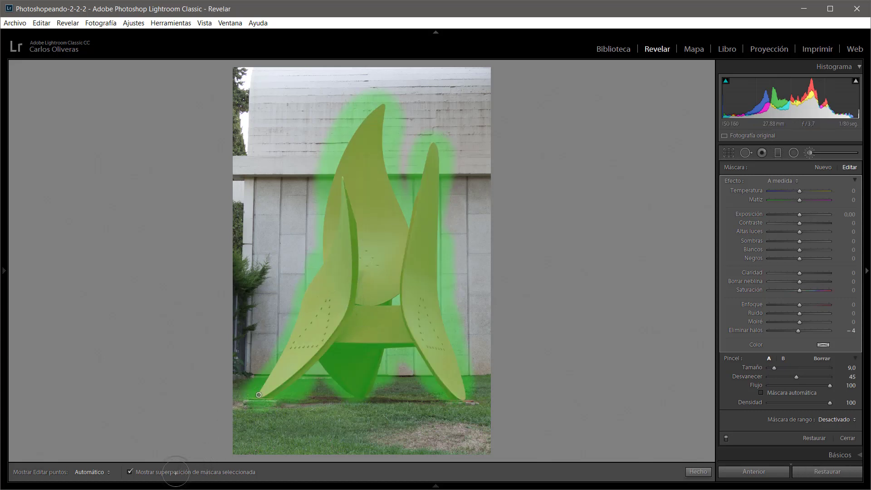
- Raise the sculpture brush's Saturación to 76 and lower Exposición to -0.63
click(130, 472)
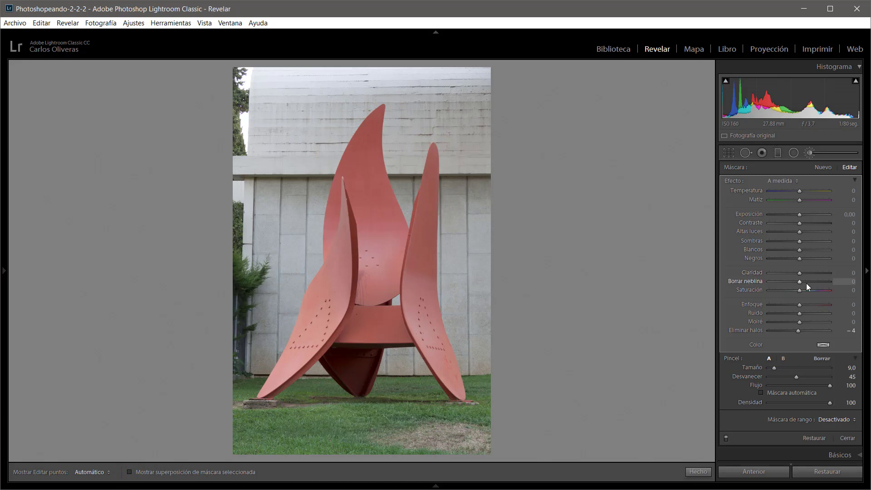
drag(798, 291, 822, 291)
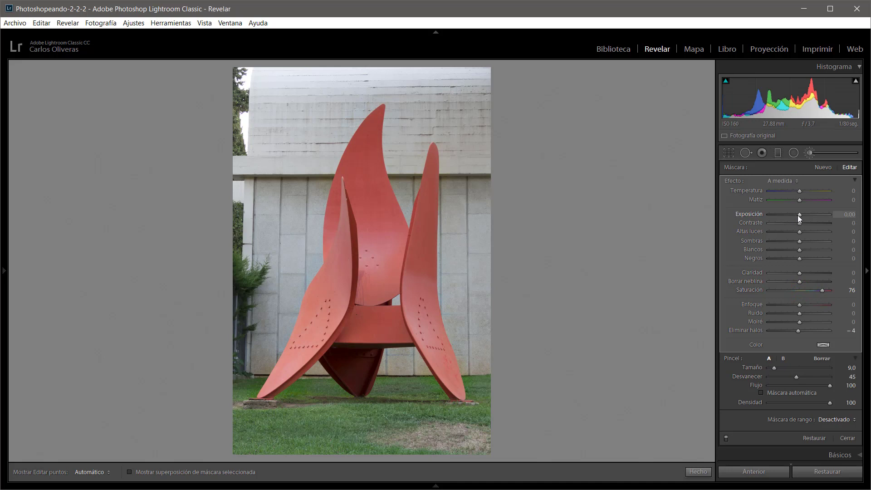
drag(800, 214, 794, 213)
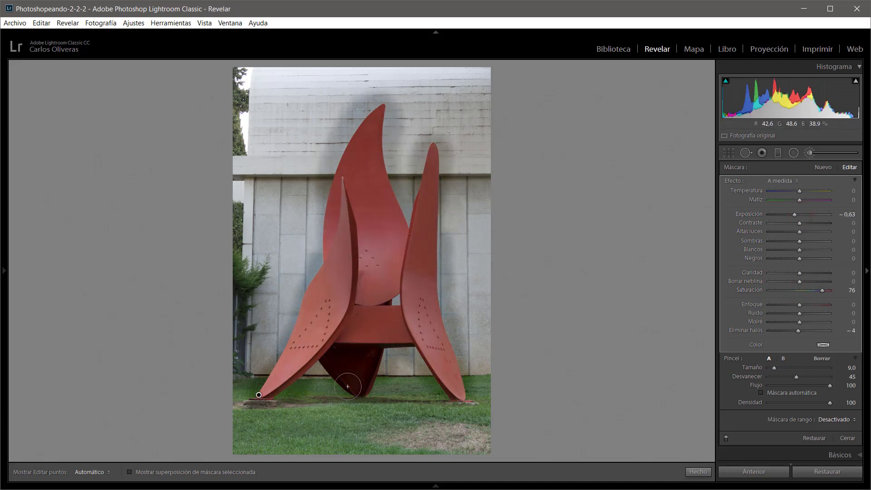
- Add a Color range mask sampled from the central red fin, then zoom in on the fin tips
click(845, 421)
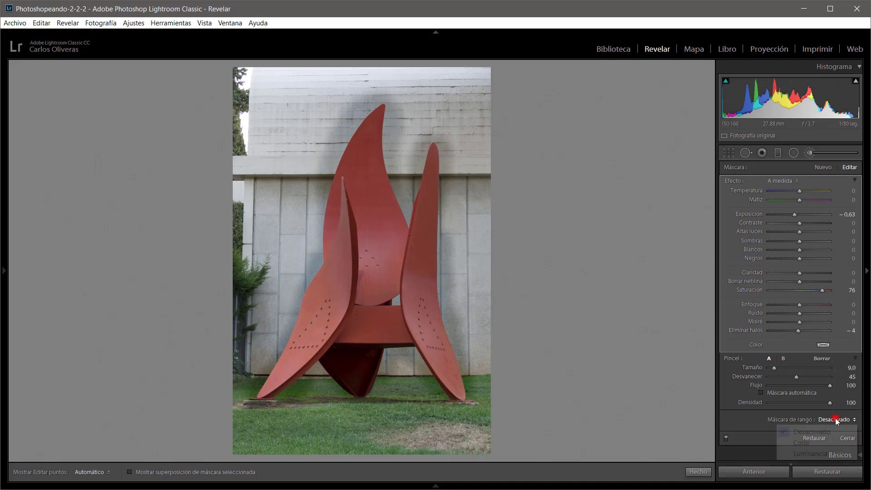
click(815, 443)
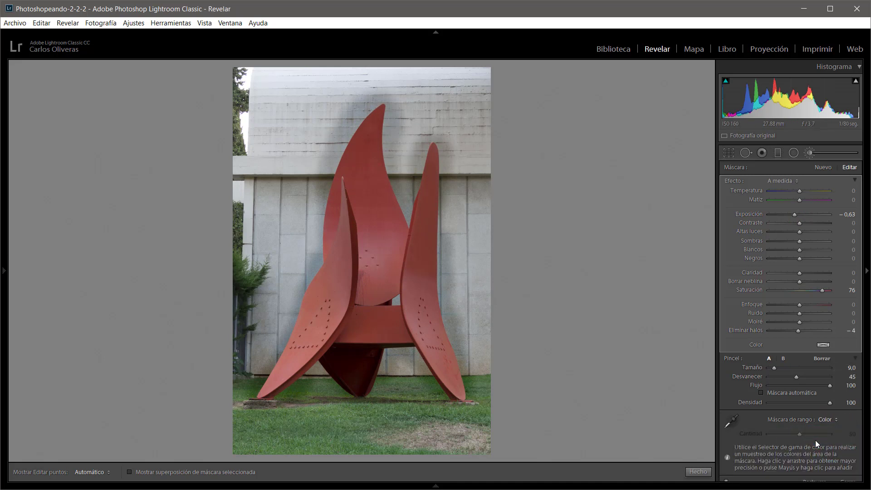
click(731, 421)
click(368, 198)
drag(369, 198, 393, 242)
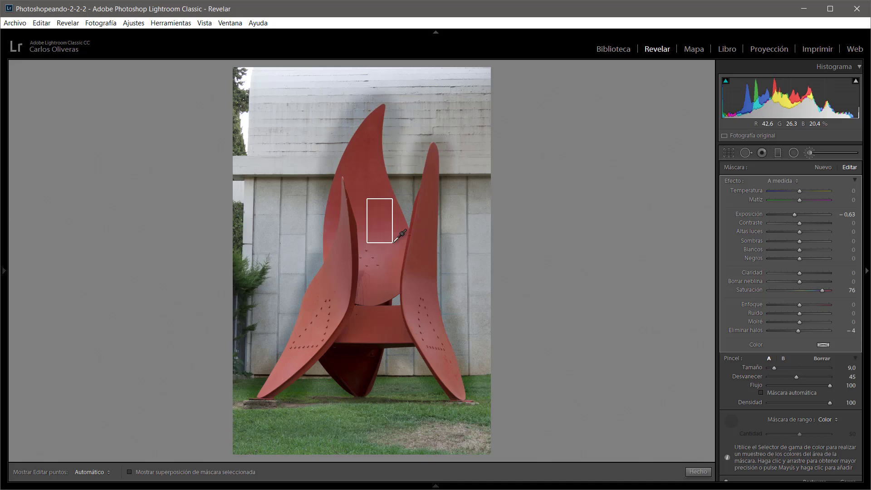
drag(393, 242, 393, 249)
drag(393, 249, 393, 250)
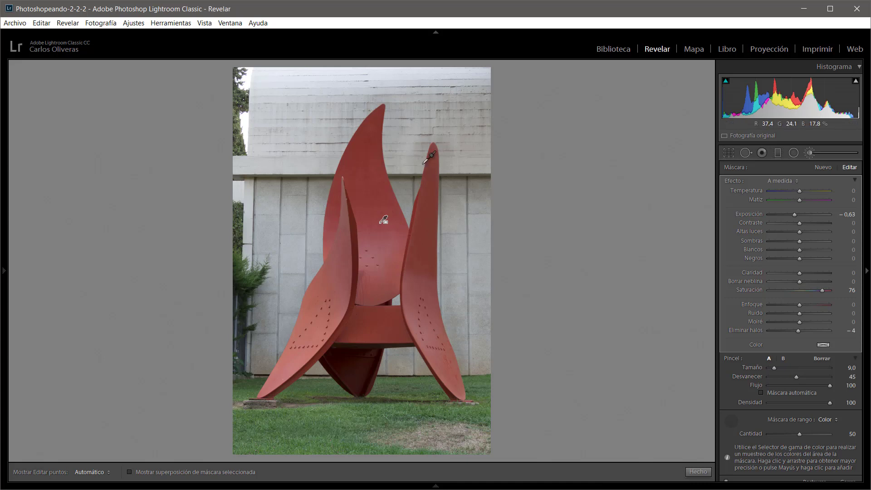
click(444, 157)
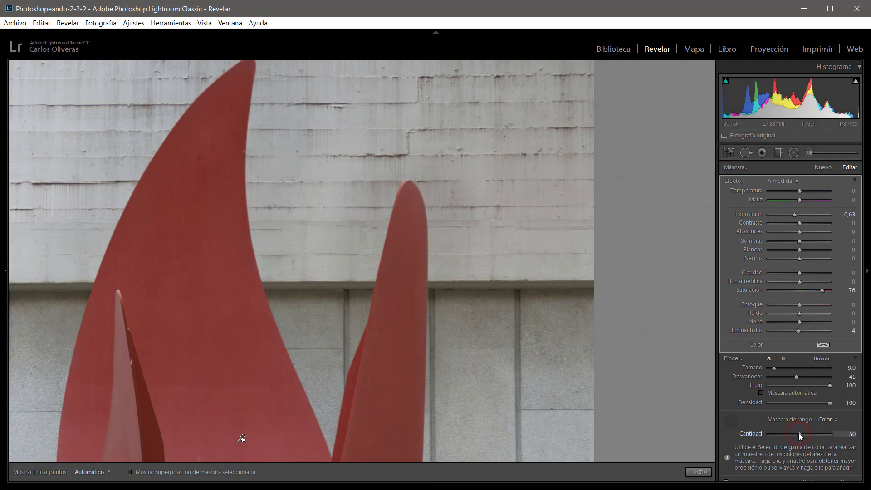
- Tighten the sculpture mask's colour-range Cantidad to about 19 while previewing the mask
drag(798, 434, 776, 426)
key(alt)
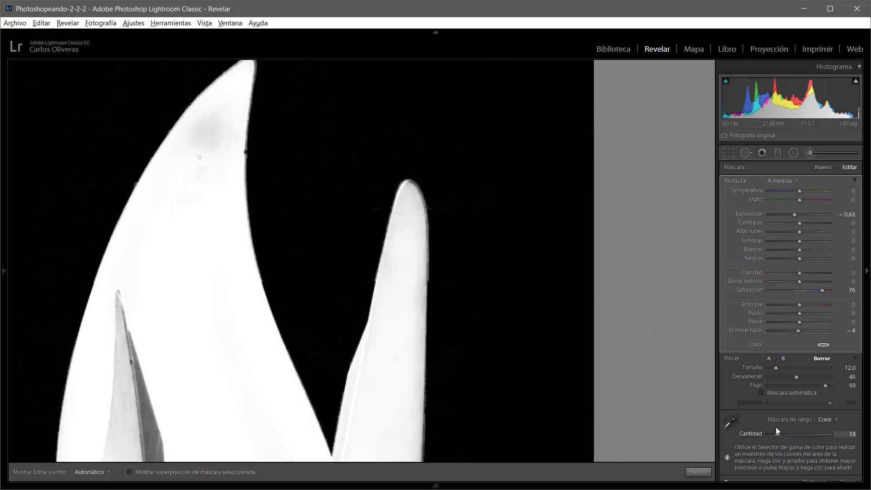
drag(776, 426, 775, 426)
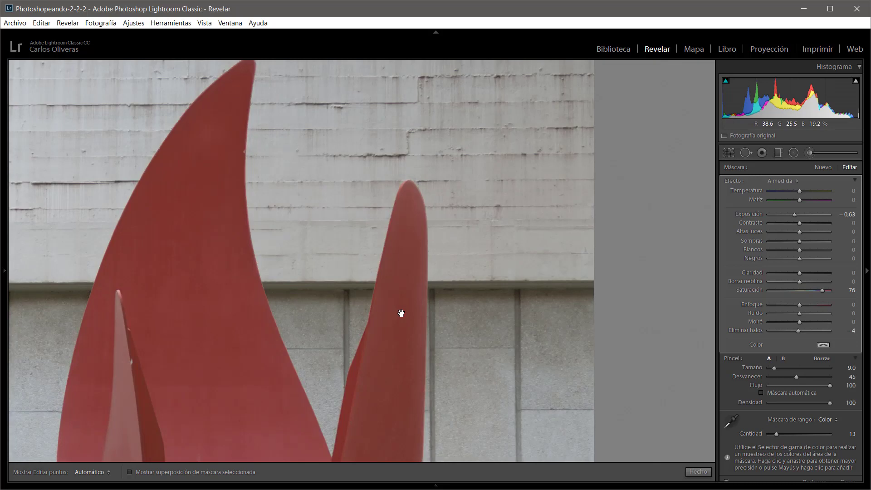
click(401, 313)
key(alt)
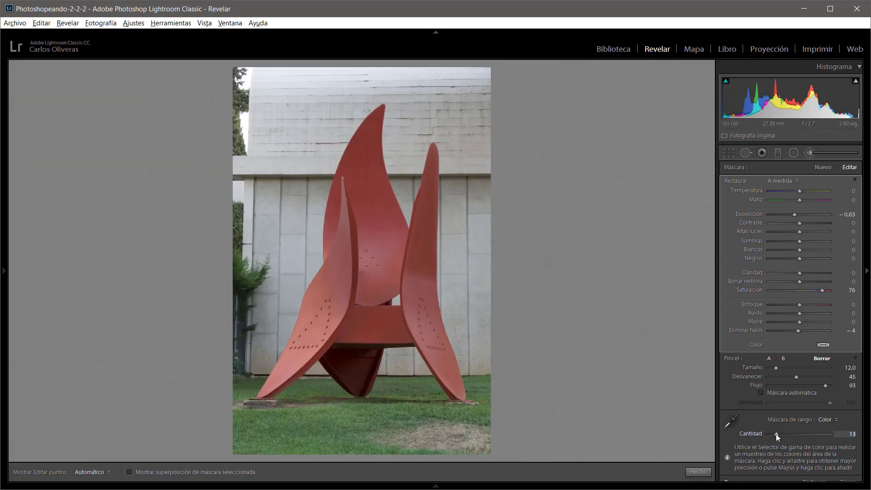
drag(776, 435, 780, 436)
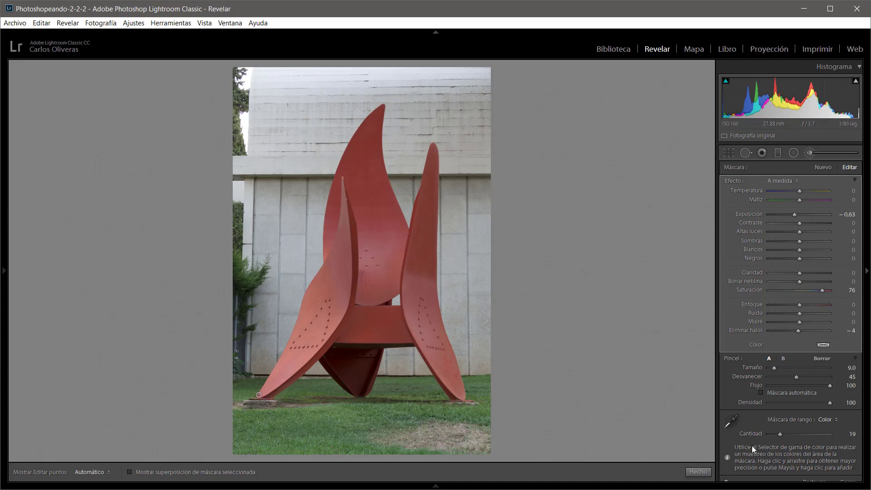
click(730, 422)
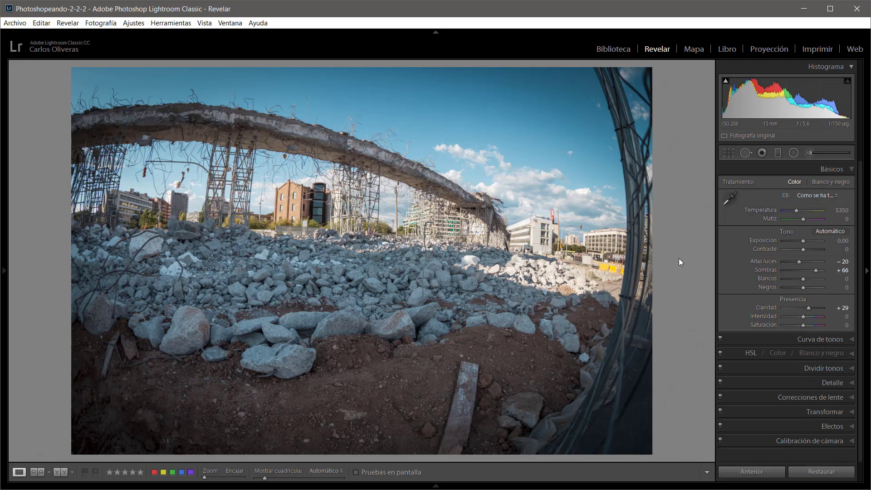
- Switch between Library and Develop, then start an adjustment brush on the rubble photo
click(617, 50)
click(654, 48)
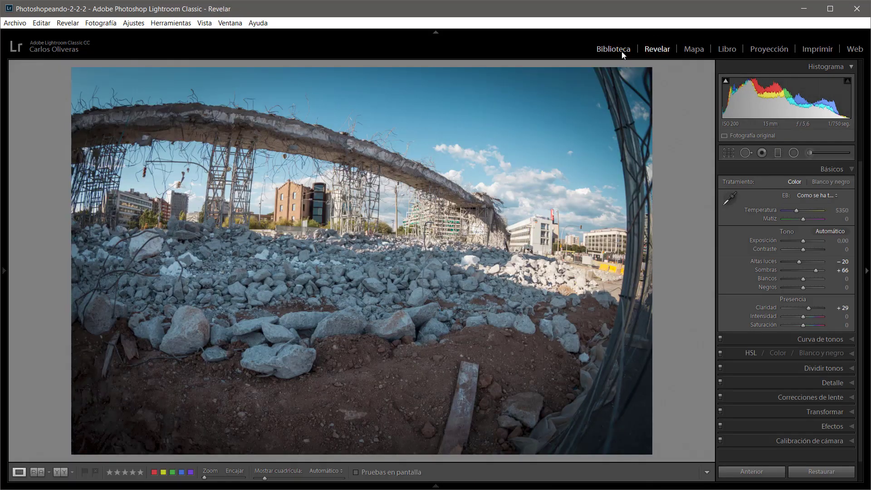
click(617, 50)
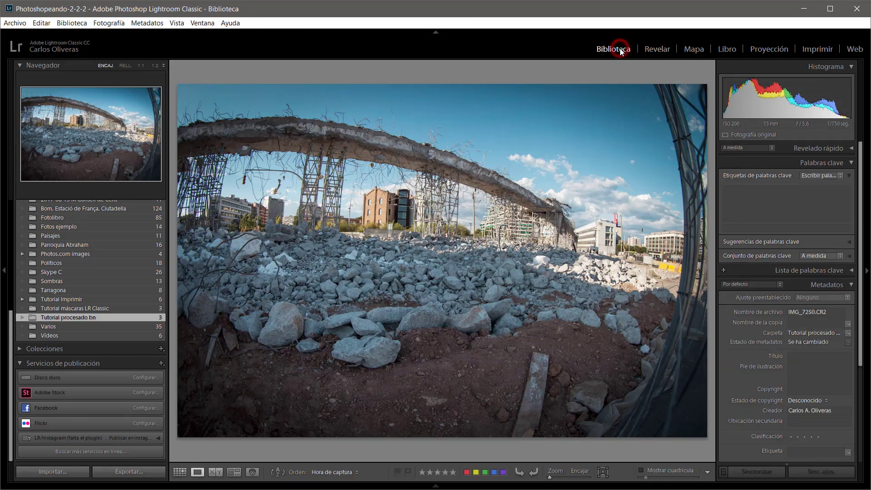
click(656, 51)
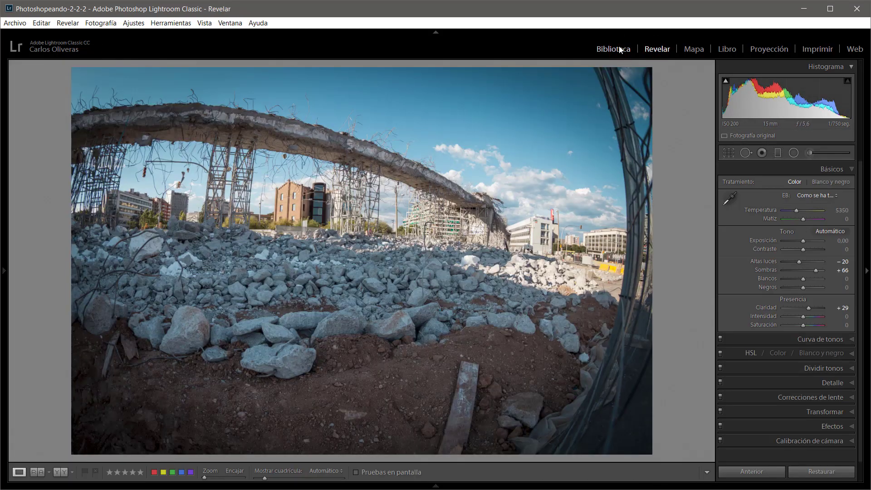
click(617, 50)
click(654, 50)
click(620, 51)
click(654, 50)
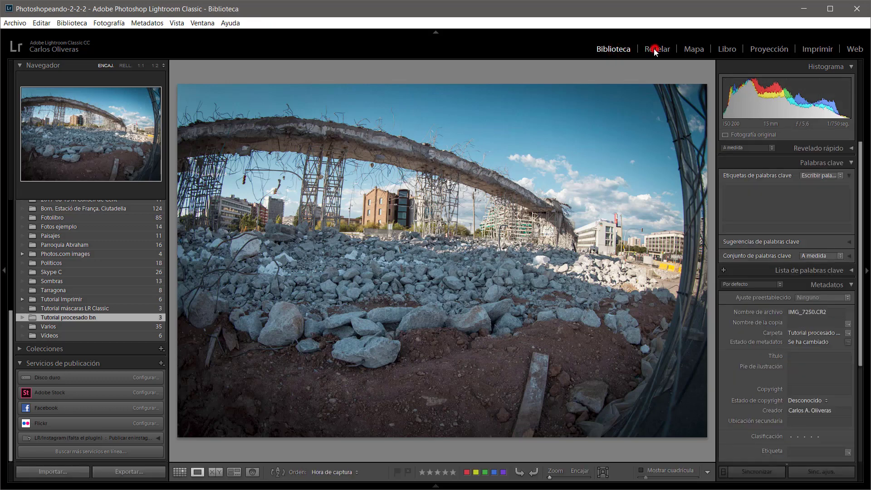
click(617, 50)
click(654, 50)
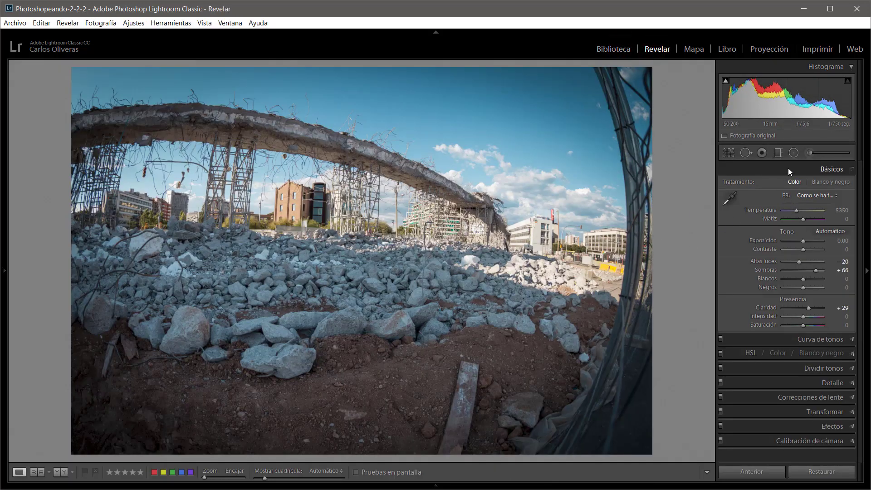
click(809, 153)
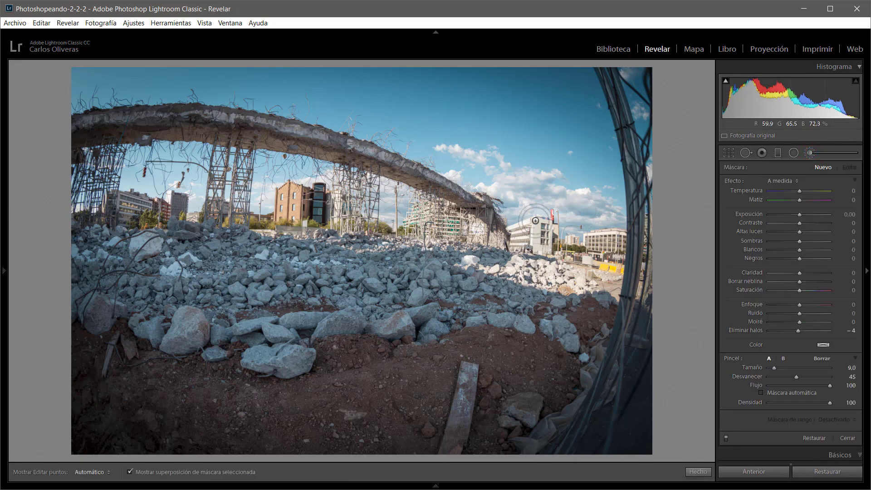
click(41, 22)
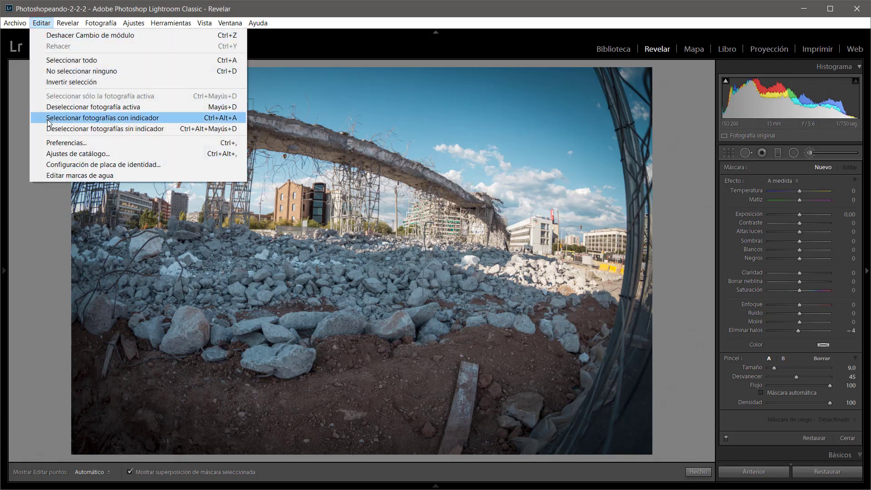
click(65, 142)
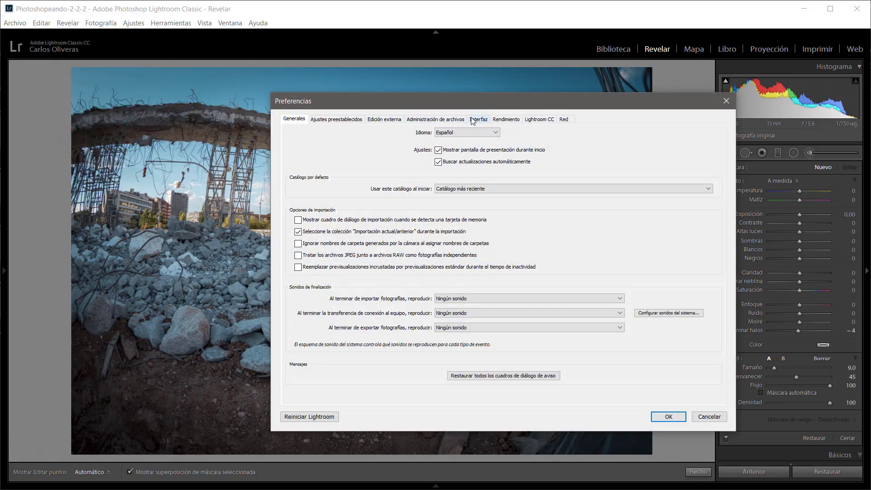
click(505, 119)
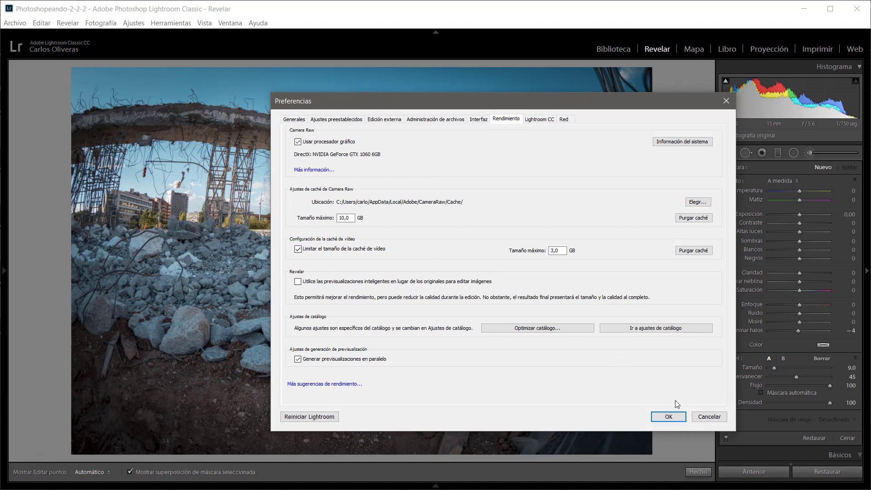
click(669, 417)
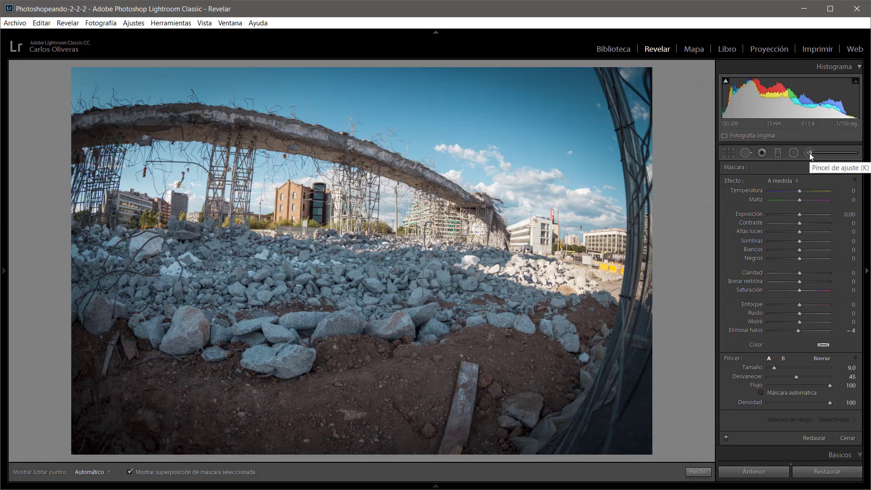
- Paint a test brush mask at exposure -1.59 over the rubble, then delete it
click(130, 472)
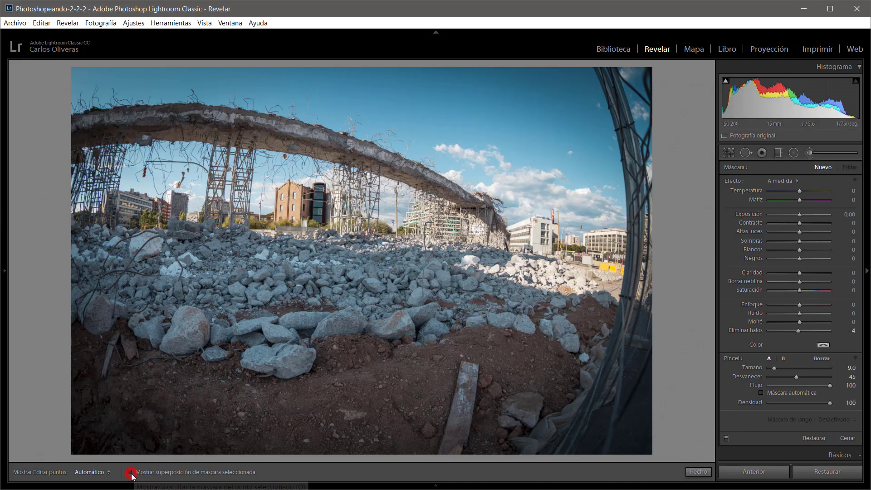
click(129, 472)
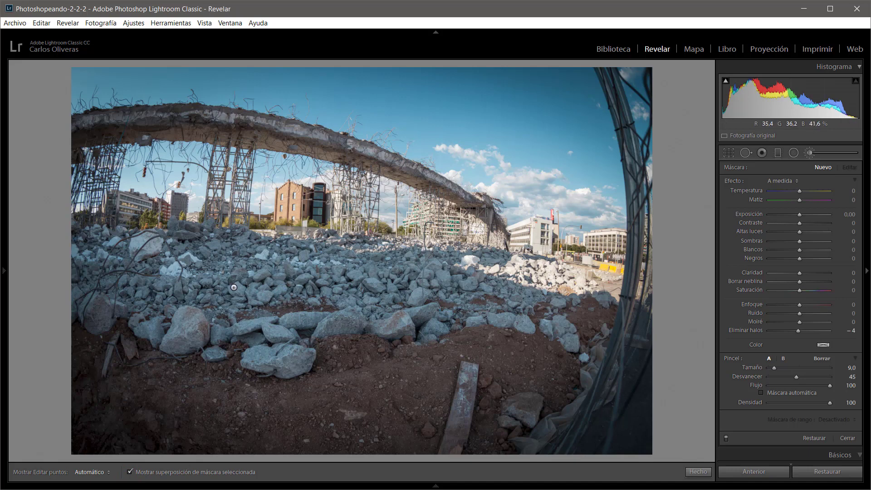
drag(298, 322, 275, 333)
drag(184, 313, 426, 114)
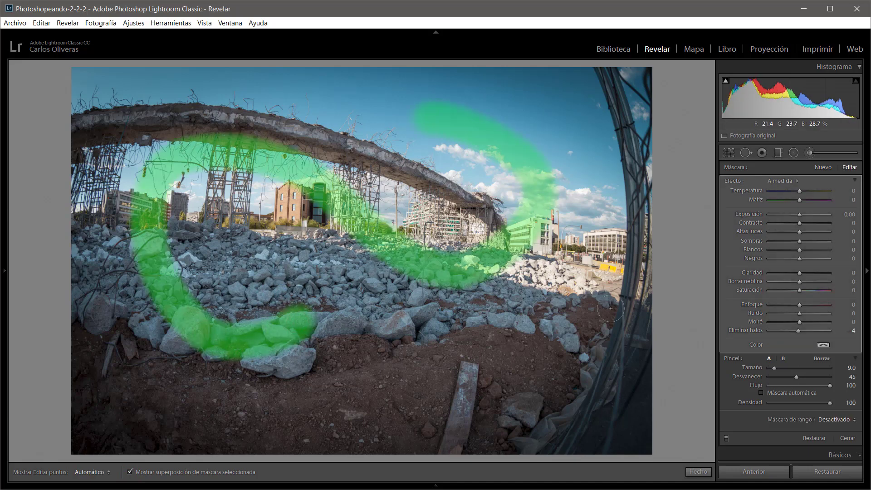
click(787, 216)
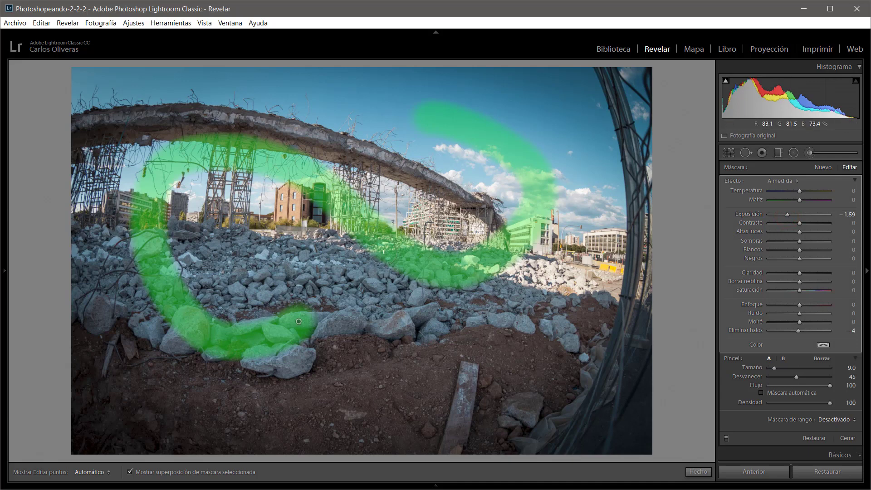
mouse_move(234, 280)
mouse_down()
mouse_move(289, 187)
mouse_move(136, 369)
mouse_up()
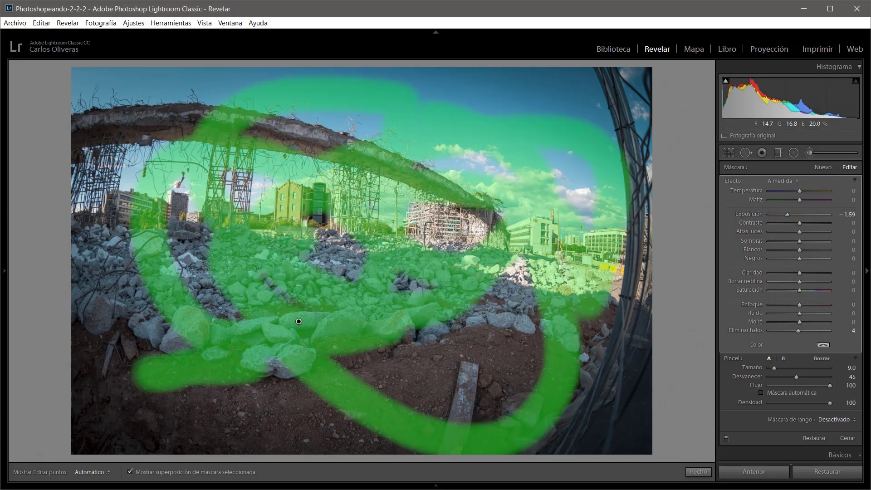
key(Delete)
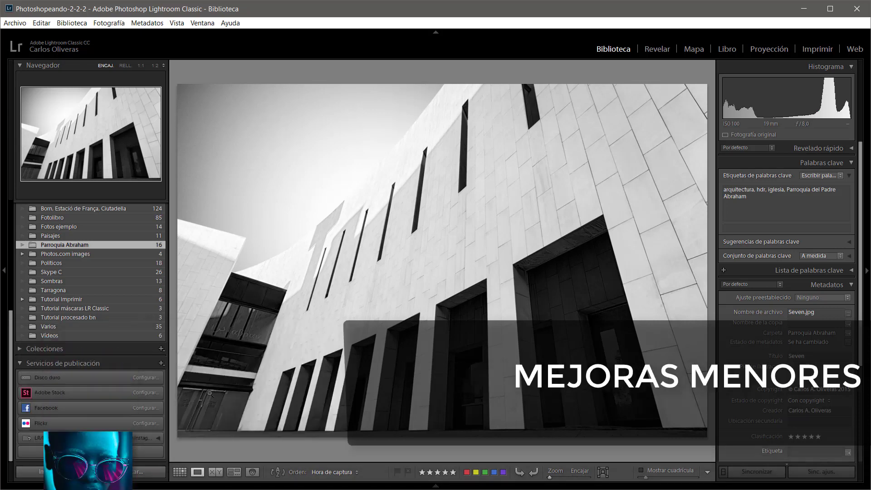
click(161, 349)
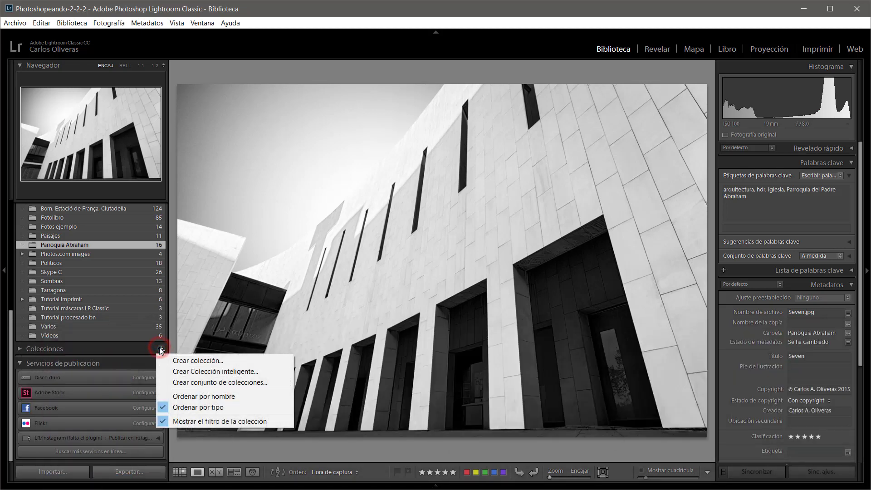
click(187, 372)
click(343, 216)
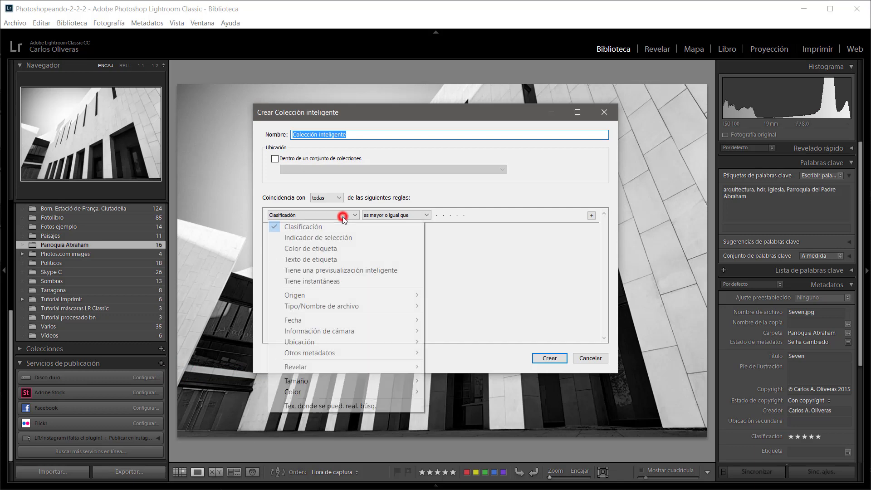
mouse_move(344, 352)
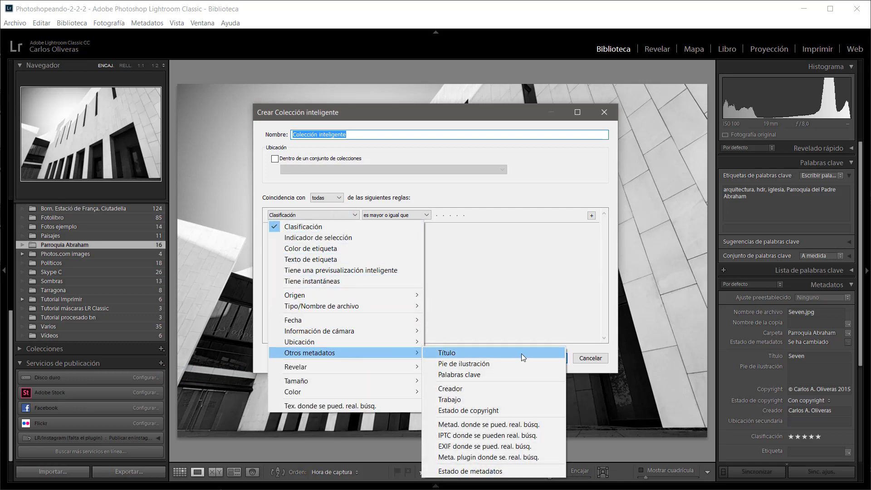
click(522, 354)
click(393, 215)
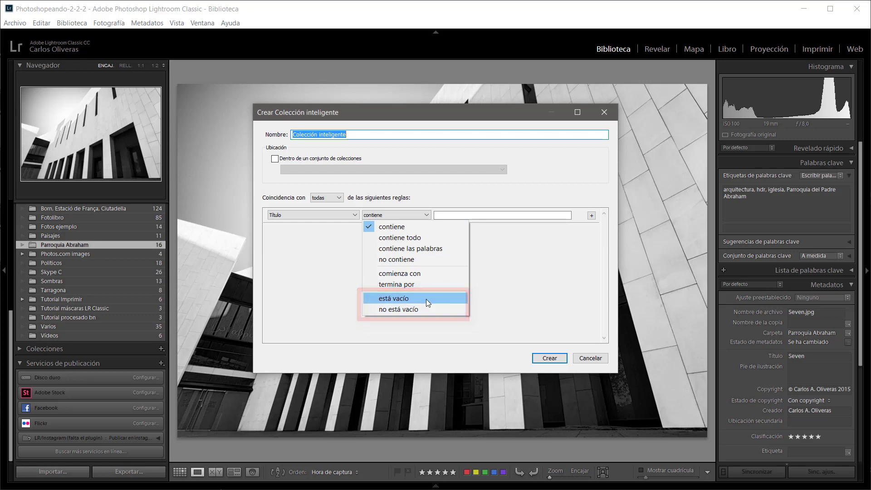
click(292, 217)
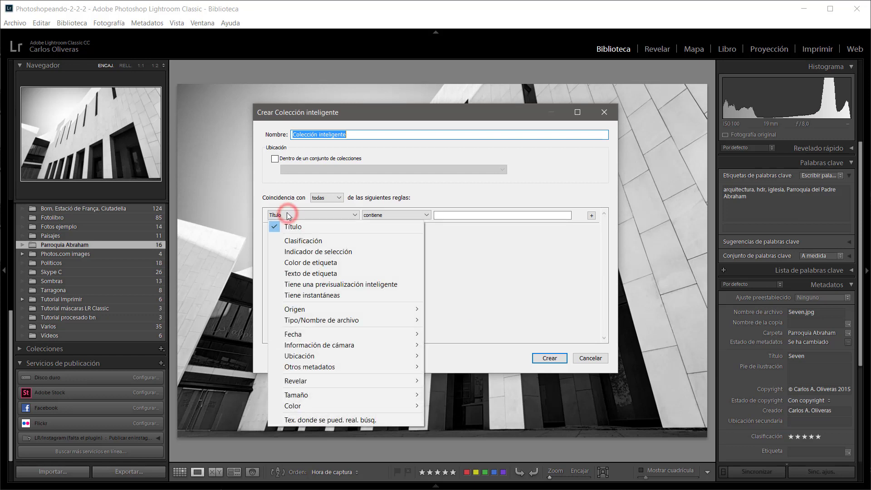
click(404, 380)
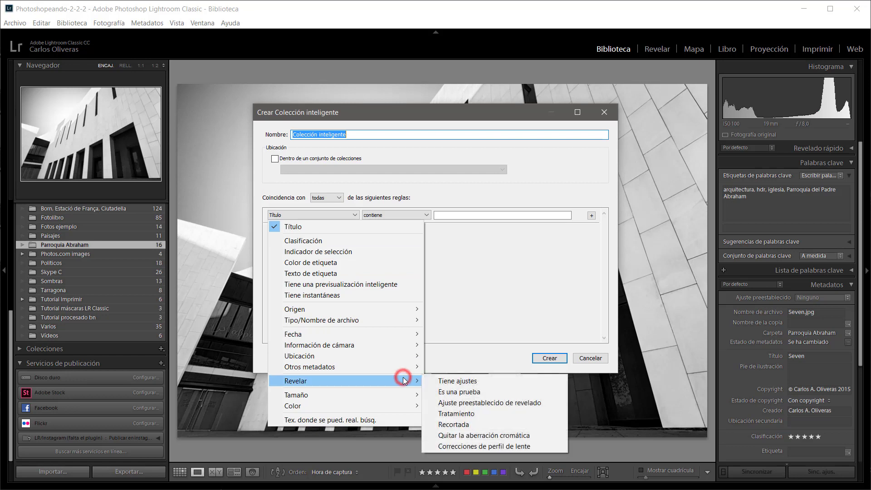
click(547, 439)
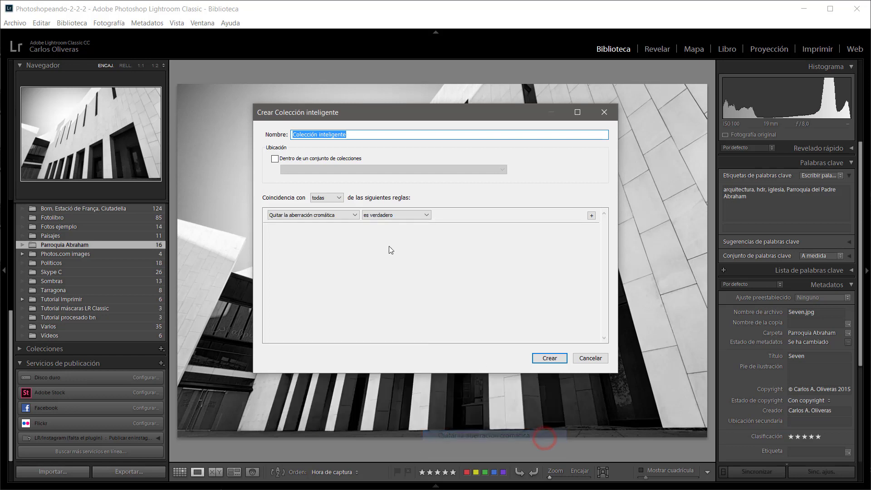
click(399, 214)
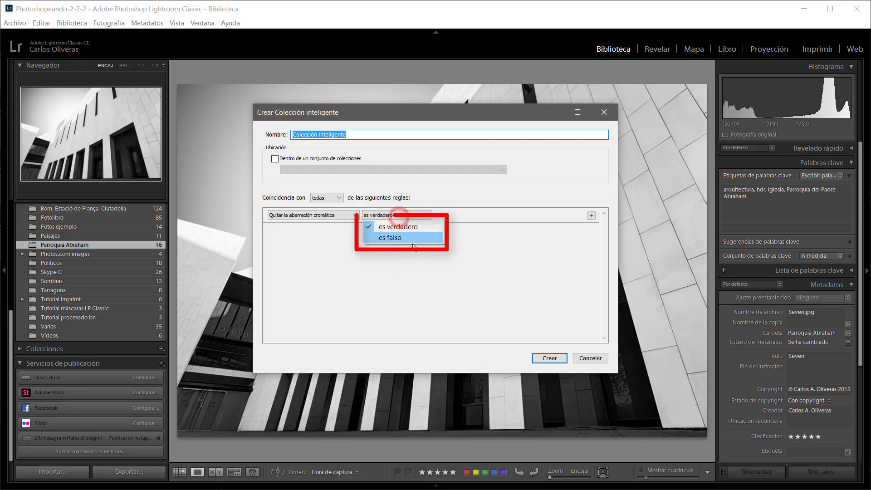
click(335, 215)
mouse_move(344, 380)
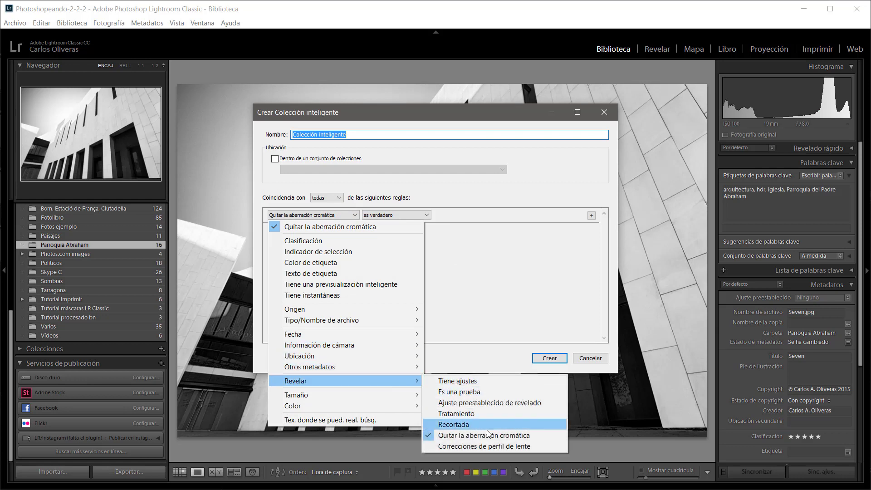
click(499, 449)
click(390, 217)
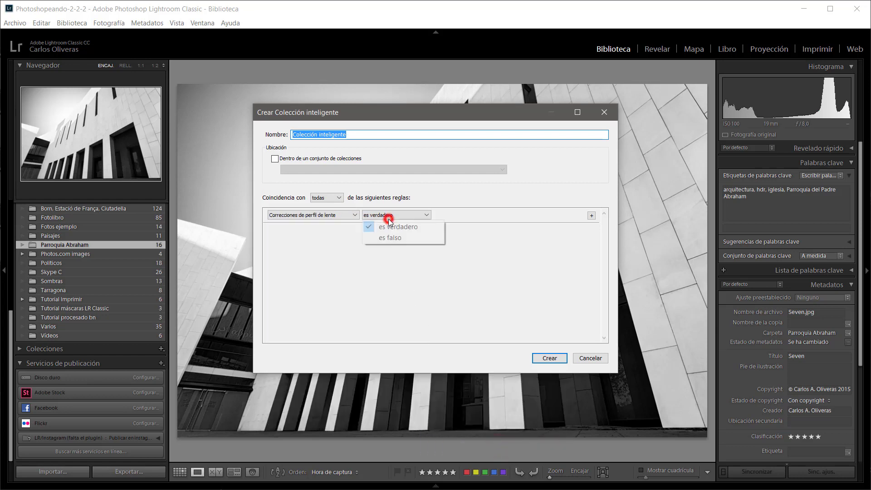
click(396, 239)
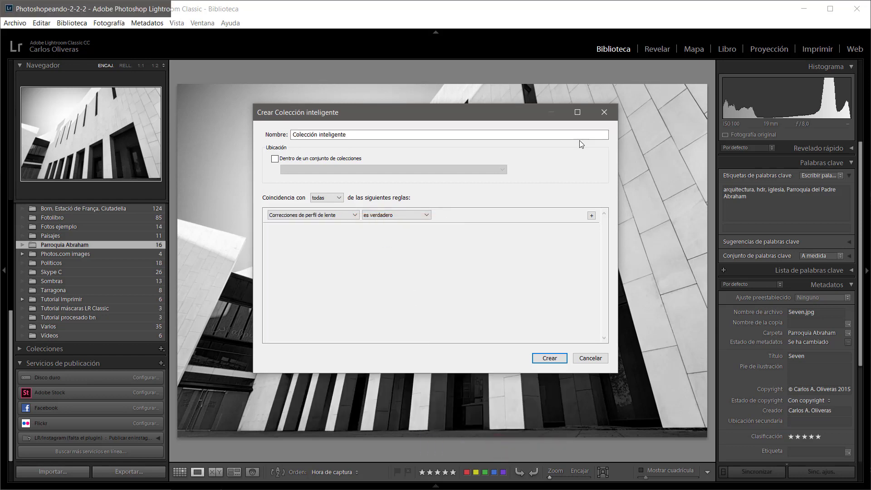
click(605, 112)
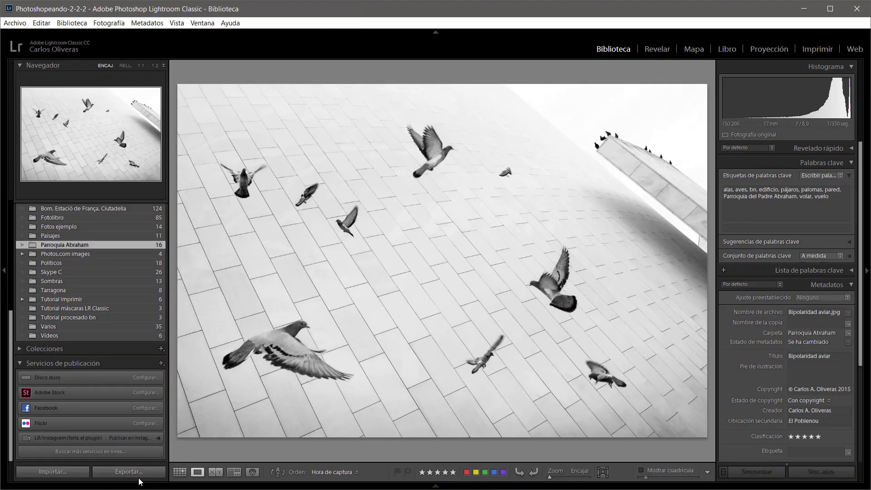
click(129, 472)
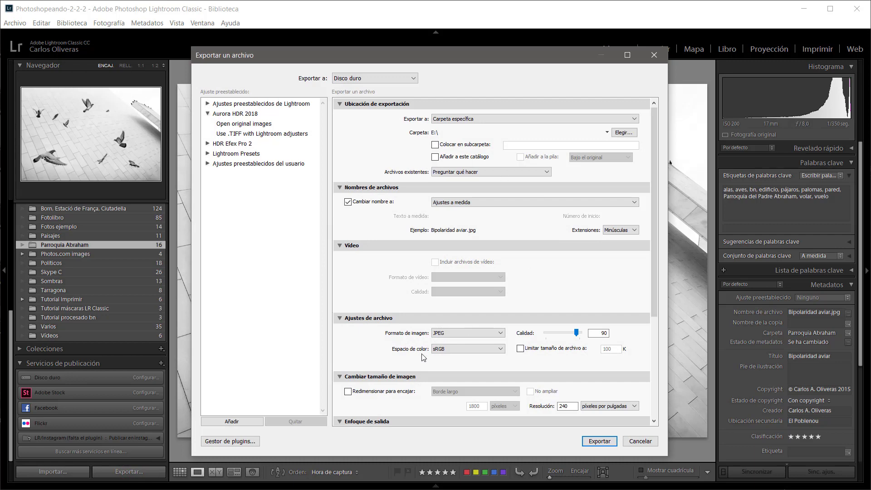
scroll(440, 380, down, 5)
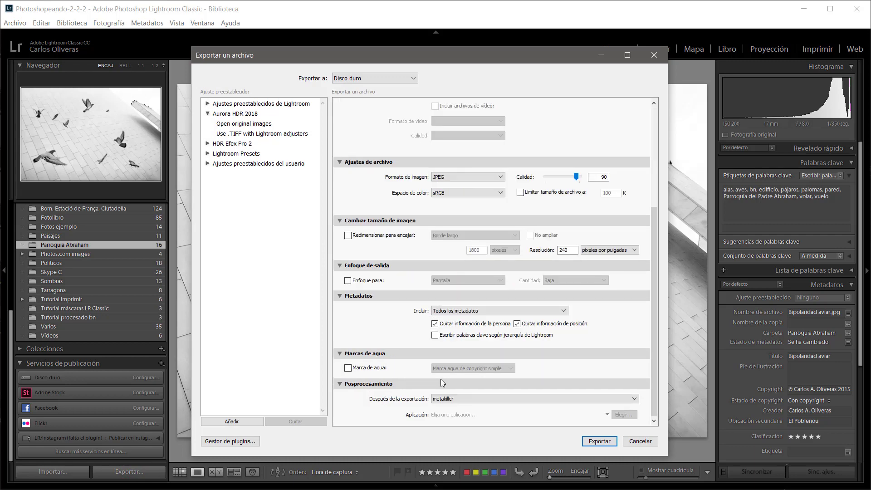
click(469, 310)
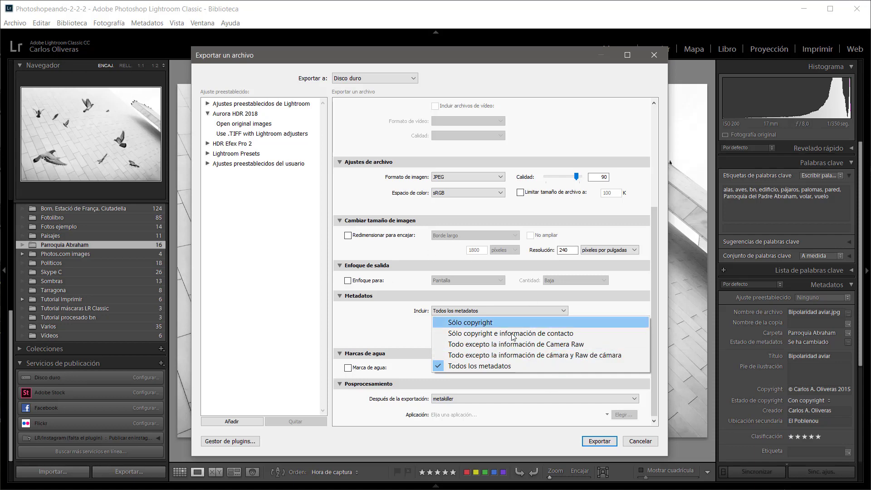
click(642, 442)
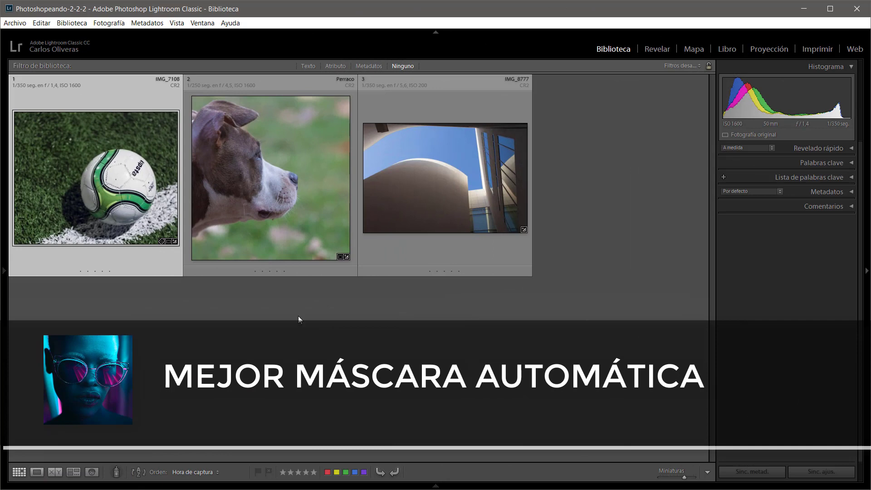
- Open the IMG_7108 soccer ball photo full size in the loupe view
double_click(130, 197)
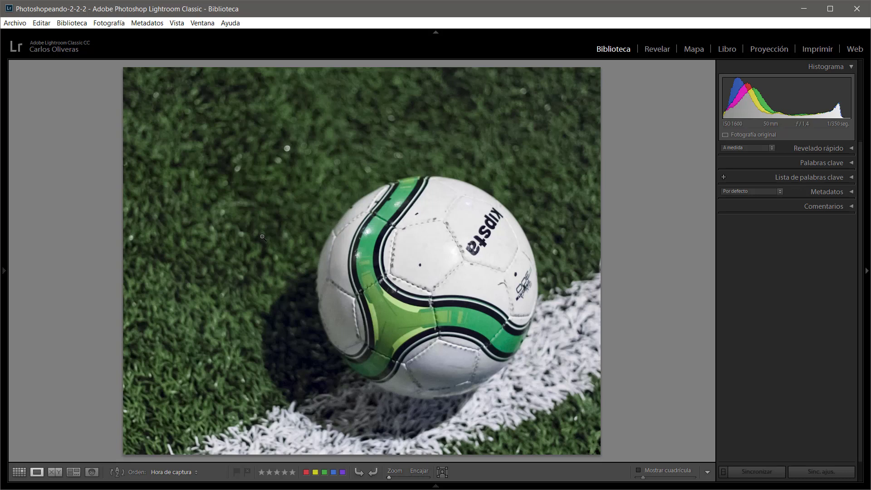
- In Develop, paint an auto-masked -4.00 exposure brush stroke over the grass around the ball
click(656, 50)
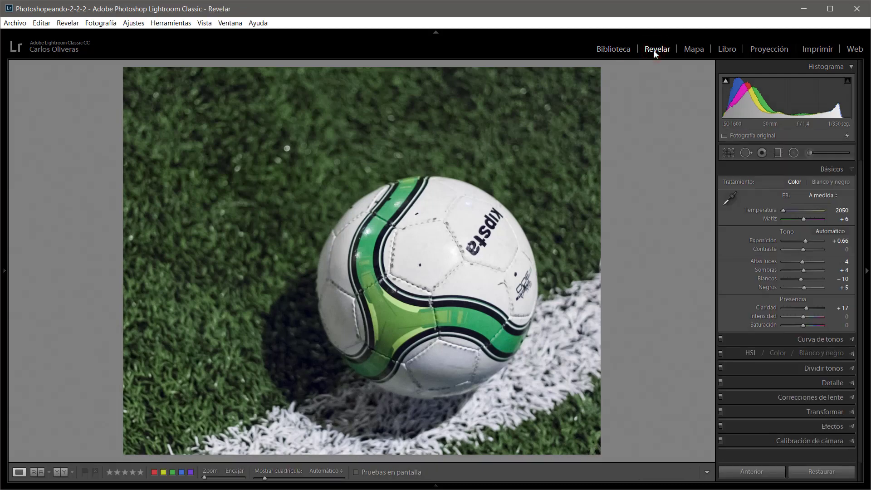
click(808, 153)
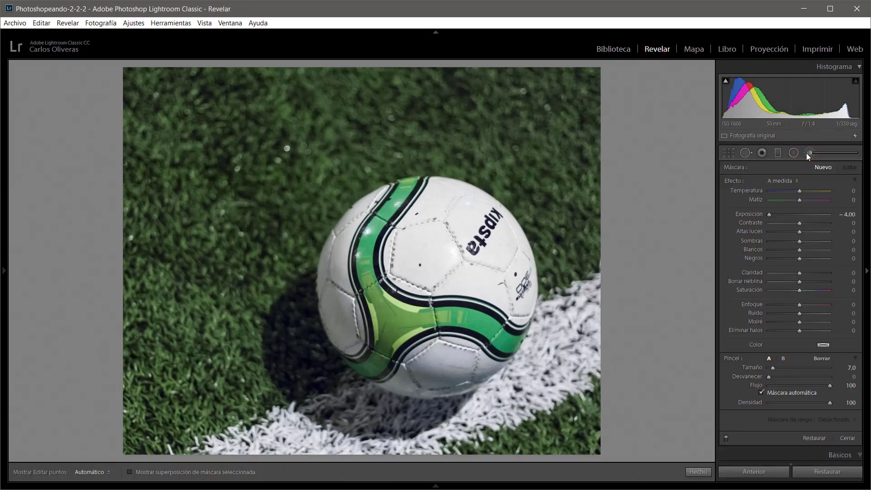
click(762, 392)
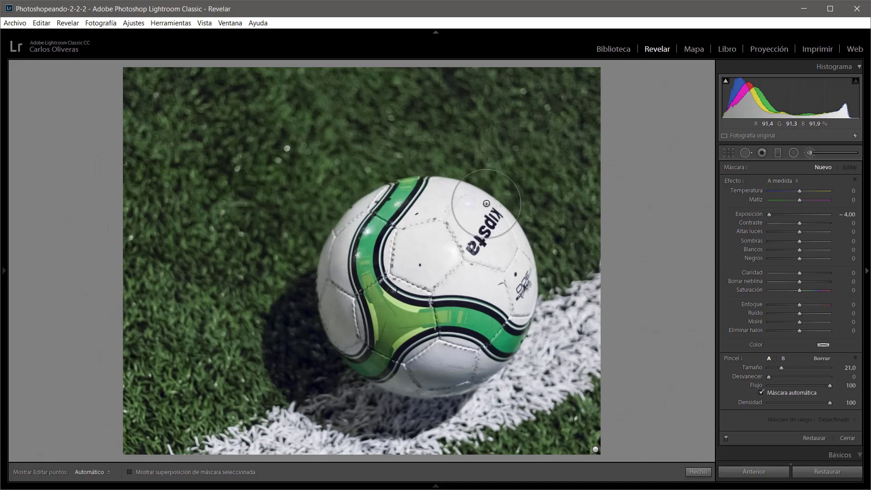
scroll(552, 264, up, 3)
scroll(552, 263, up, 6)
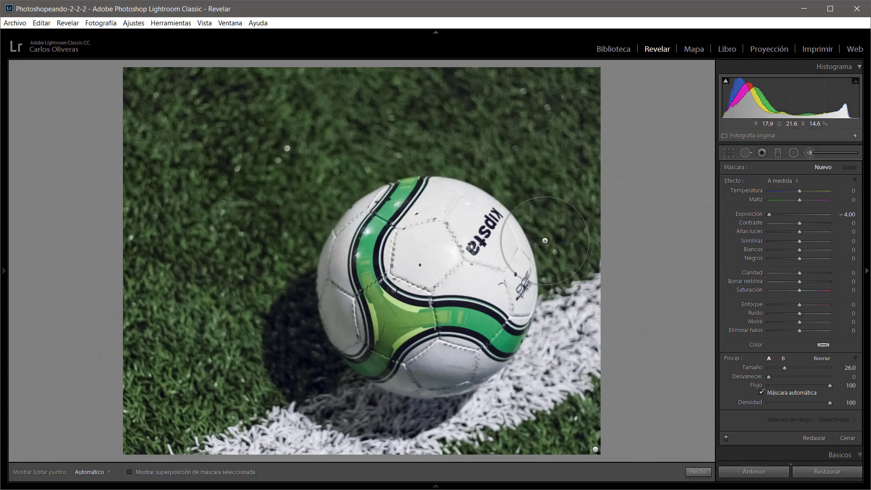
click(553, 257)
mouse_move(553, 257)
mouse_down()
mouse_move(370, 144)
mouse_move(291, 295)
mouse_up()
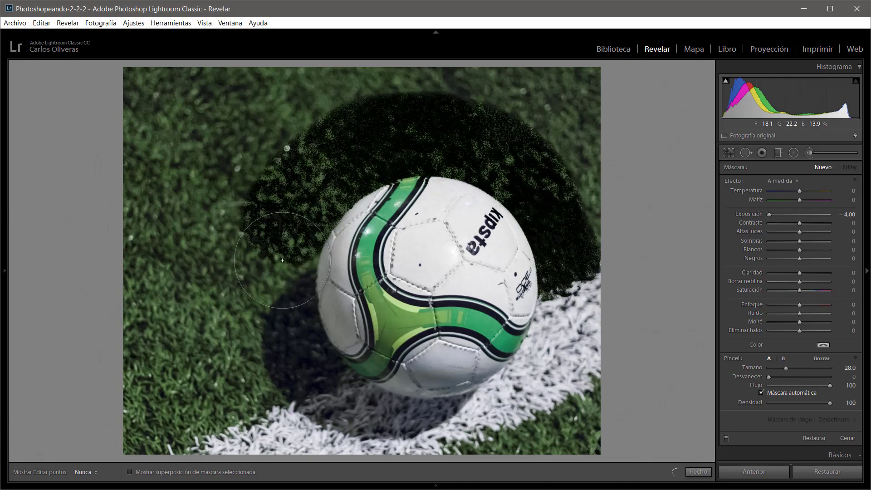
- Zoom to 1:1 to inspect the mask edge along the ball, then return to the full view
key(z)
drag(517, 239, 129, 264)
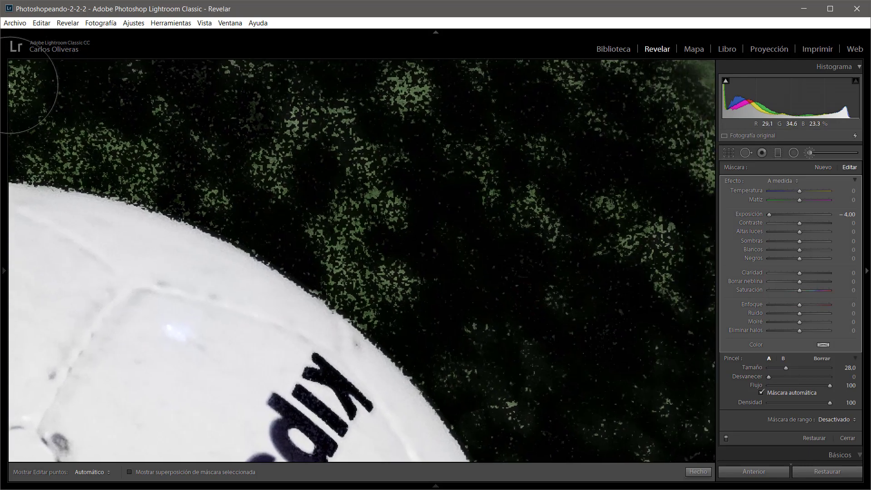
click(161, 65)
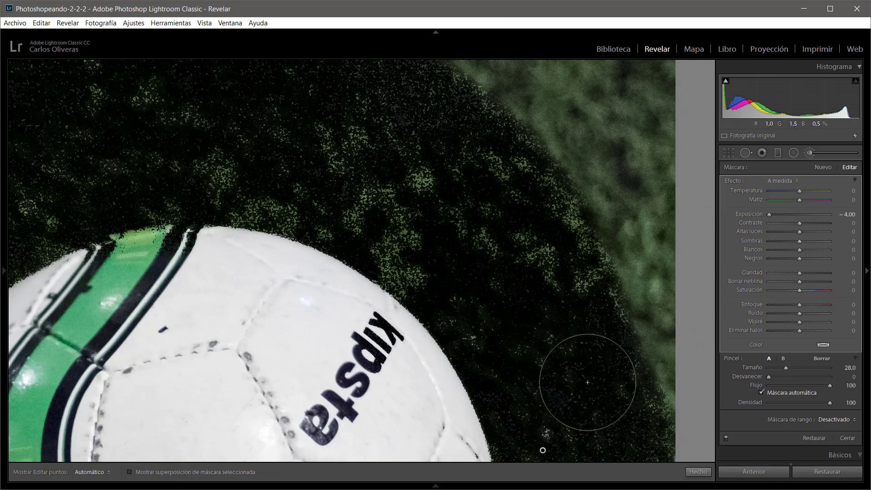
mouse_move(492, 261)
mouse_down()
mouse_move(511, 314)
mouse_move(344, 367)
mouse_move(243, 383)
mouse_up()
key(z)
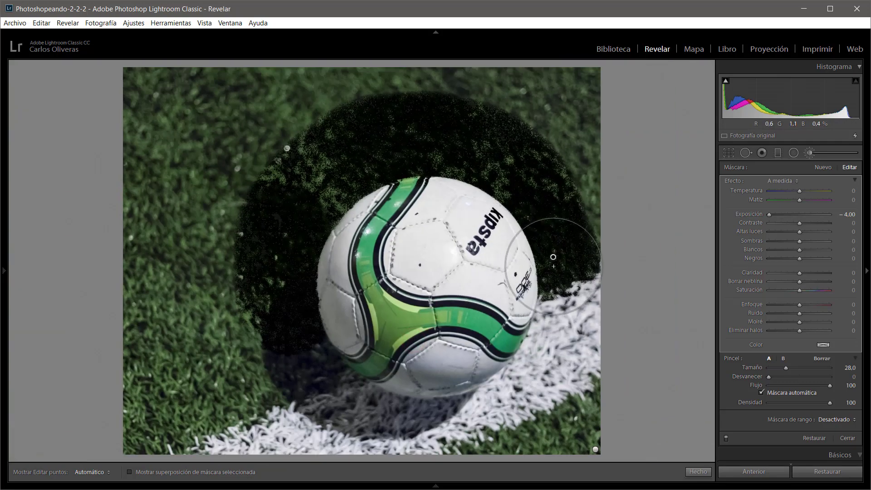
- Update the ball photo to process Version 4, comparing with the old version via undo and redo
click(133, 23)
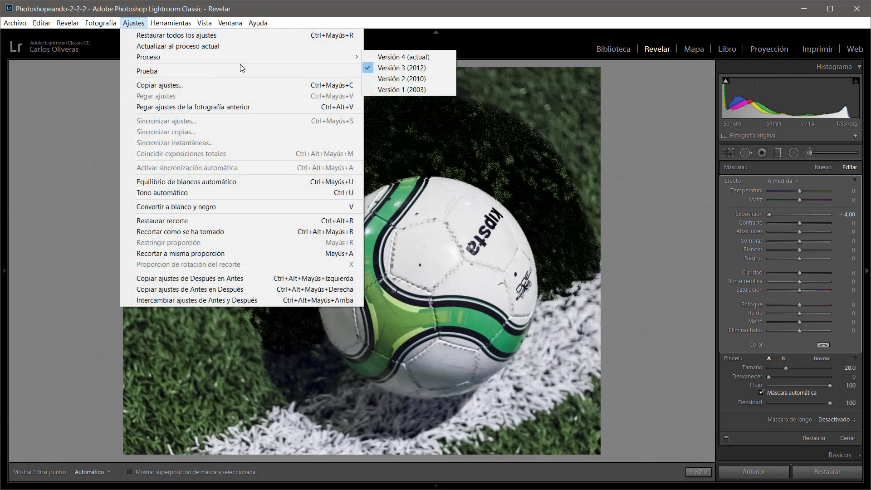
mouse_move(177, 57)
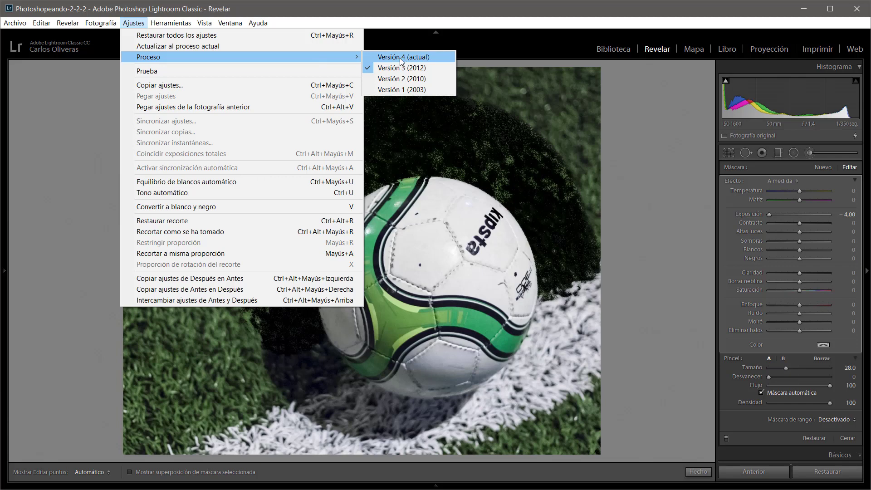
click(413, 58)
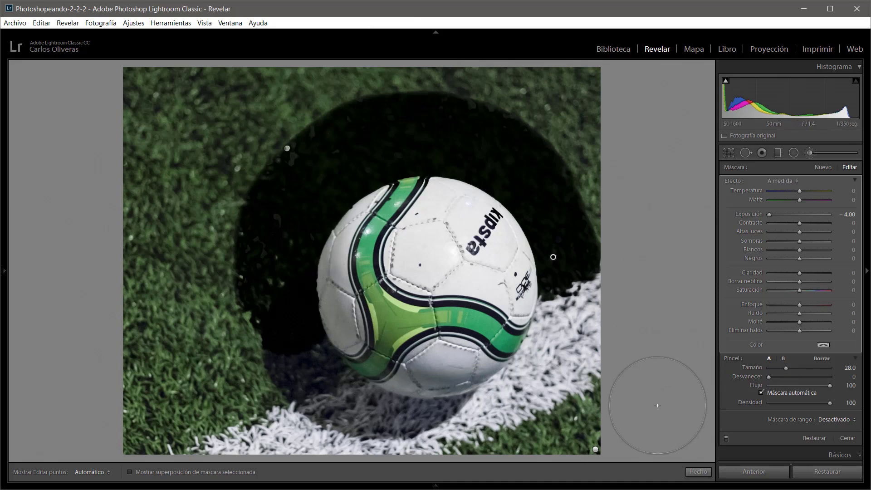
key(ctrl+z)
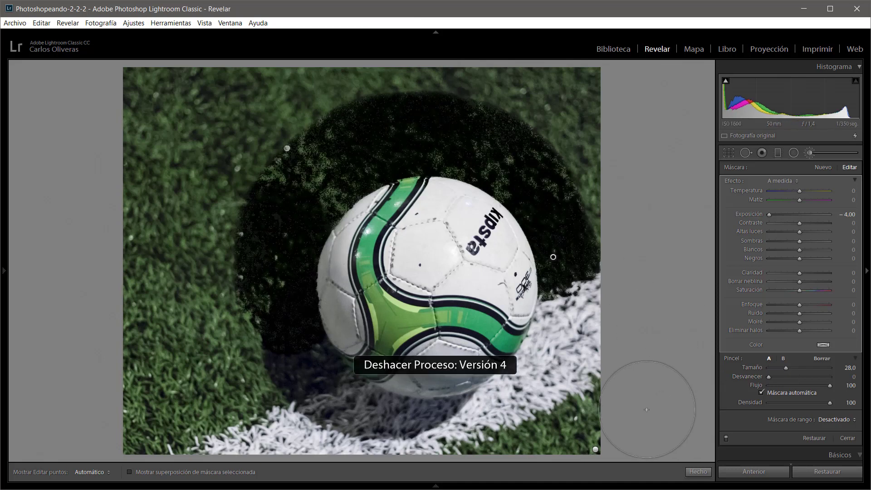
key(ctrl+y)
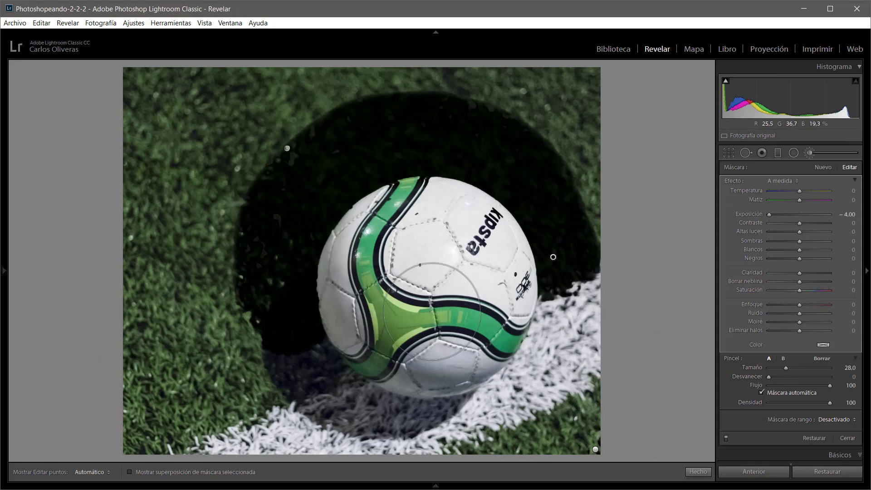
- Open the dog photo and brush-darken the background in front of its face, checking the muzzle edge
key(g)
double_click(279, 192)
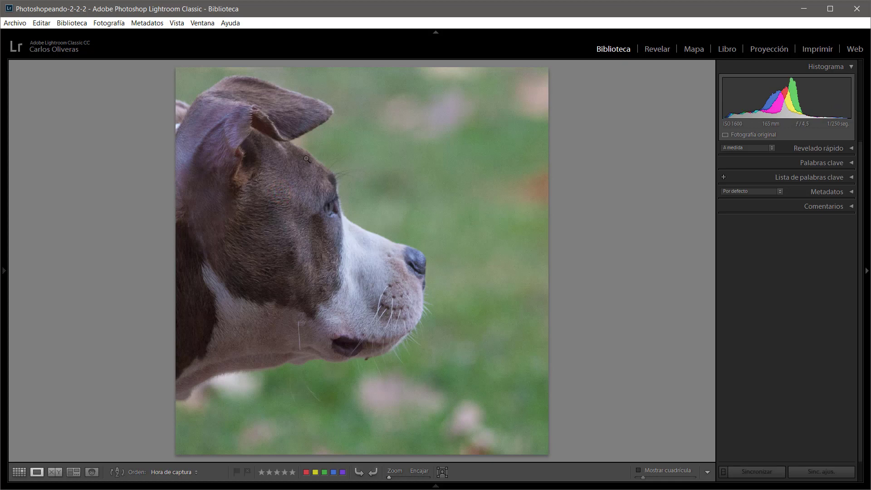
key(d)
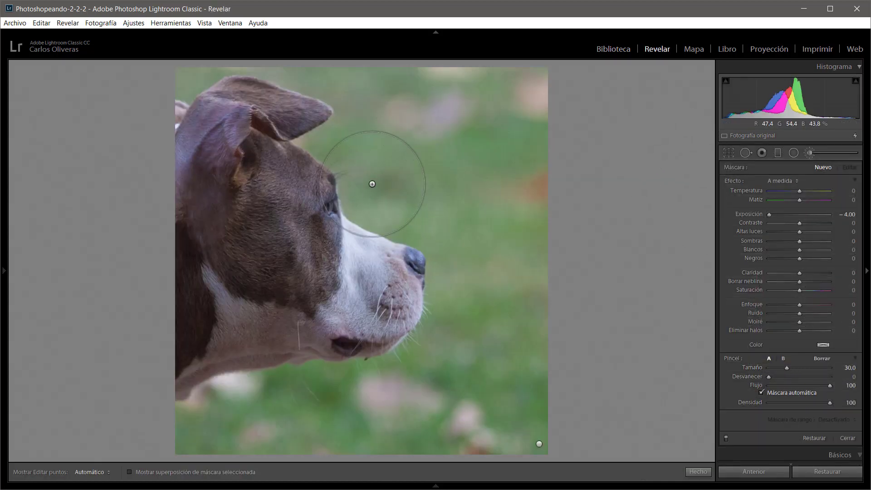
key(h)
mouse_move(363, 196)
mouse_down()
mouse_move(437, 249)
mouse_move(399, 376)
mouse_up()
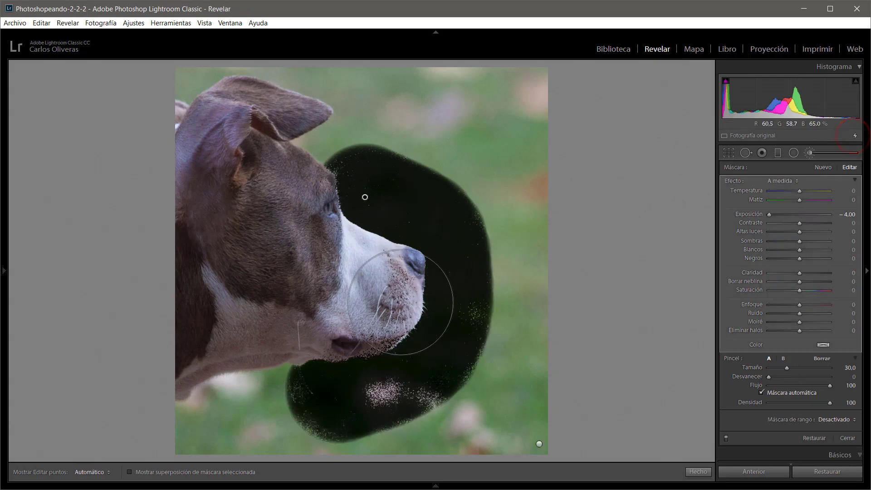
key(z)
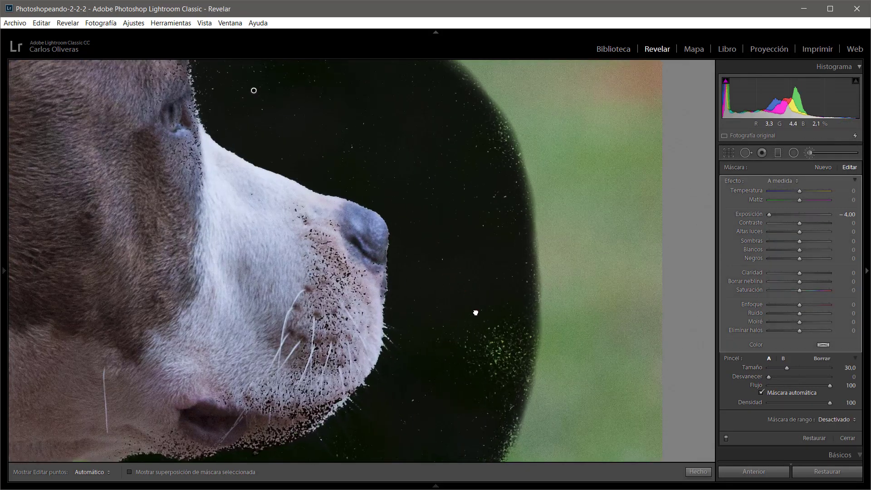
drag(474, 311, 482, 288)
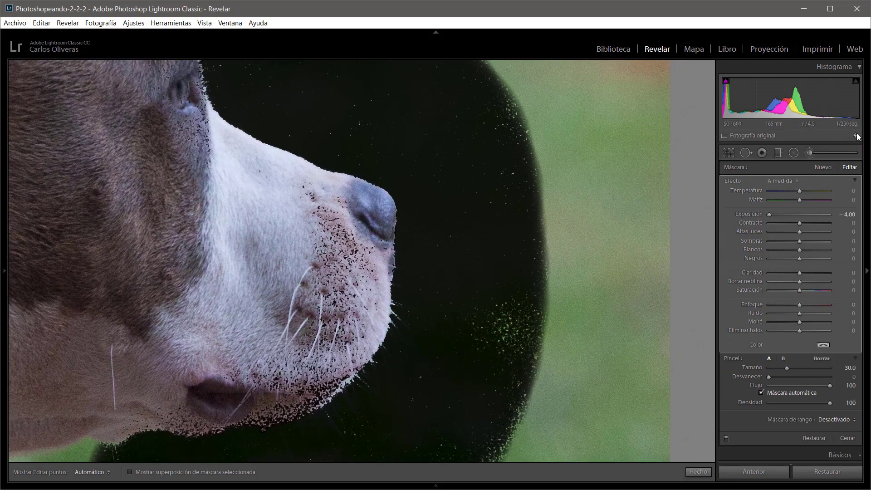
- Update the dog photo to the current process and paint over the lower light spot
click(856, 136)
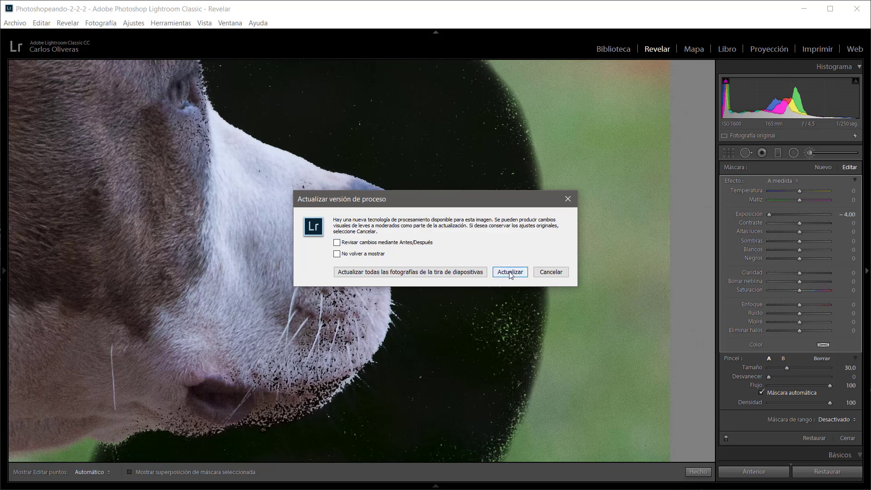
click(510, 272)
key(z)
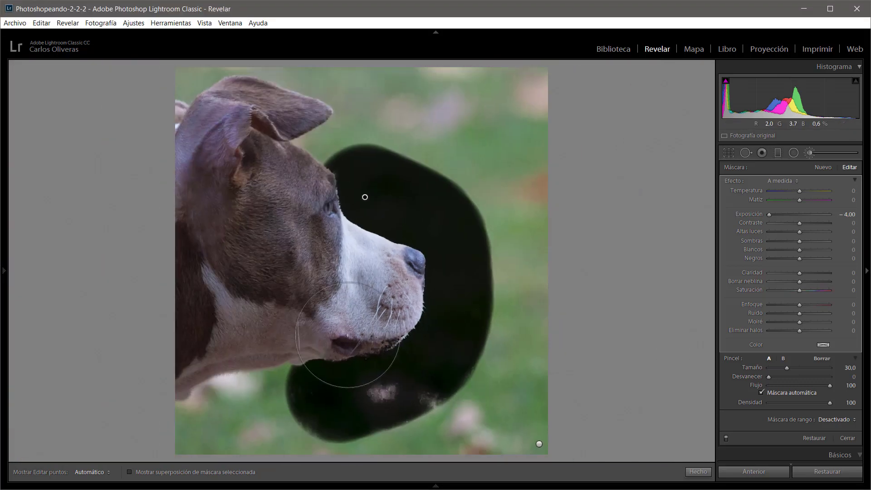
key(h)
mouse_move(378, 408)
mouse_down()
mouse_move(421, 413)
mouse_move(379, 399)
mouse_up()
key(h)
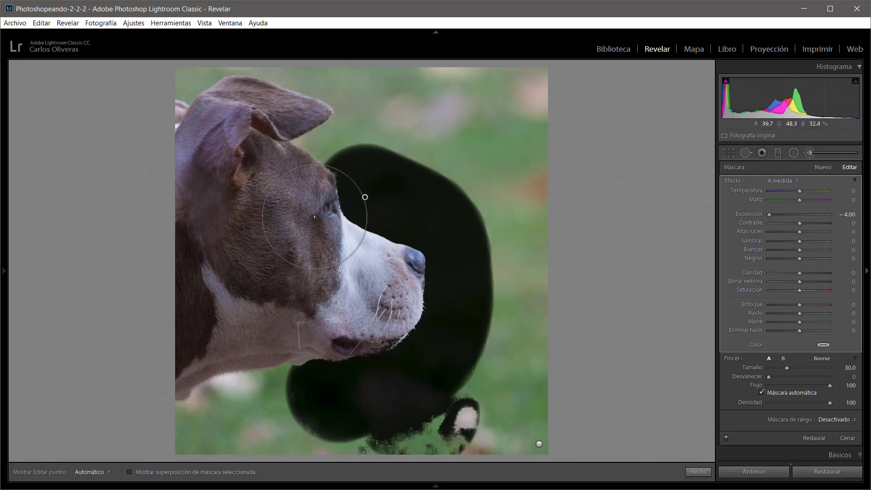
- Compare process Version 3 against Version 4 on the dog photo, then return to the grid
click(133, 23)
click(150, 59)
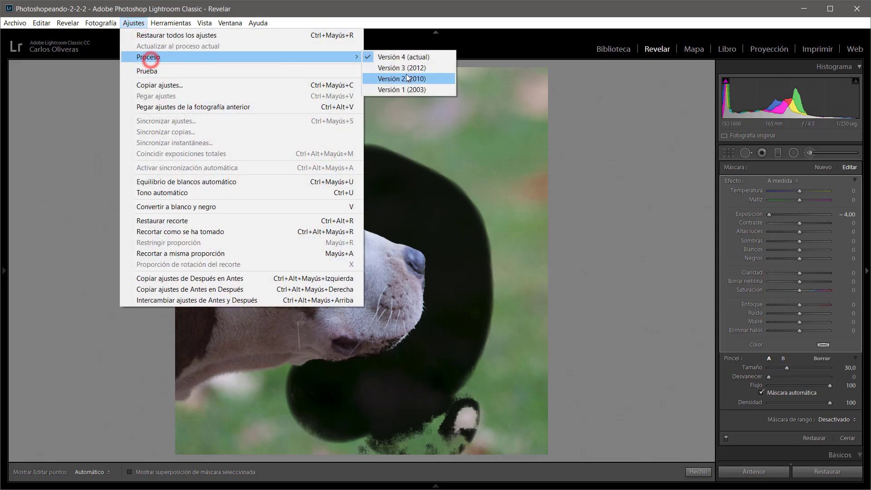
click(408, 68)
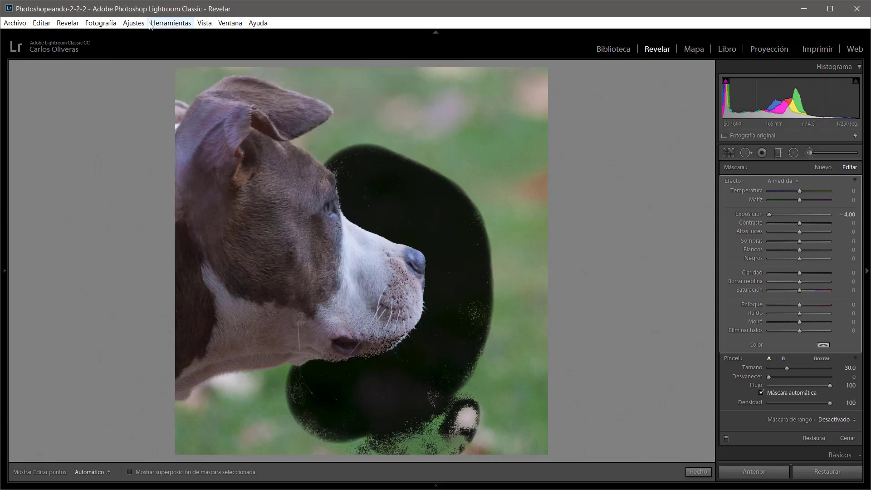
click(133, 23)
mouse_move(148, 57)
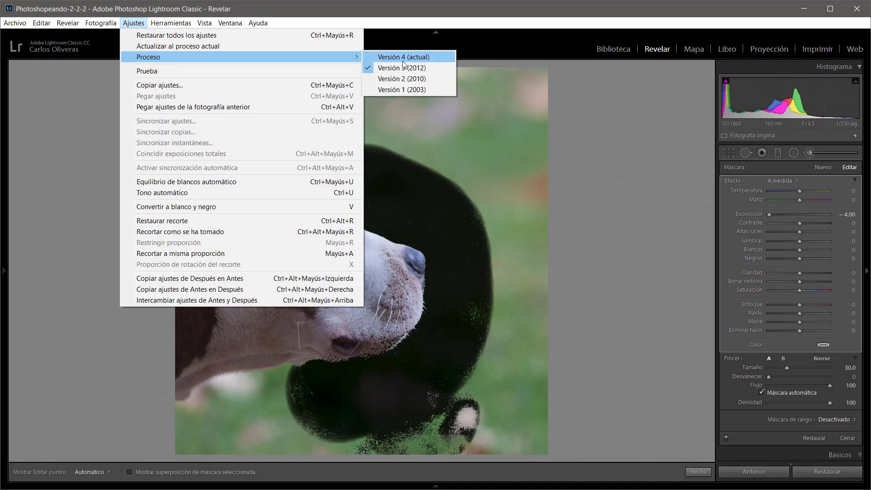
click(402, 58)
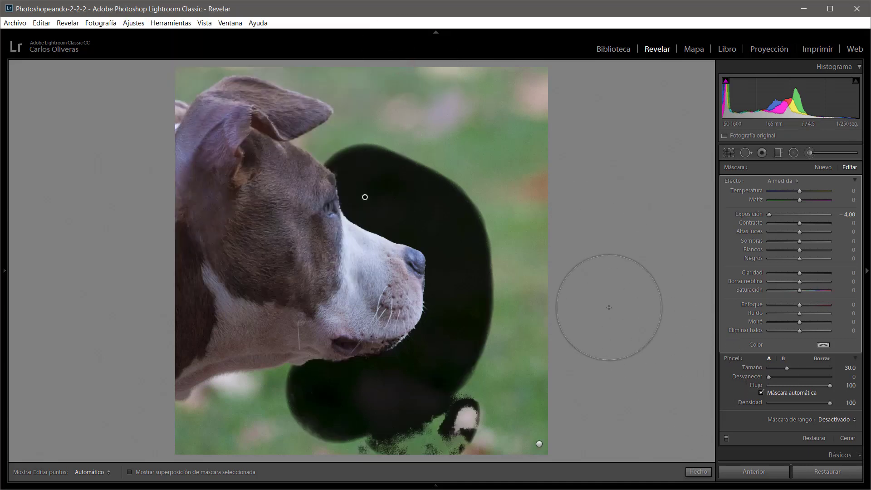
key(g)
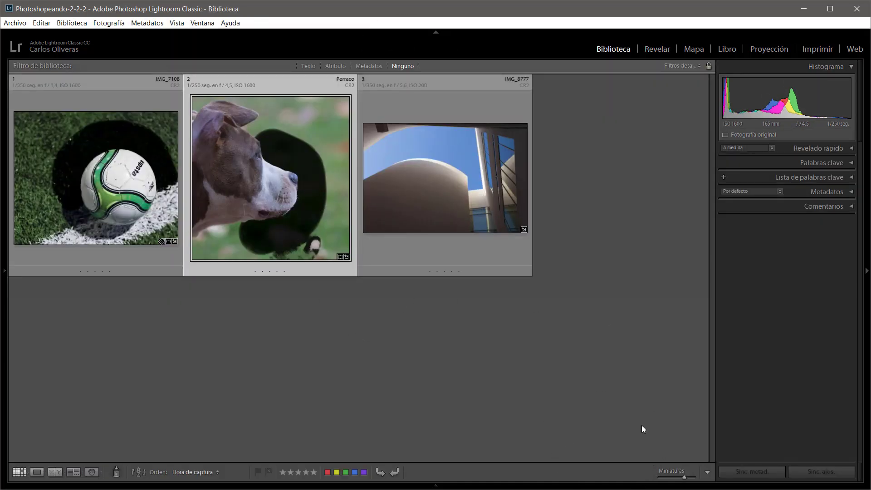
- Open IMG_8777 and paint an auto-masked brush stroke over the sky beside the white wall
double_click(445, 180)
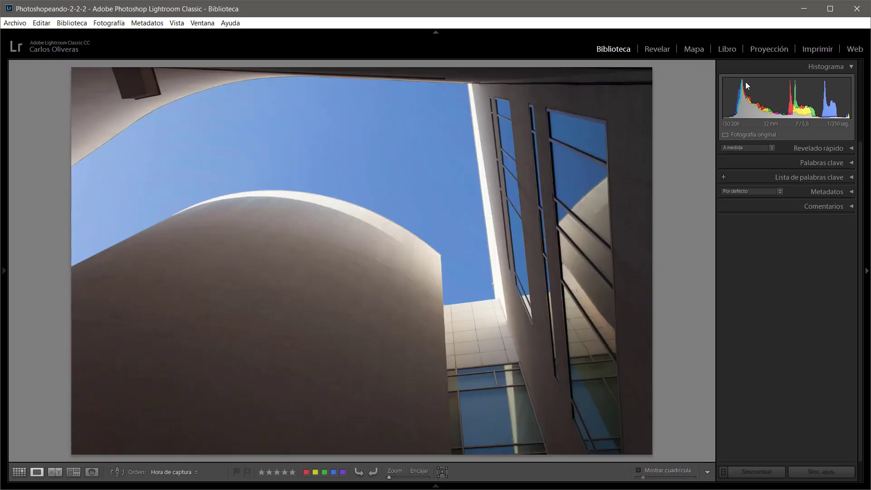
key(k)
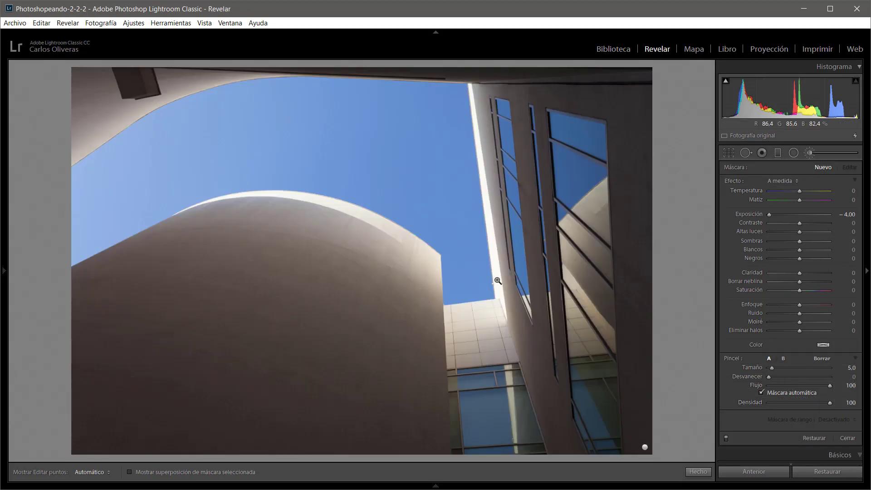
click(498, 281)
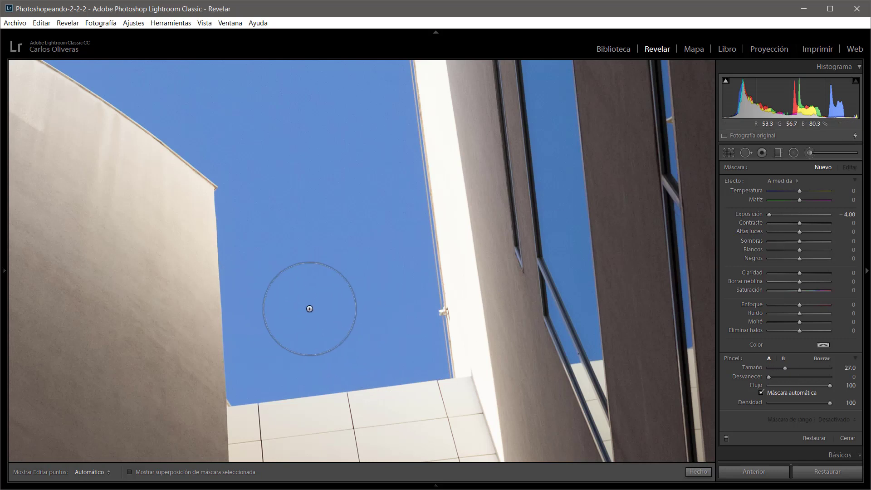
mouse_move(263, 348)
mouse_down()
mouse_move(241, 376)
mouse_move(235, 201)
mouse_move(272, 359)
mouse_move(353, 362)
mouse_move(395, 352)
mouse_move(424, 331)
mouse_move(378, 101)
mouse_move(345, 315)
mouse_move(282, 127)
mouse_up()
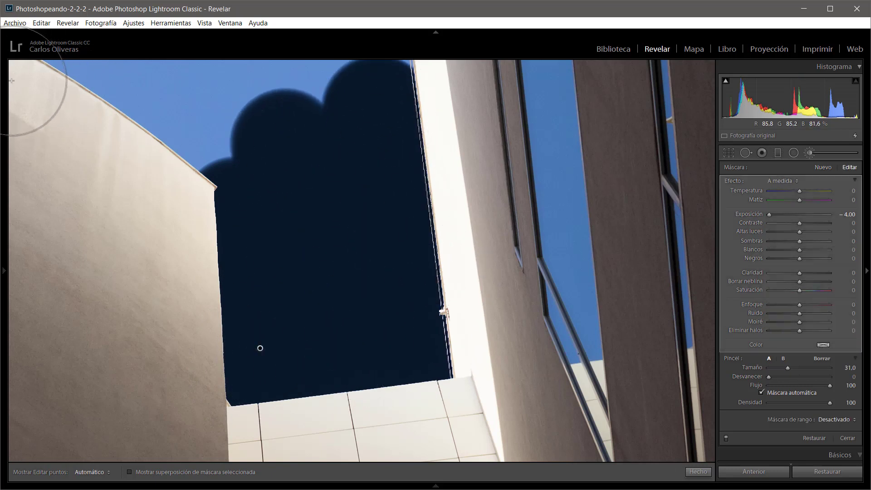
- Inspect the wall's mask edge at 2:1, briefly raising exposure then restoring -4.00
click(175, 65)
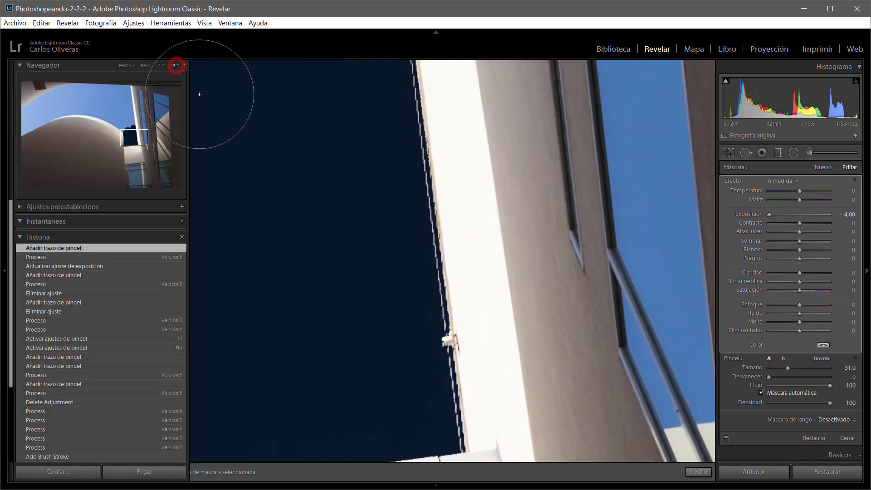
drag(401, 327, 411, 292)
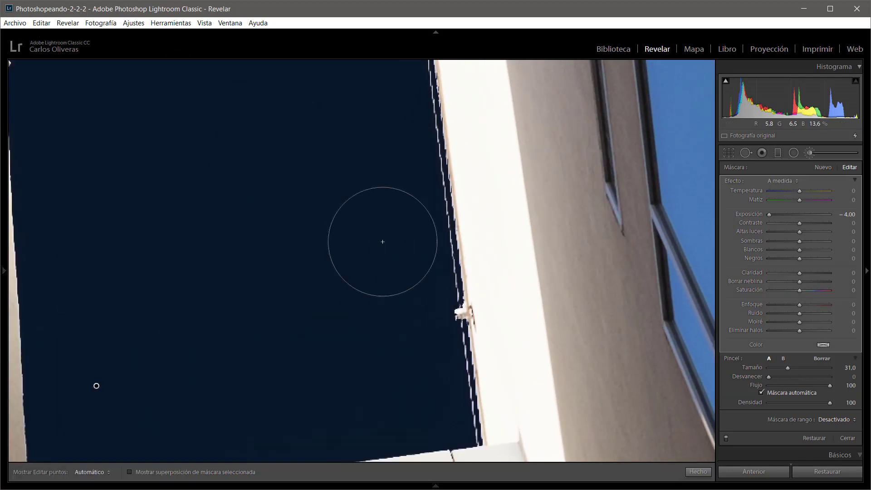
click(793, 214)
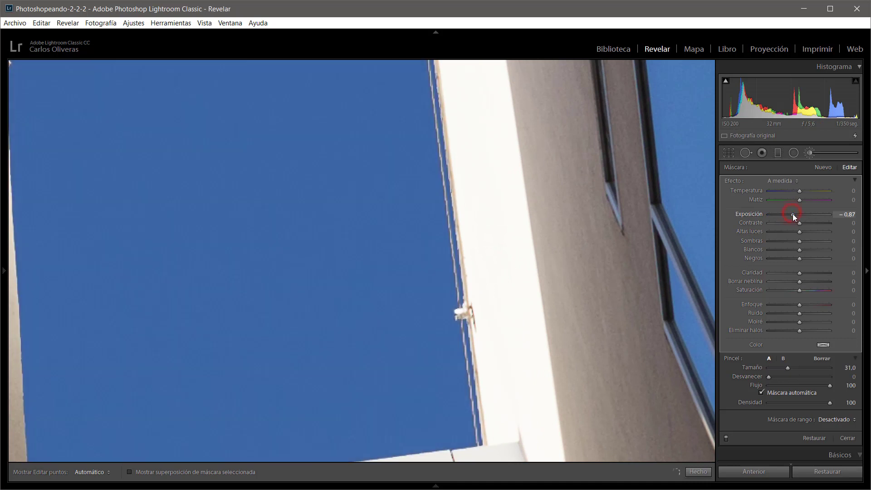
drag(799, 214, 742, 211)
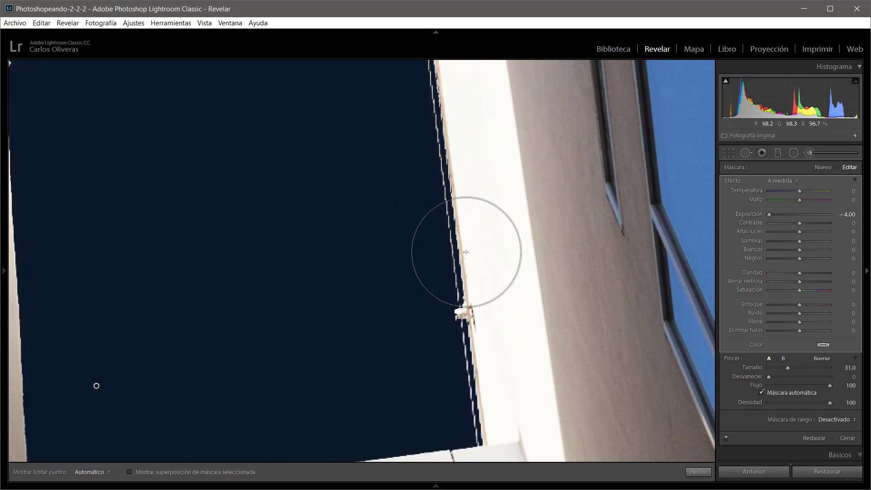
- Update the building photo to the current process, check it at 1:1, and return to the grid
click(855, 136)
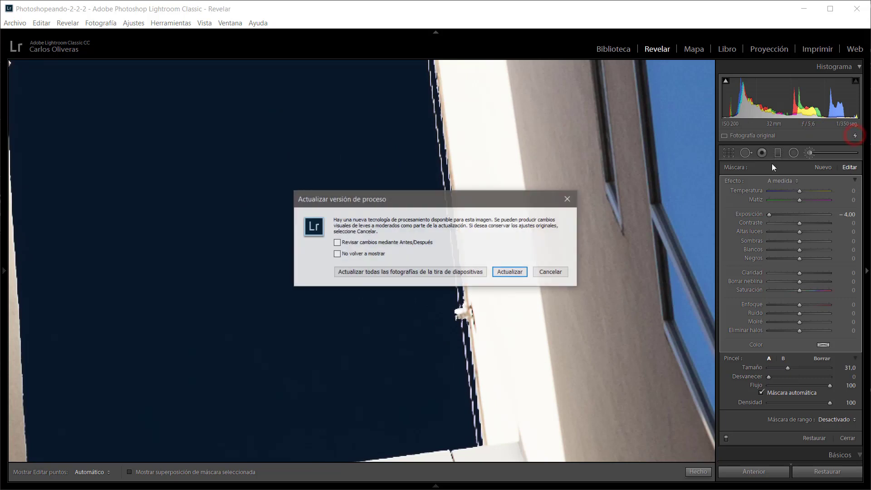
click(508, 271)
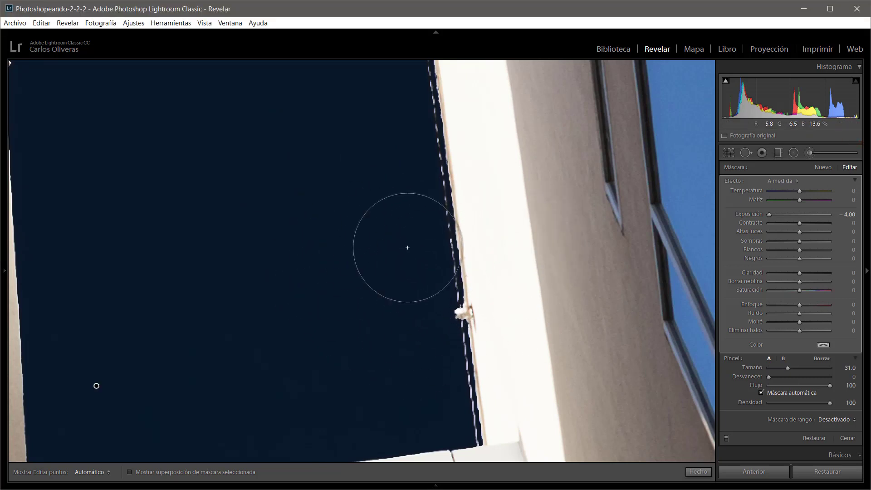
drag(331, 171, 308, 214)
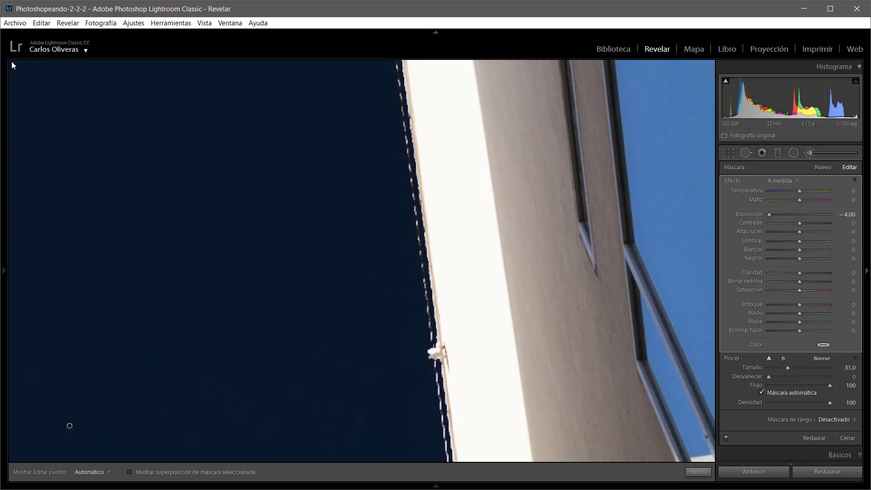
mouse_move(4, 271)
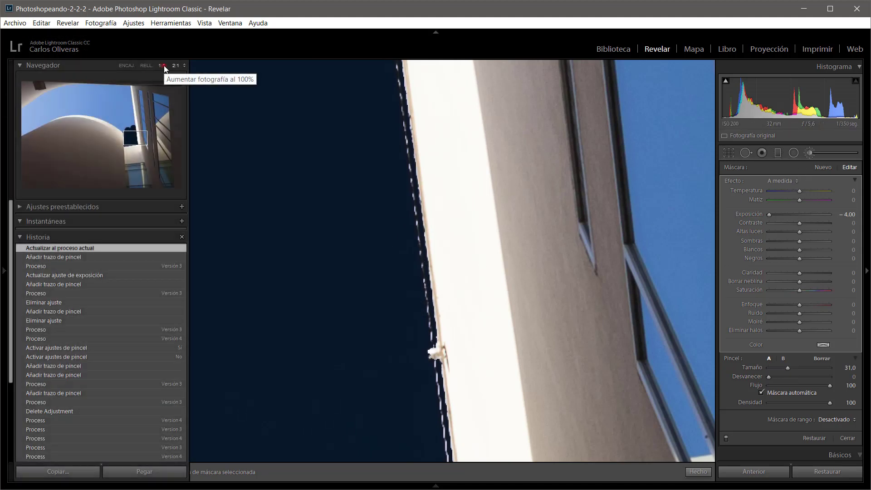
click(162, 65)
key(z)
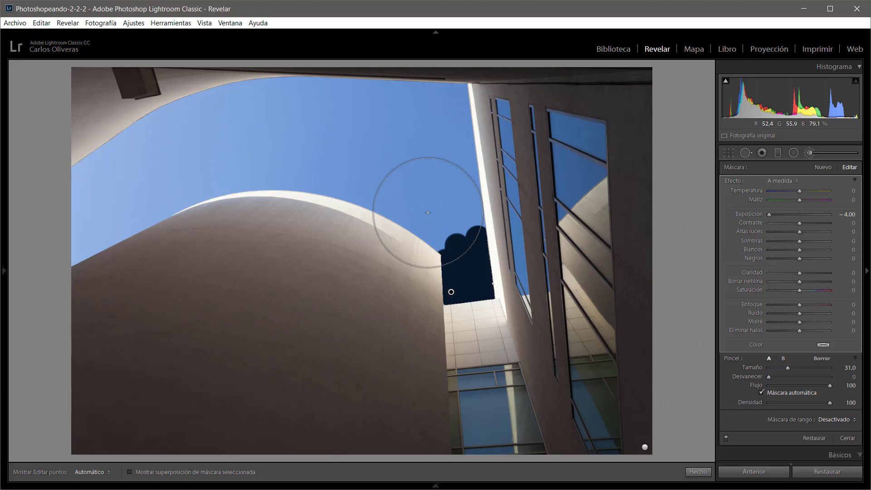
key(g)
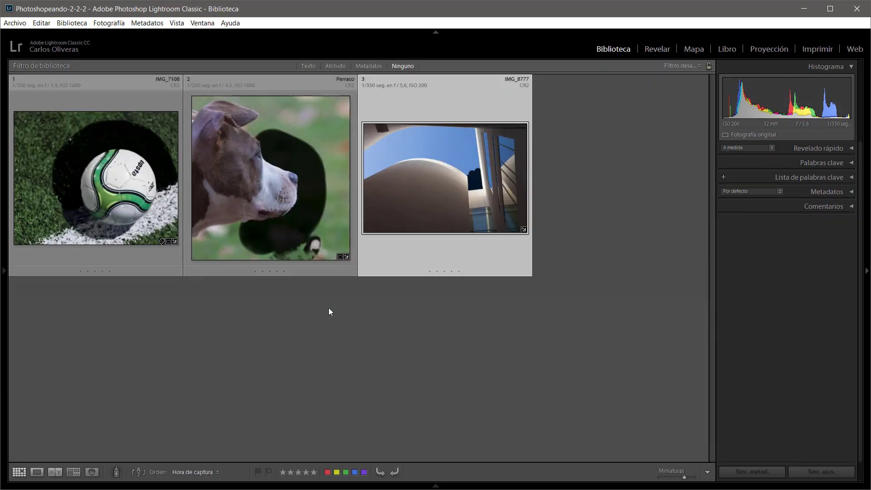